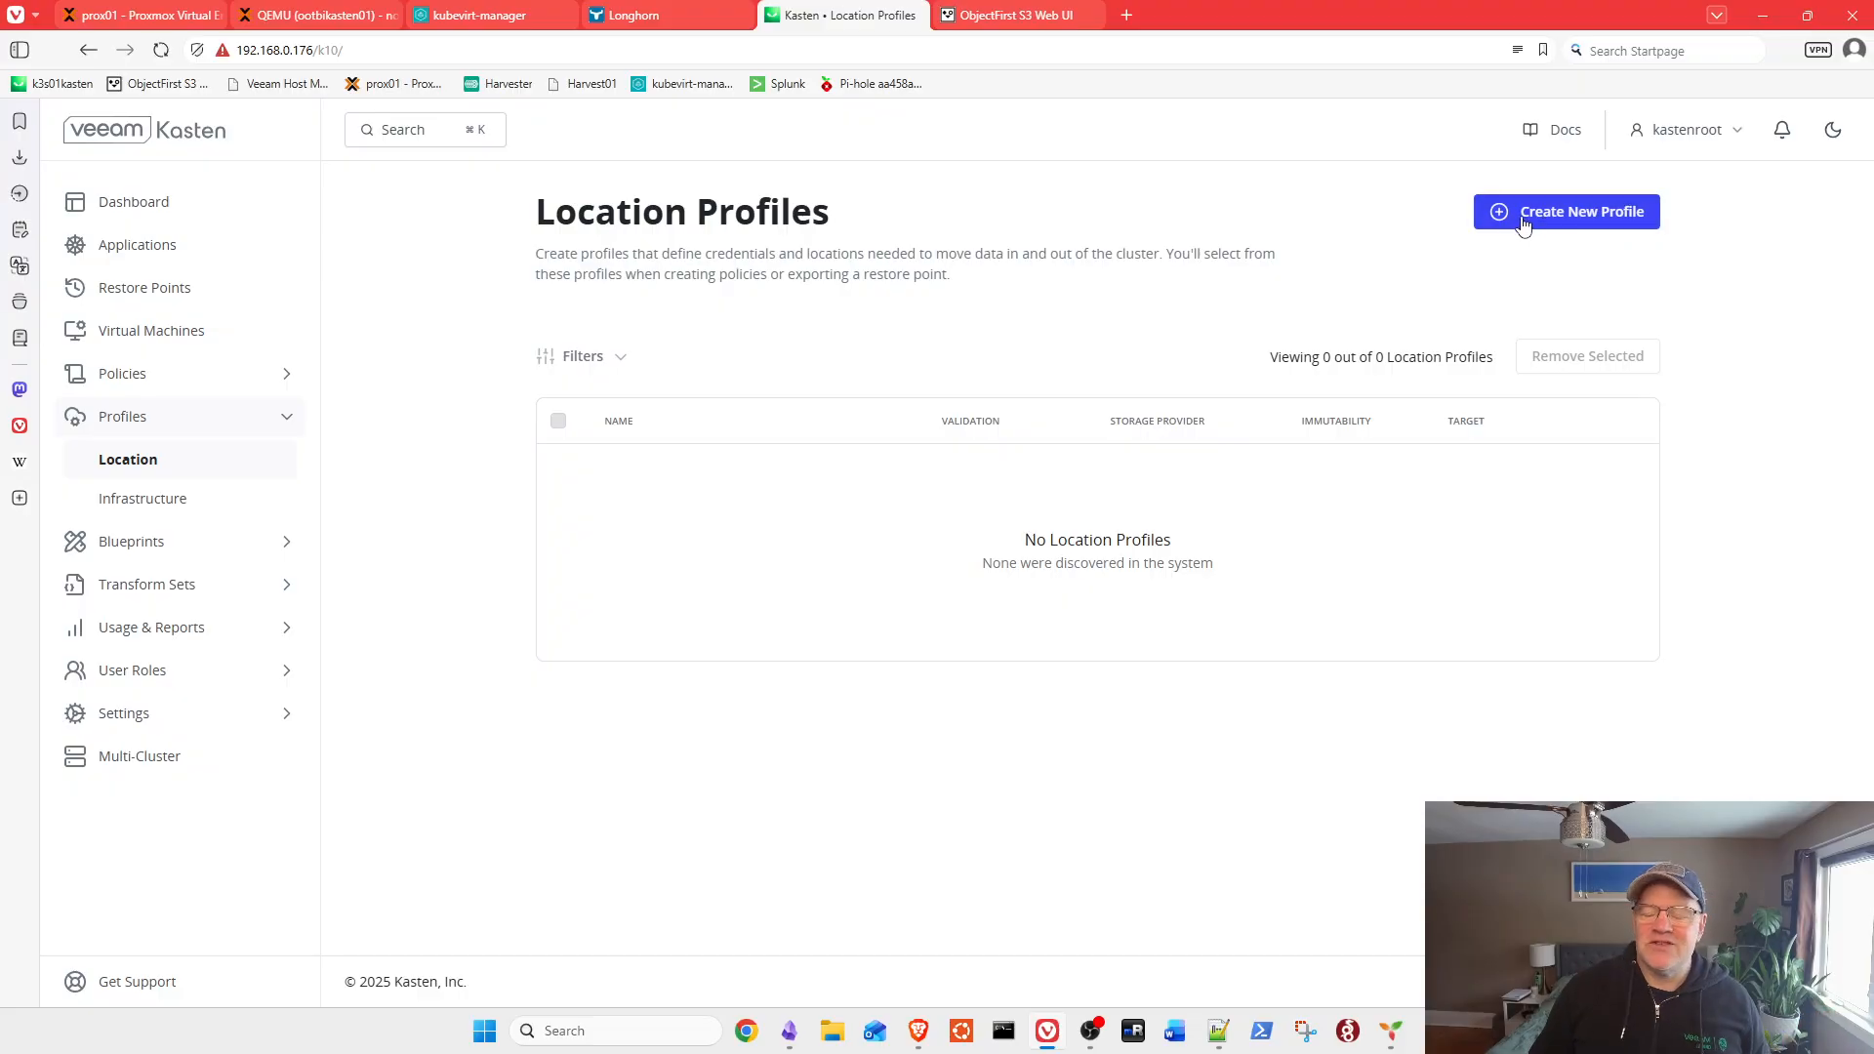
# Step: Begin a new location profile with Create New Profile on the Location Profiles page
pyautogui.click(1512, 222)
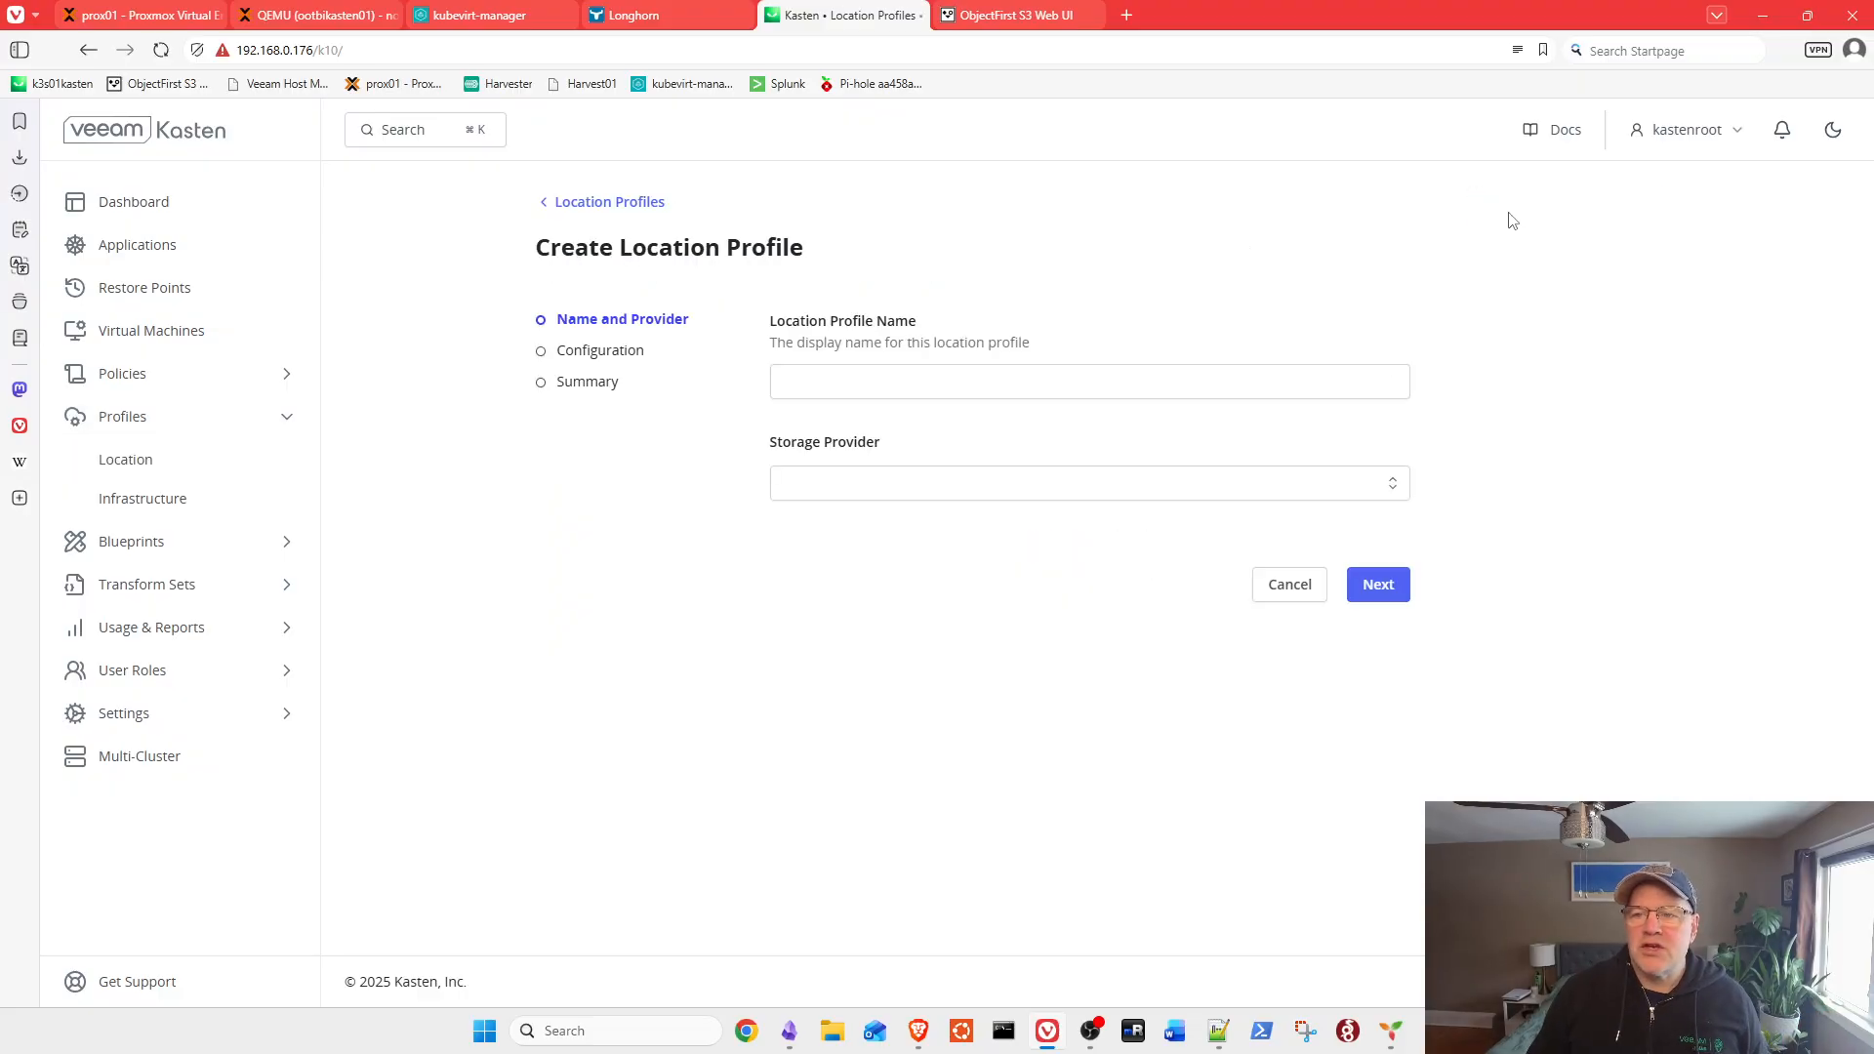
# Step: Name the profile objectfirst, choose S3 Compatible as storage provider, and proceed to configuration
pyautogui.click(1204, 377)
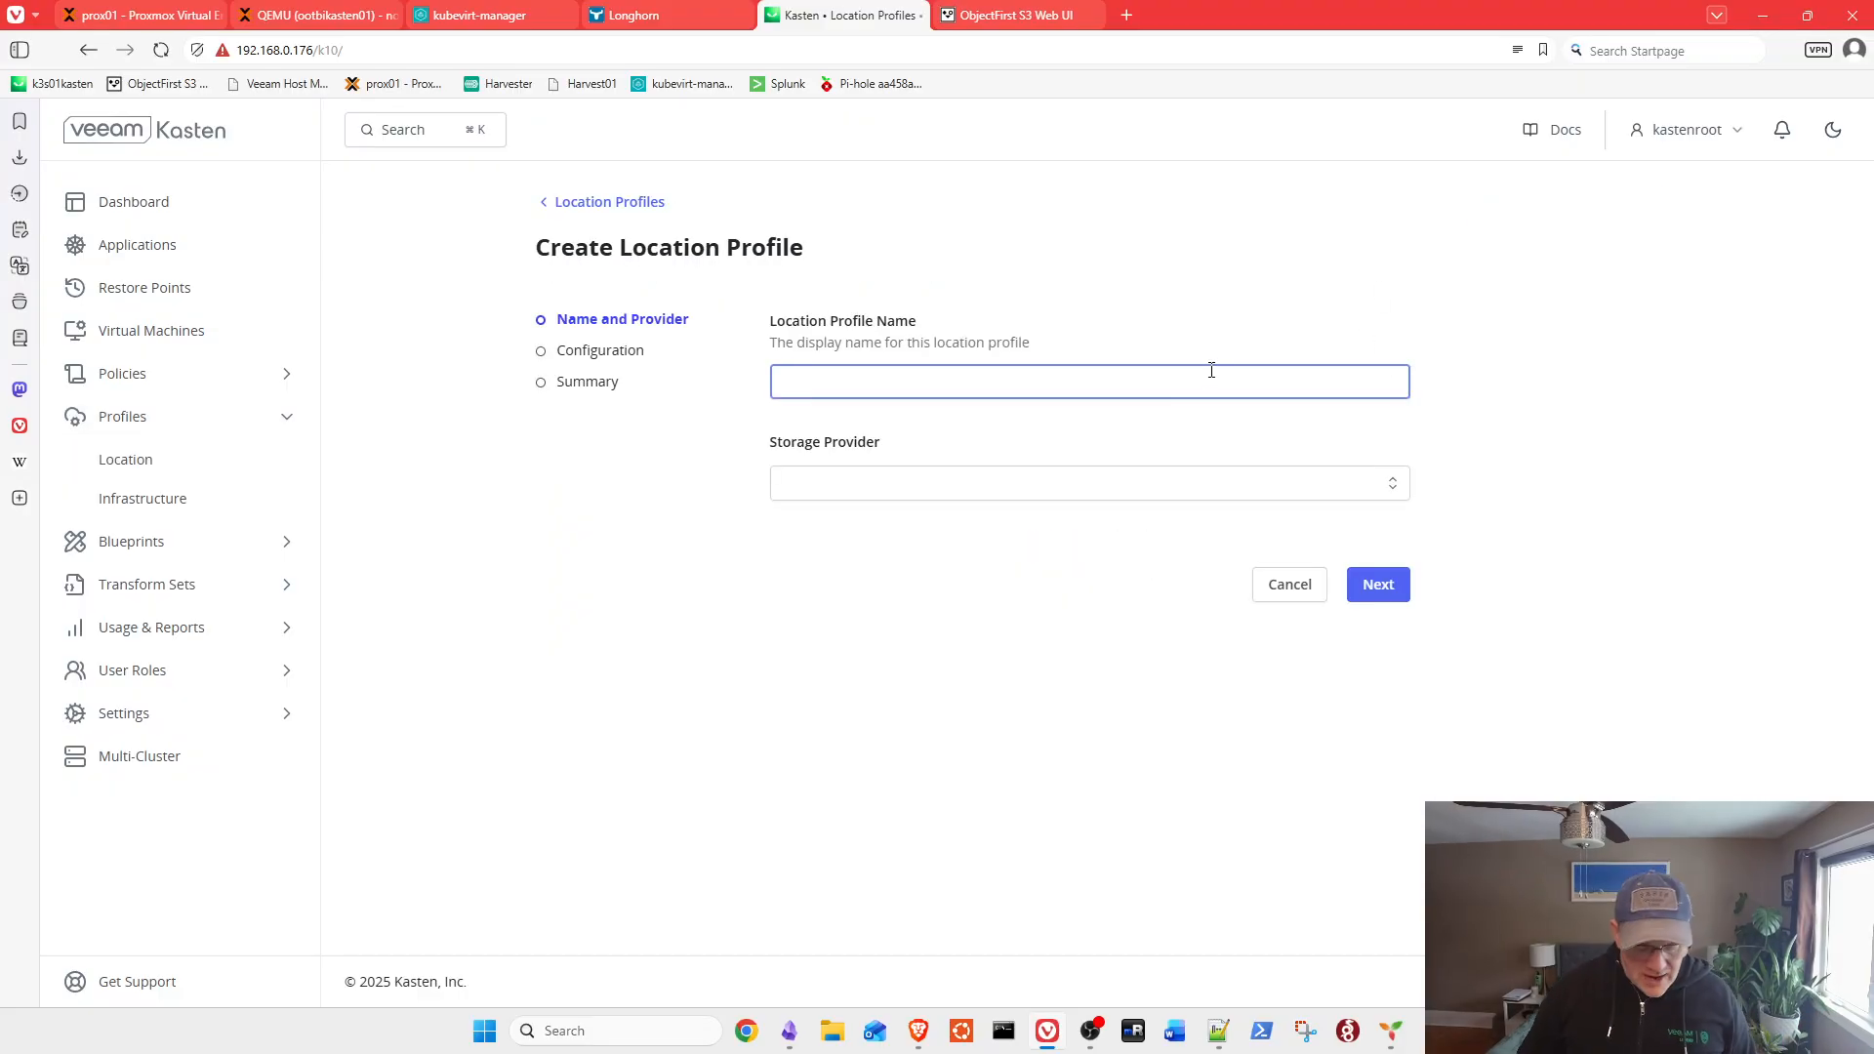
pyautogui.write('o')
pyautogui.write('bjec')
pyautogui.write('tfoir')
pyautogui.write('ir')
pyautogui.click(899, 490)
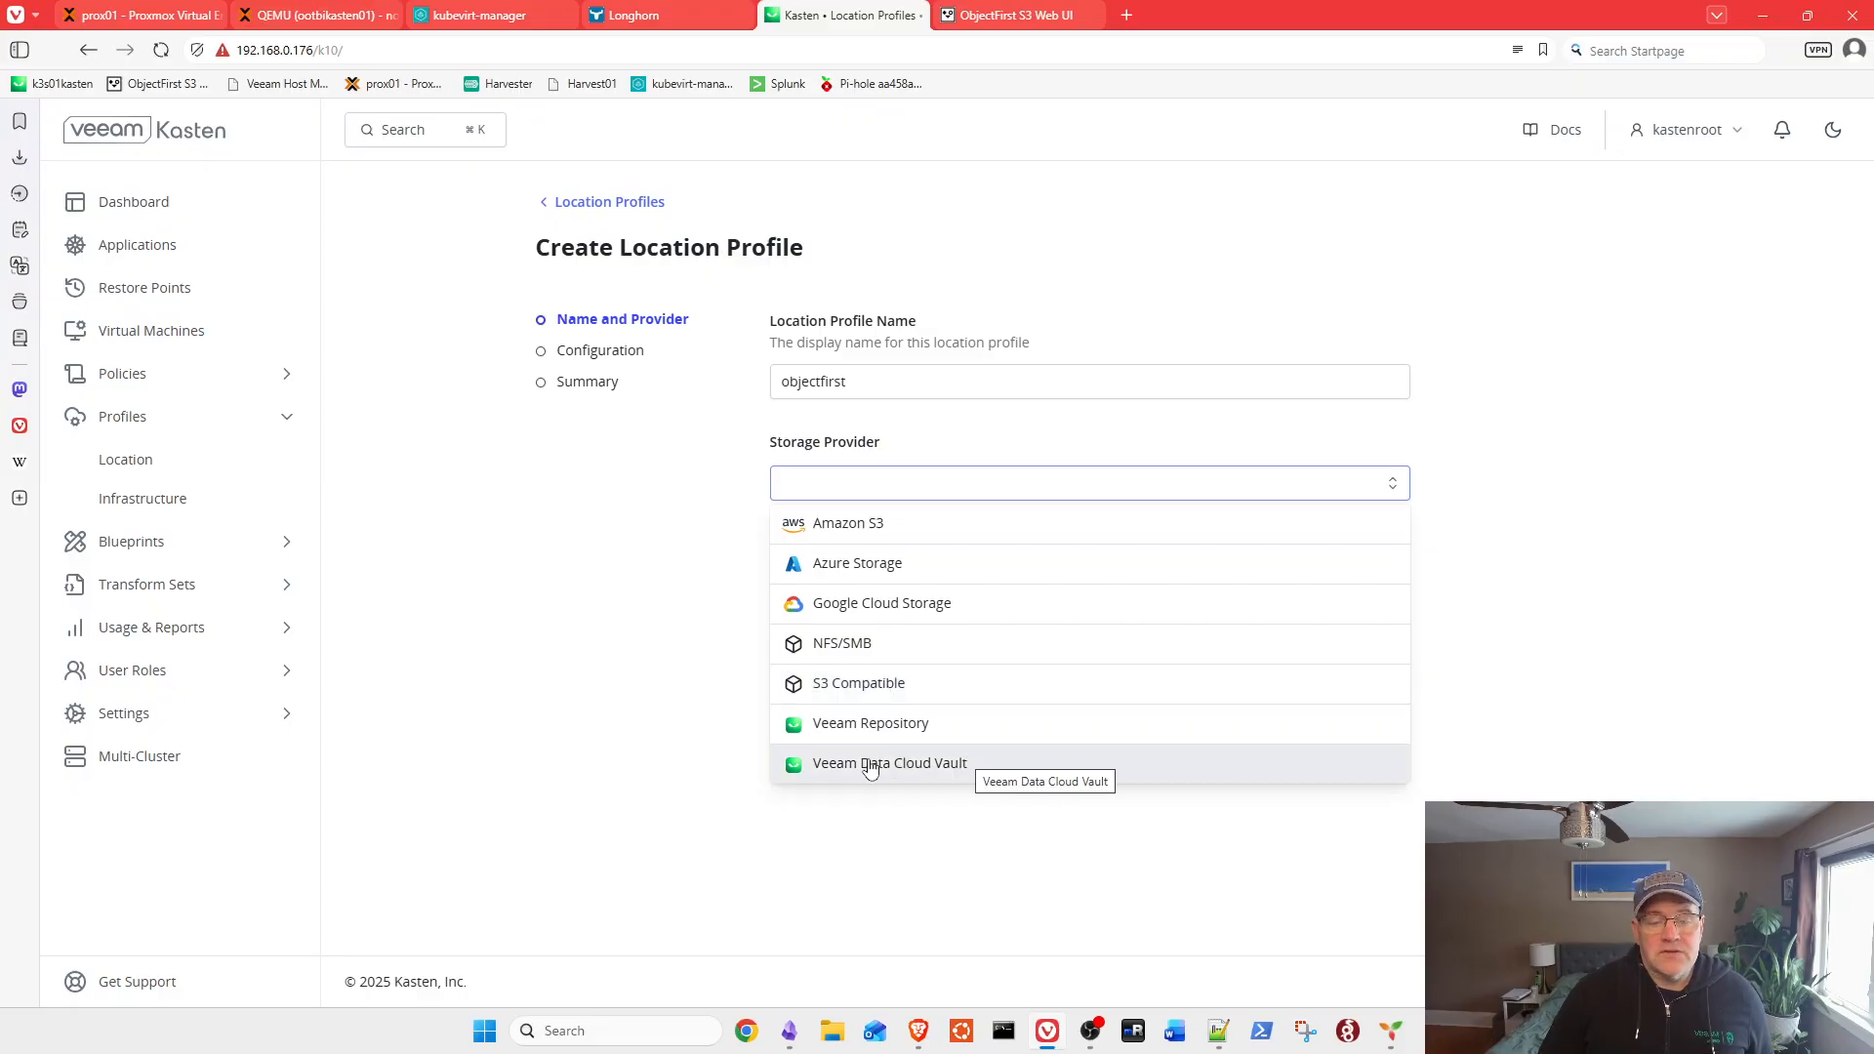
pyautogui.click(892, 683)
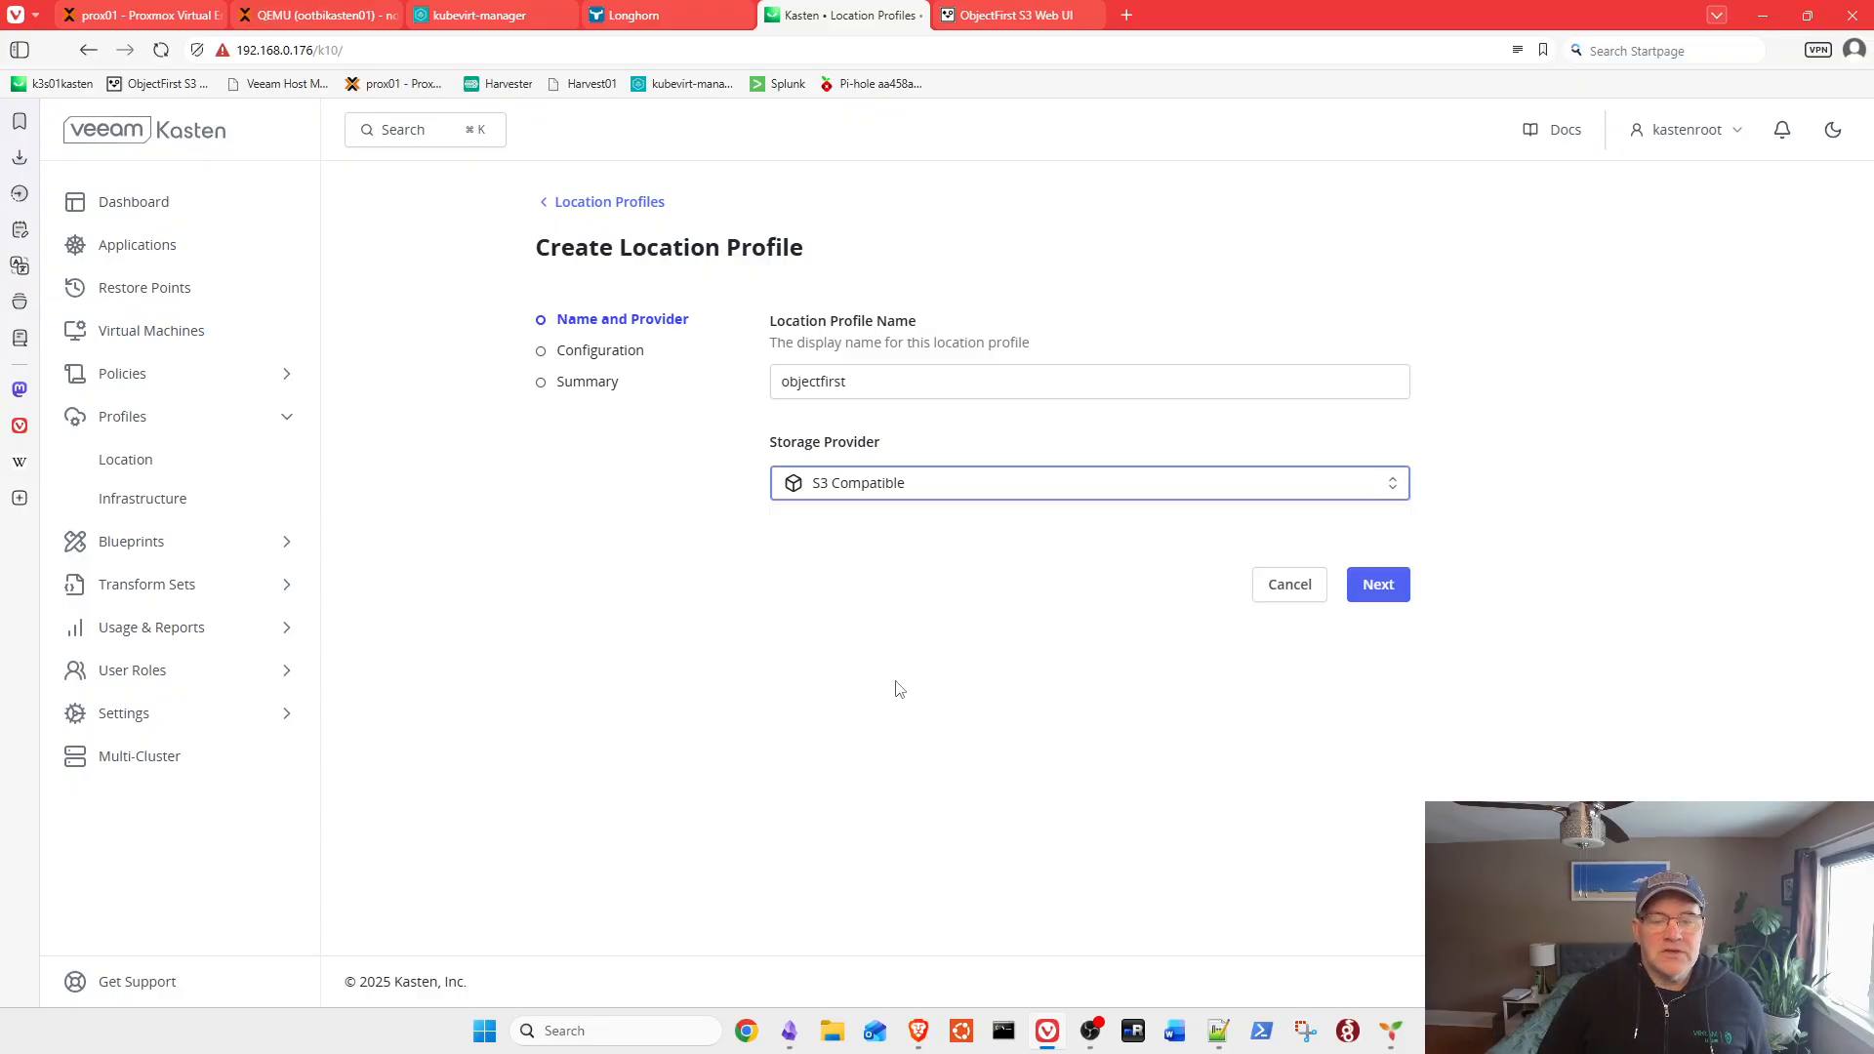
pyautogui.click(1369, 589)
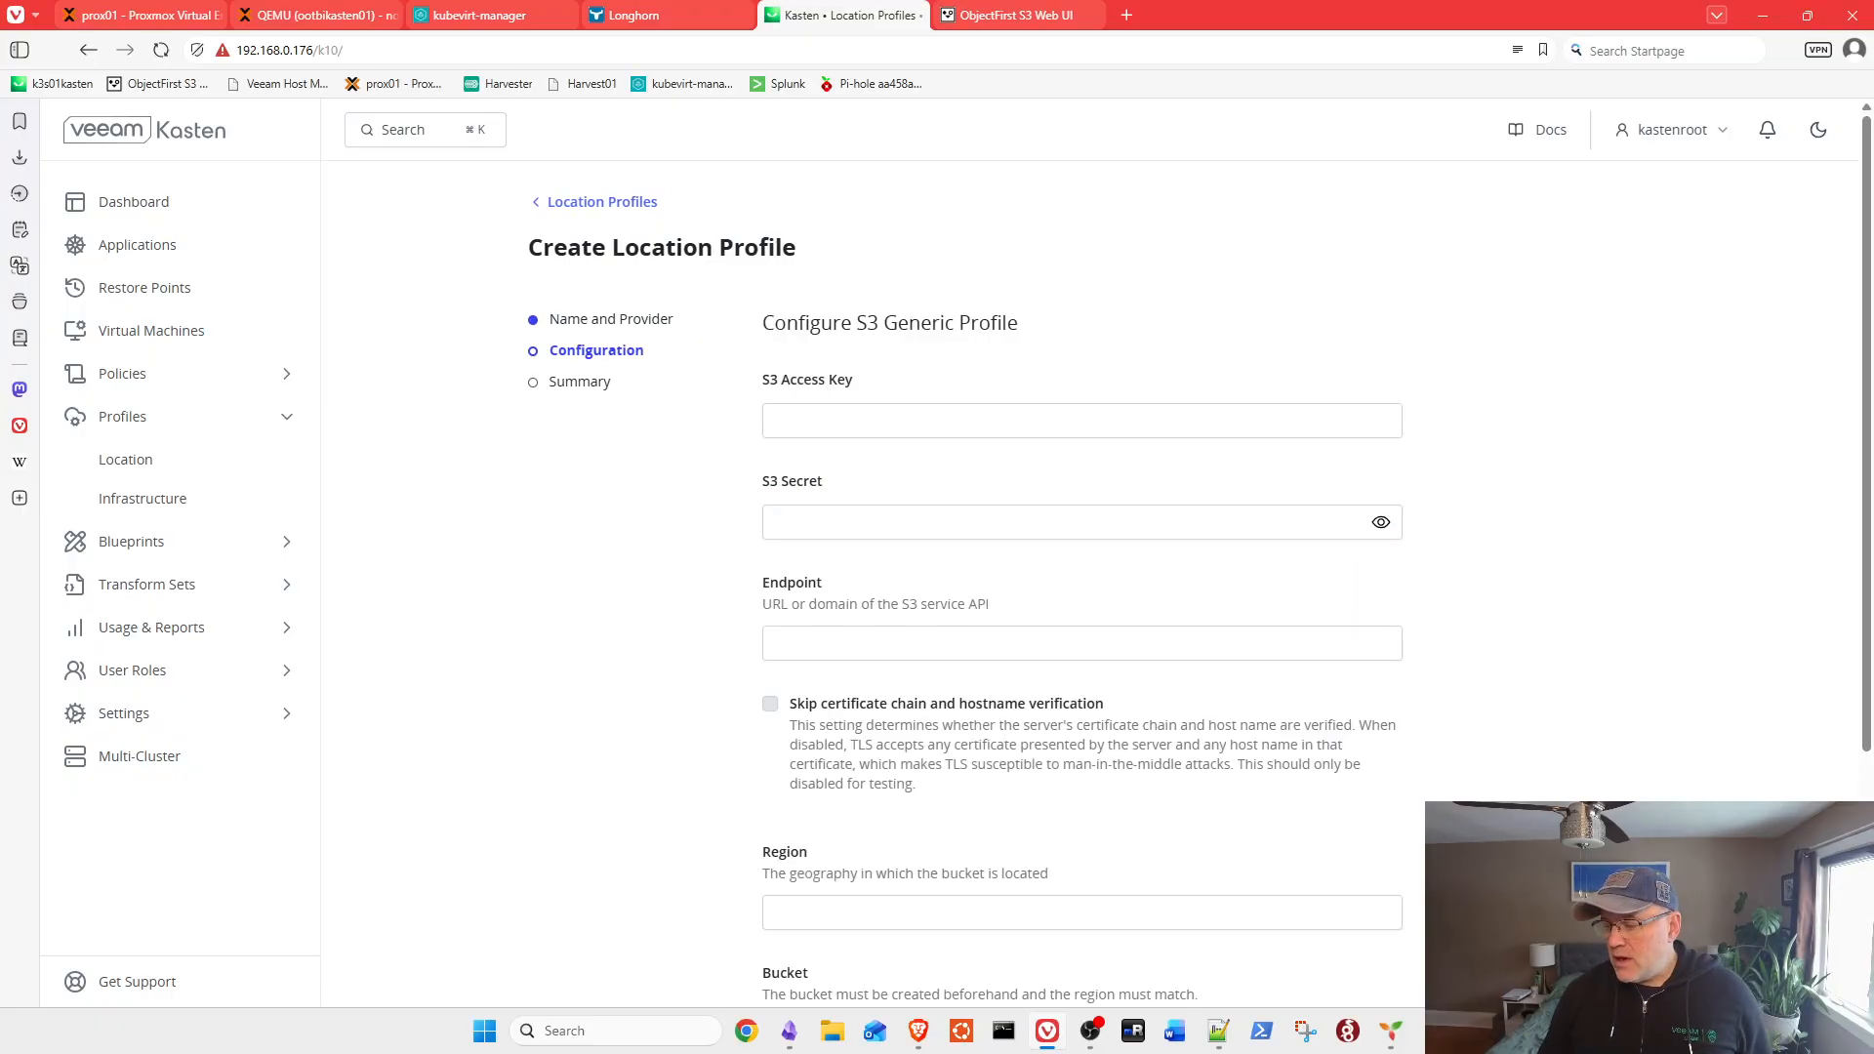
# Step: Paste the S3 access key and secret copied from another window
pyautogui.hotkey('alt', 'Tab')
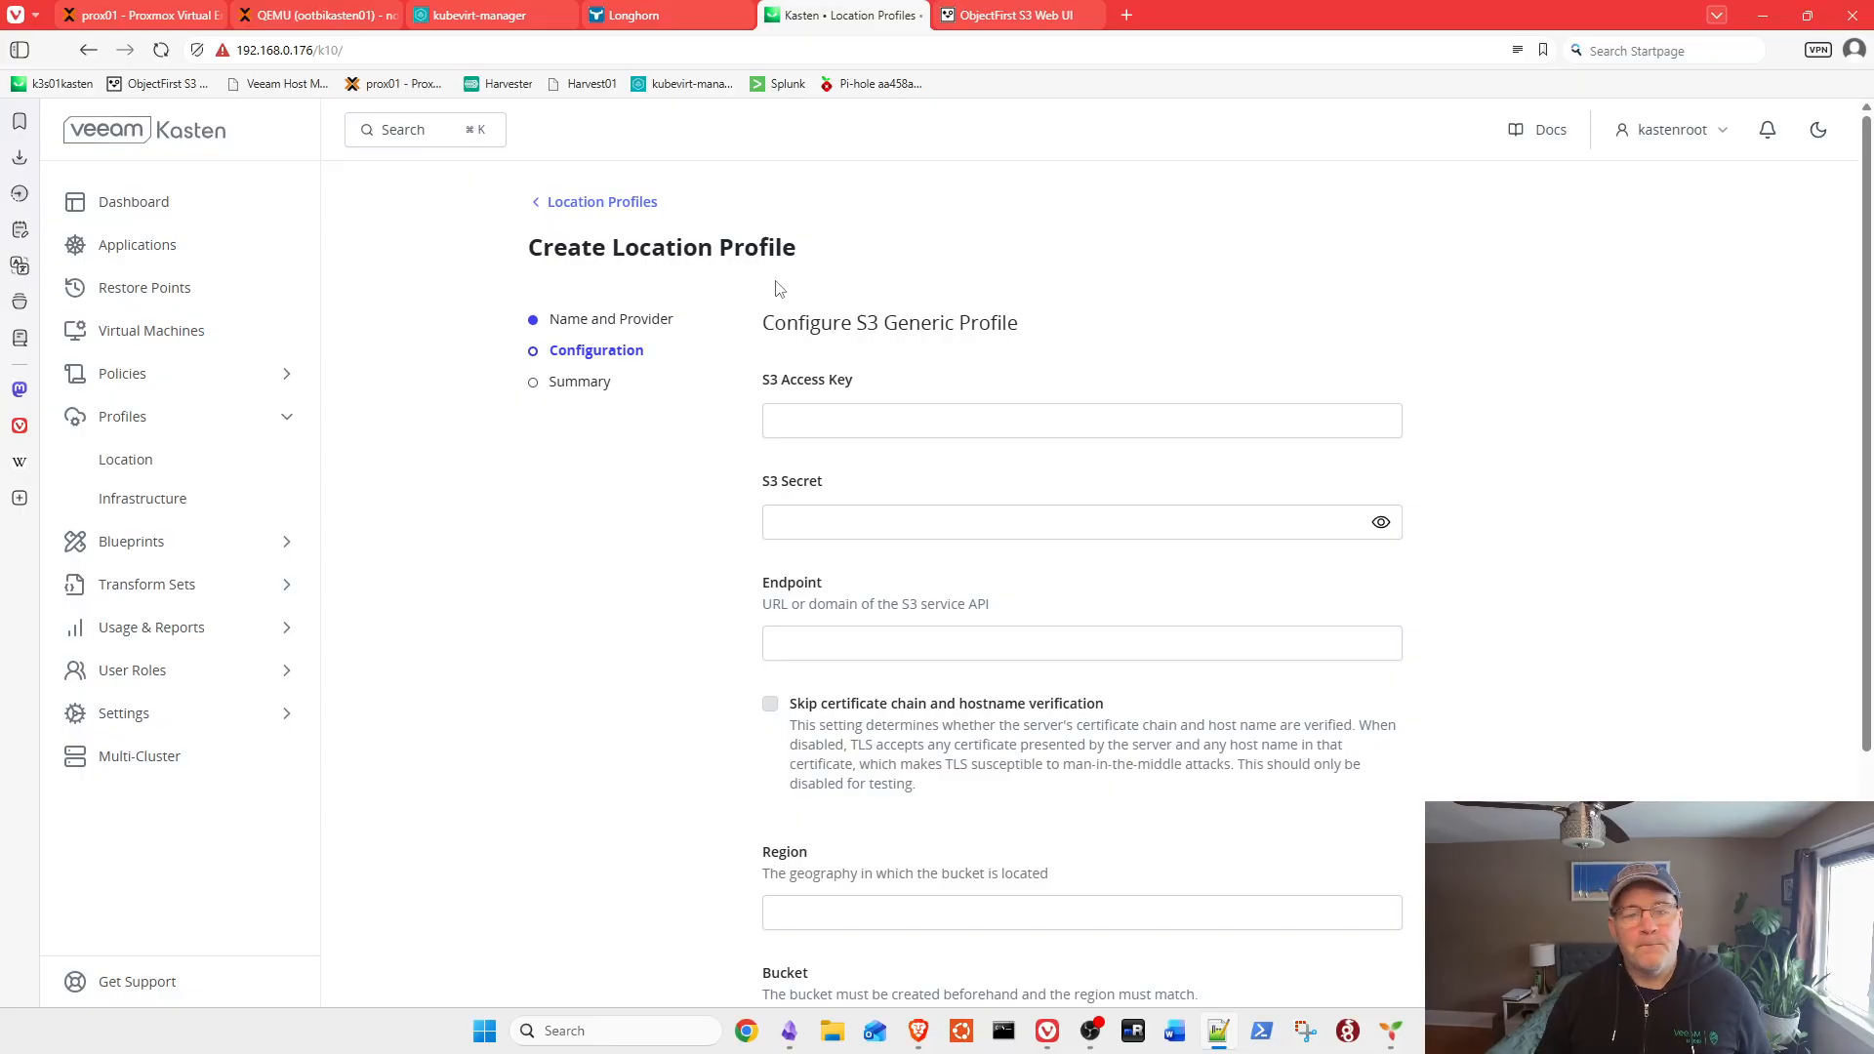
pyautogui.click(790, 415)
pyautogui.hotkey('ctrl', 'v')
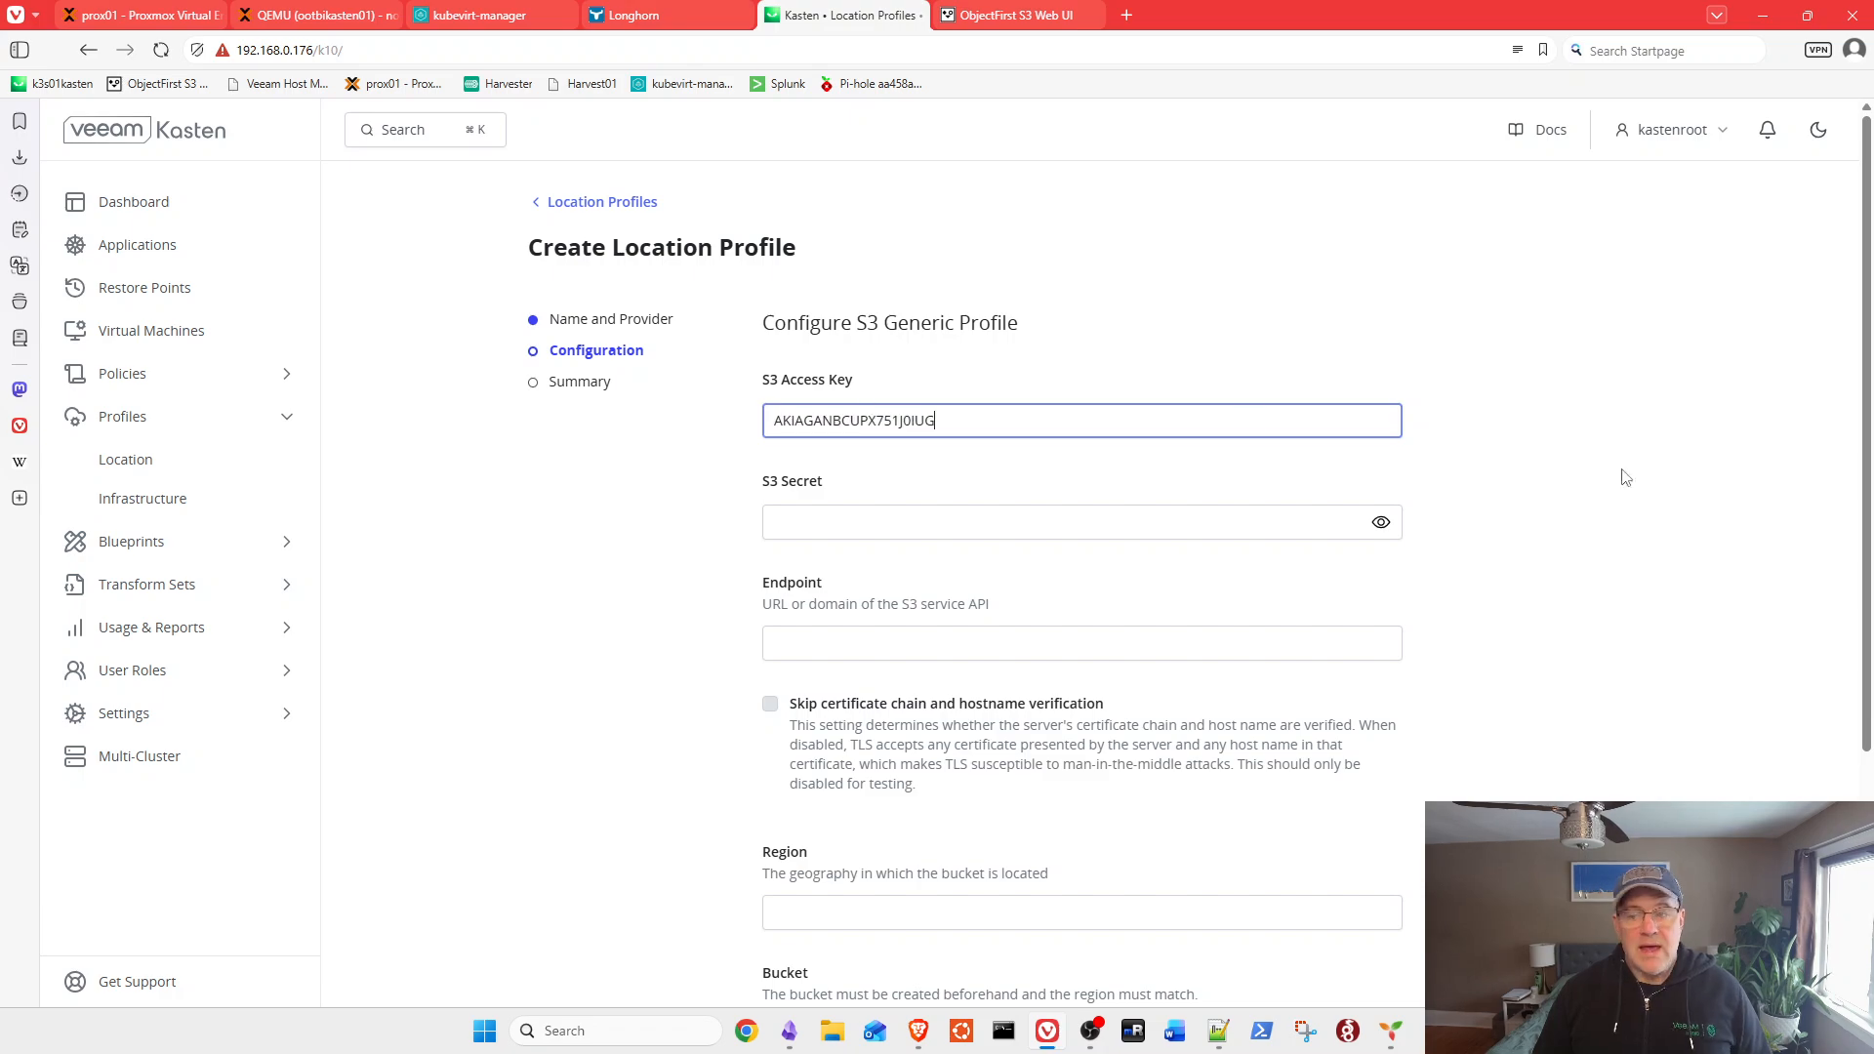
pyautogui.hotkey('alt', 'Tab')
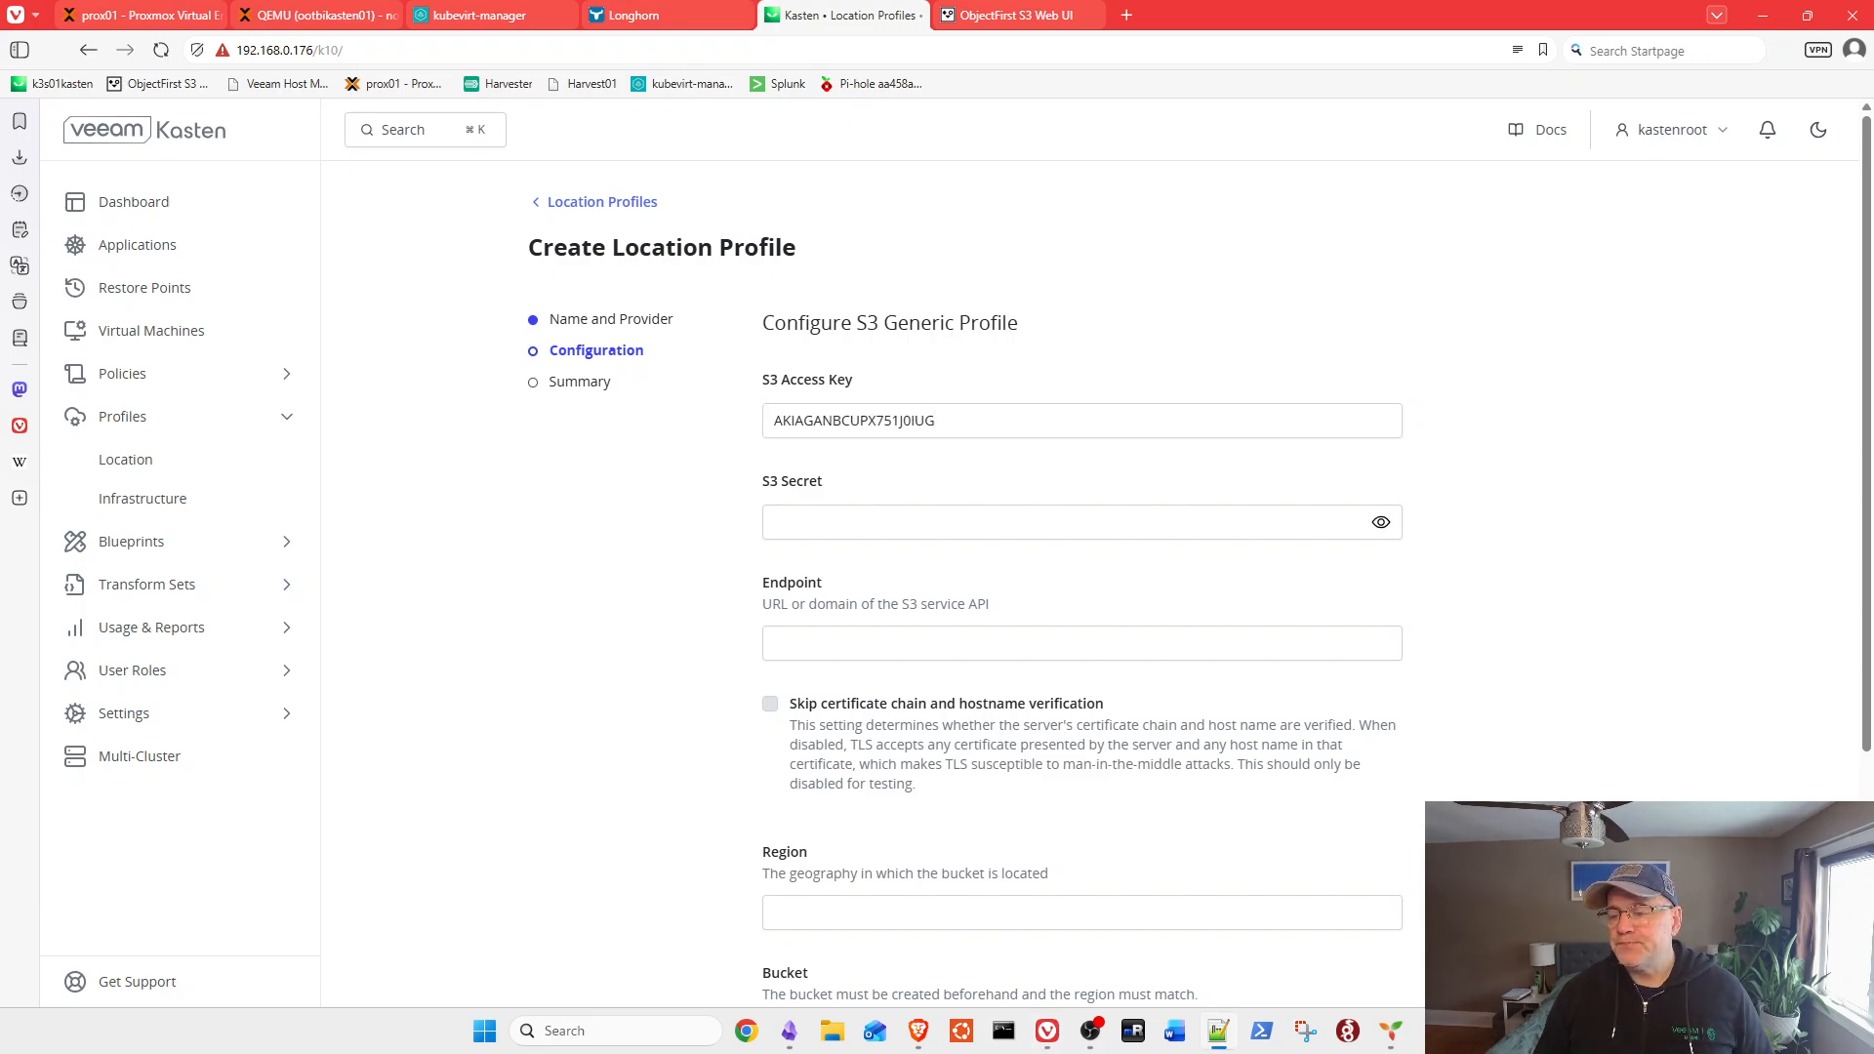
pyautogui.click(822, 524)
pyautogui.hotkey('ctrl', 'v')
pyautogui.click(987, 639)
pyautogui.write('http')
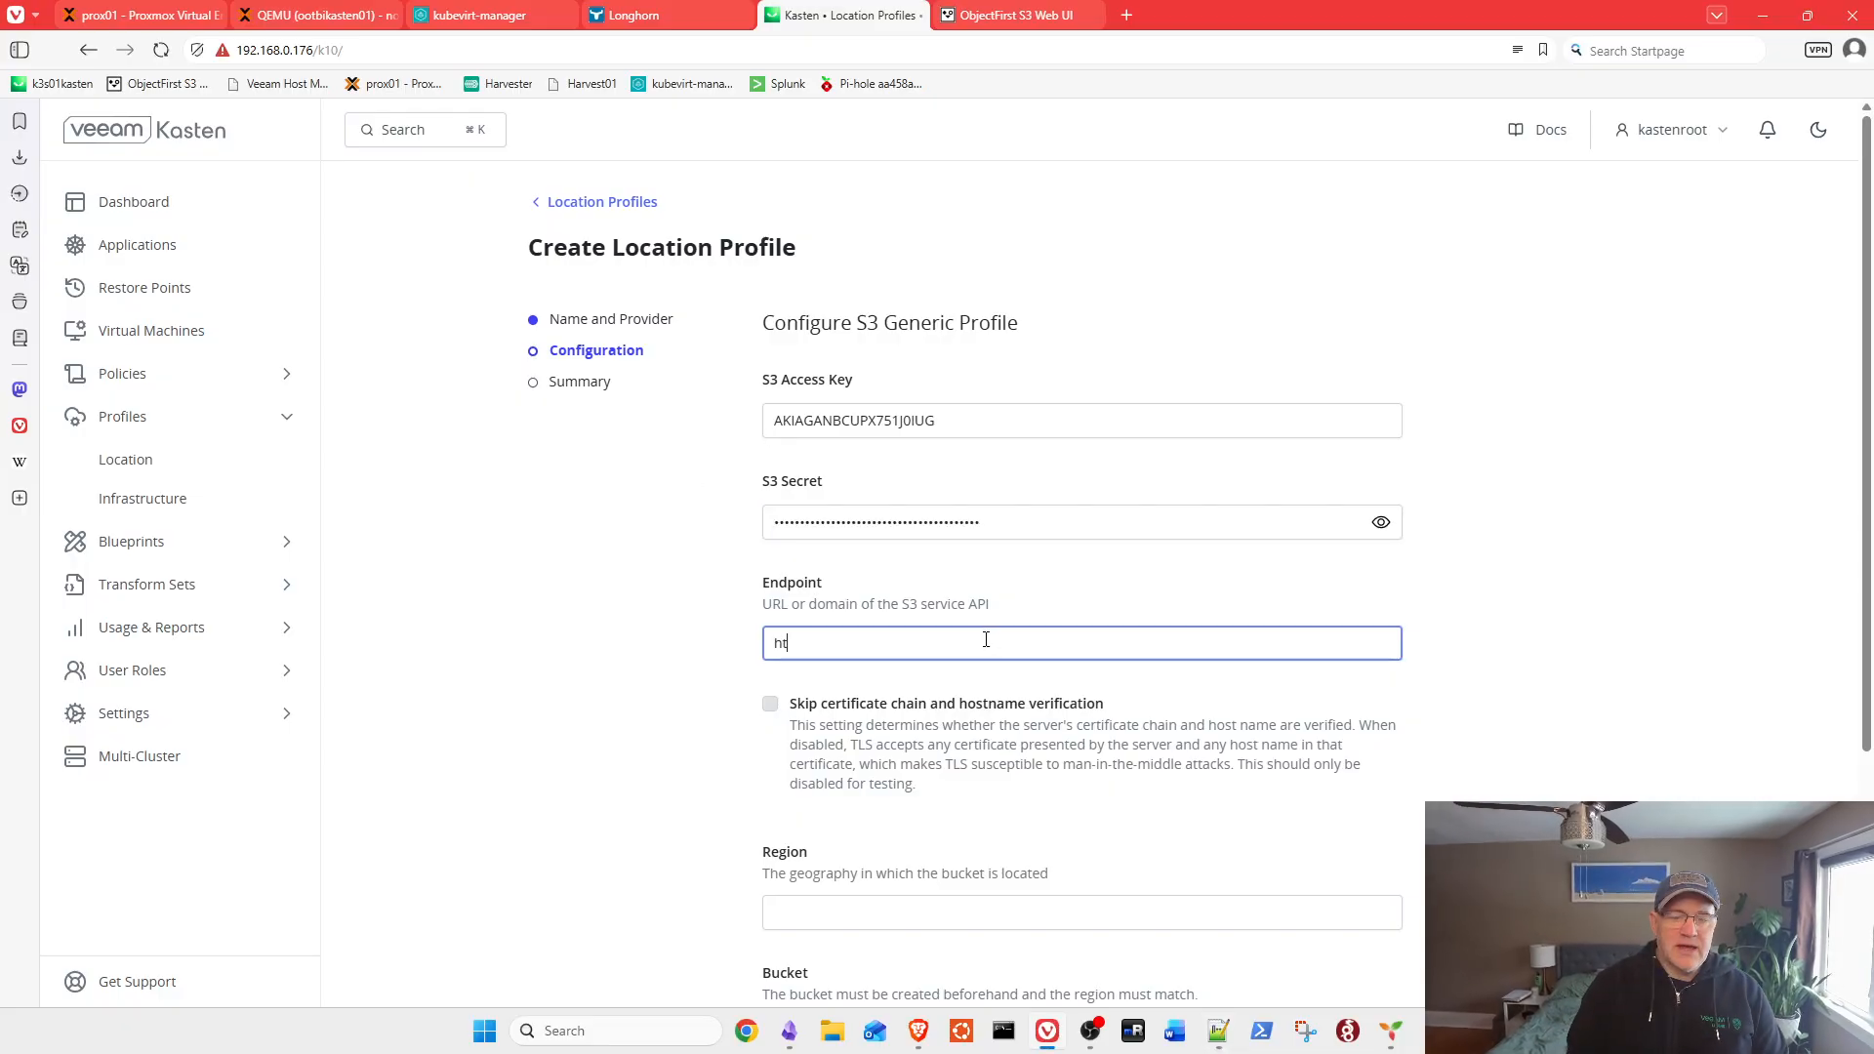
pyautogui.press('BackSpace')
pyautogui.press('BackSpace')
pyautogui.write('tps://192.1')
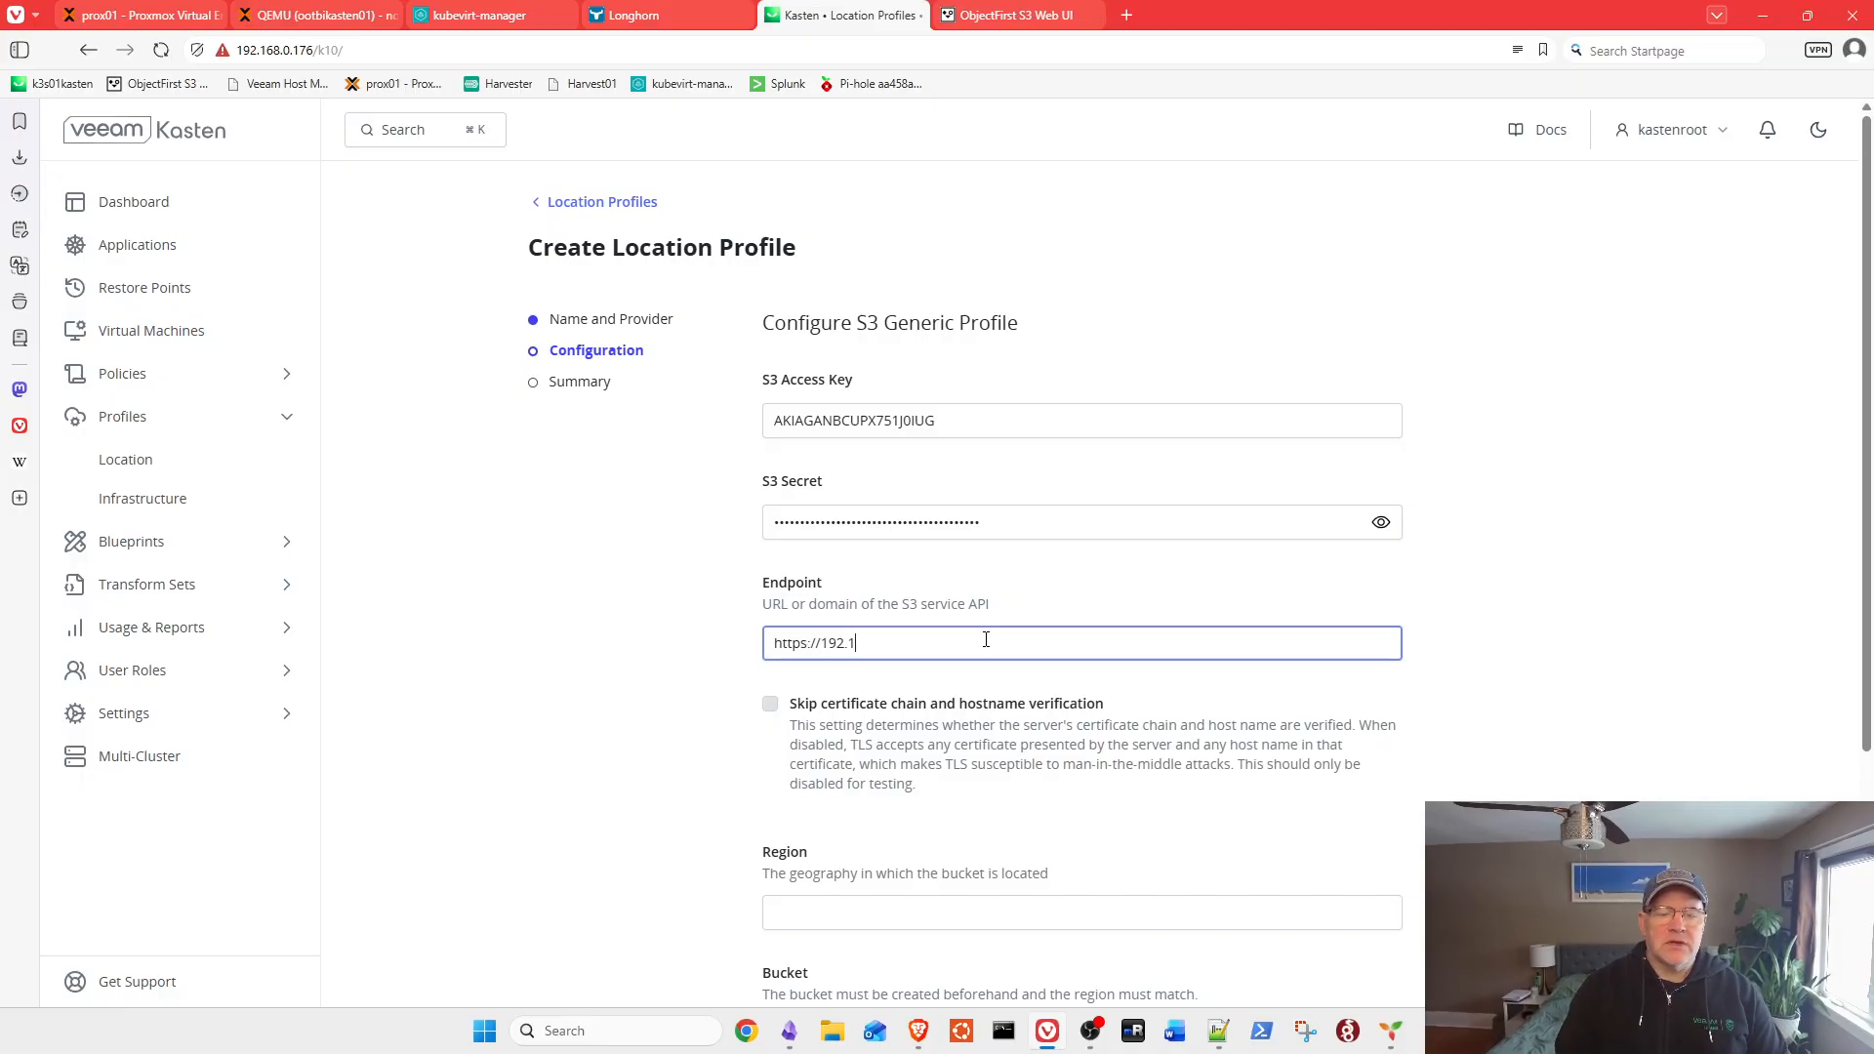
pyautogui.write('68.0.172')
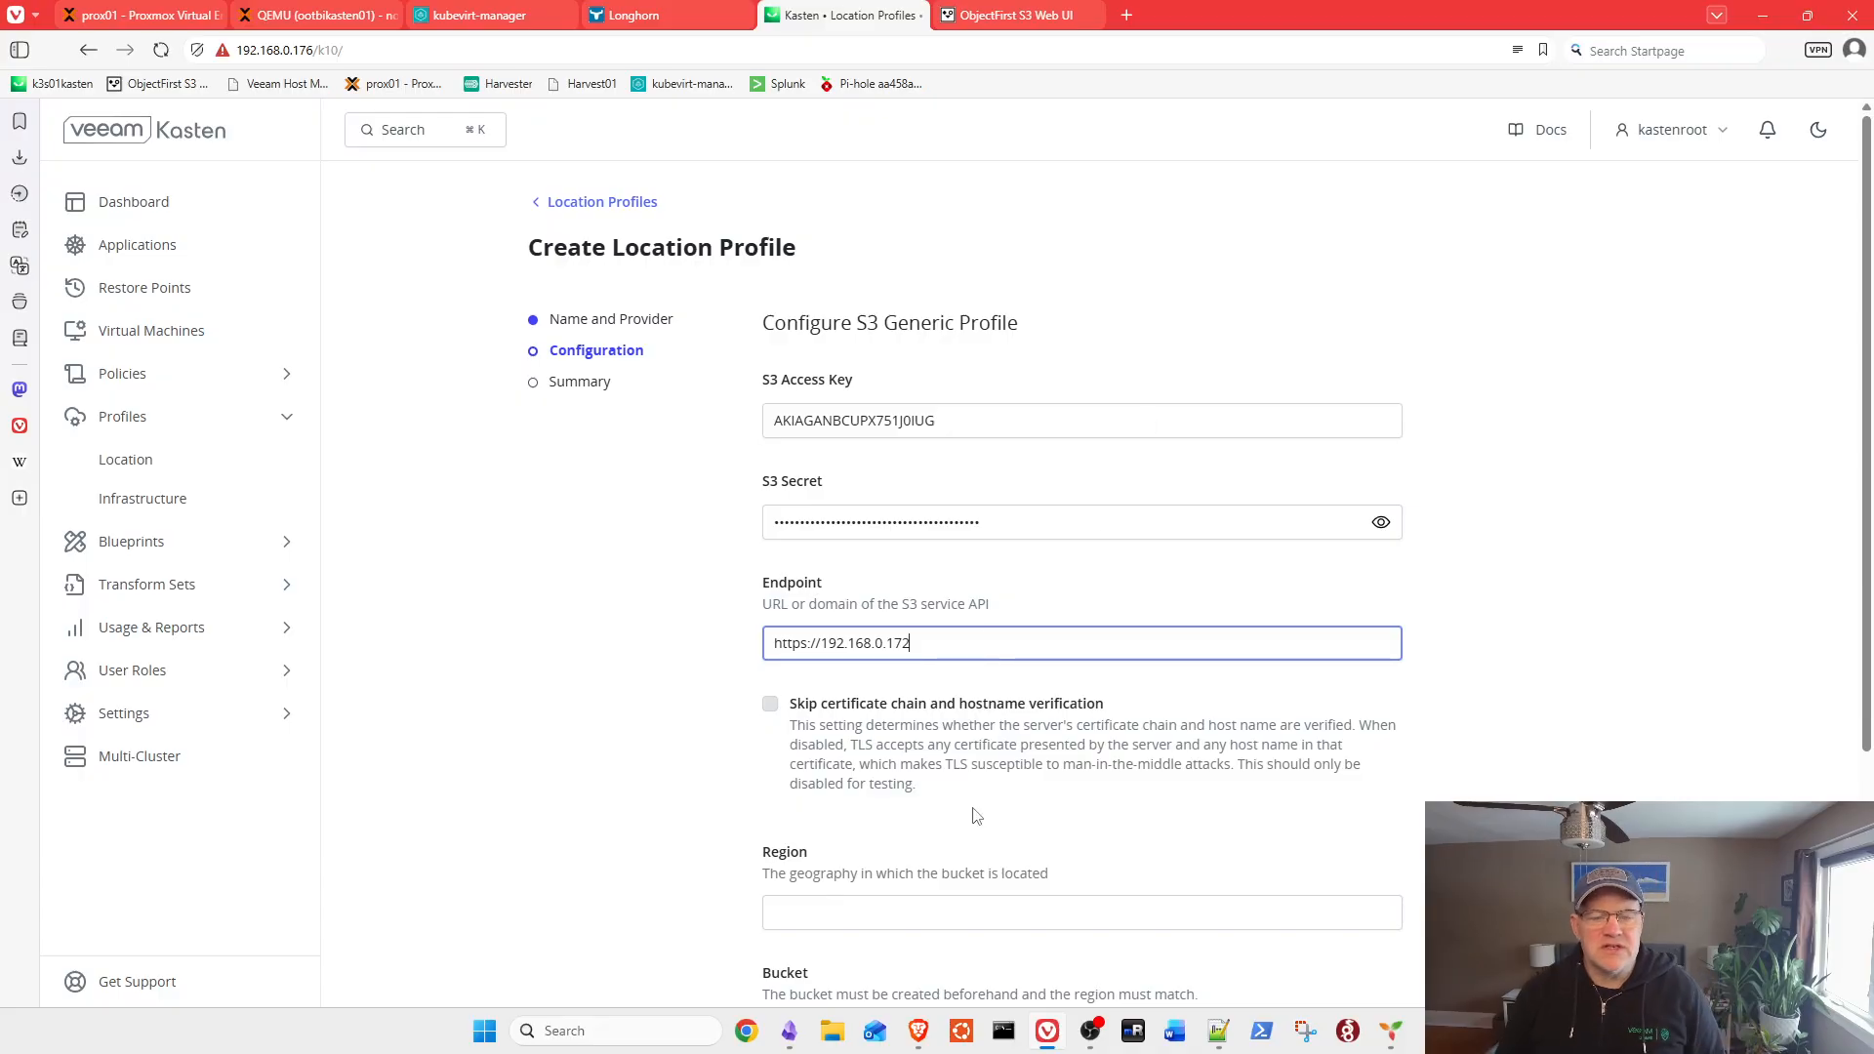
pyautogui.click(793, 716)
pyautogui.click(772, 713)
# Step: Enter region default and bucket name kasten01
pyautogui.scroll(-2, 772, 713)
pyautogui.click(825, 712)
pyautogui.write('default')
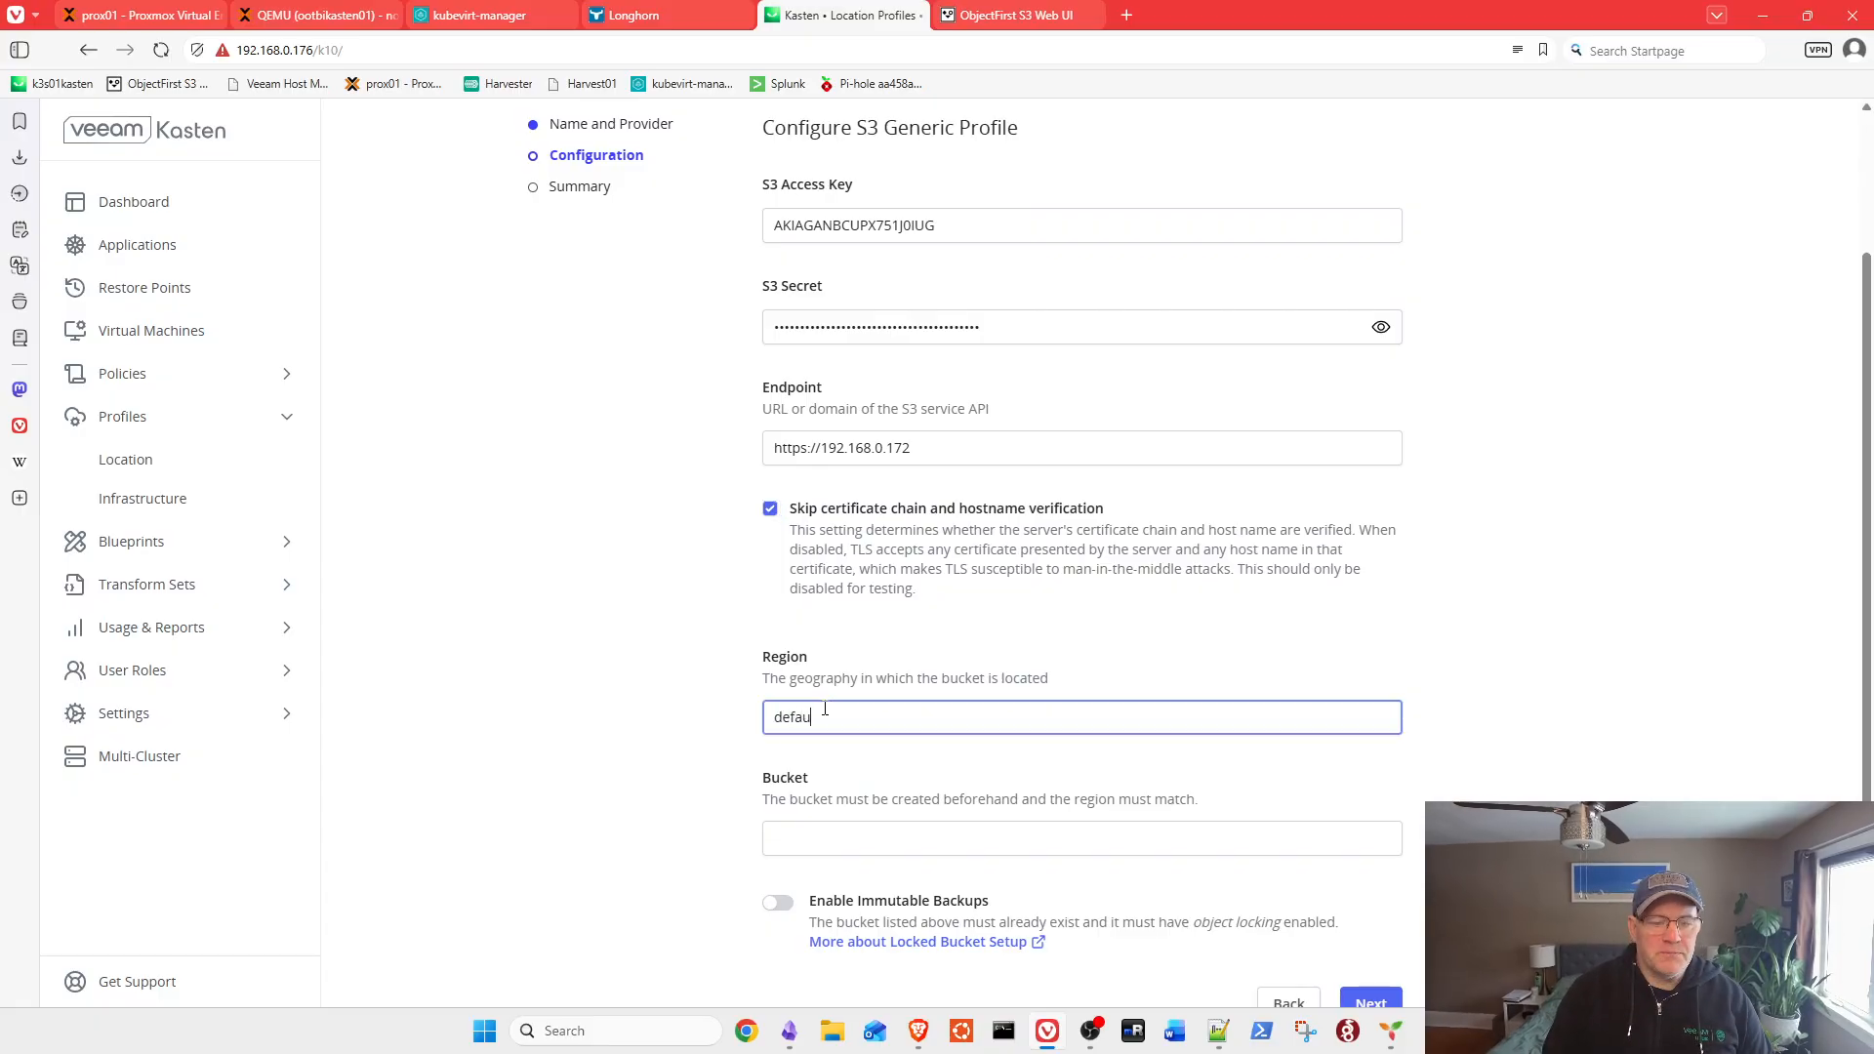
pyautogui.click(908, 831)
pyautogui.write('ks')
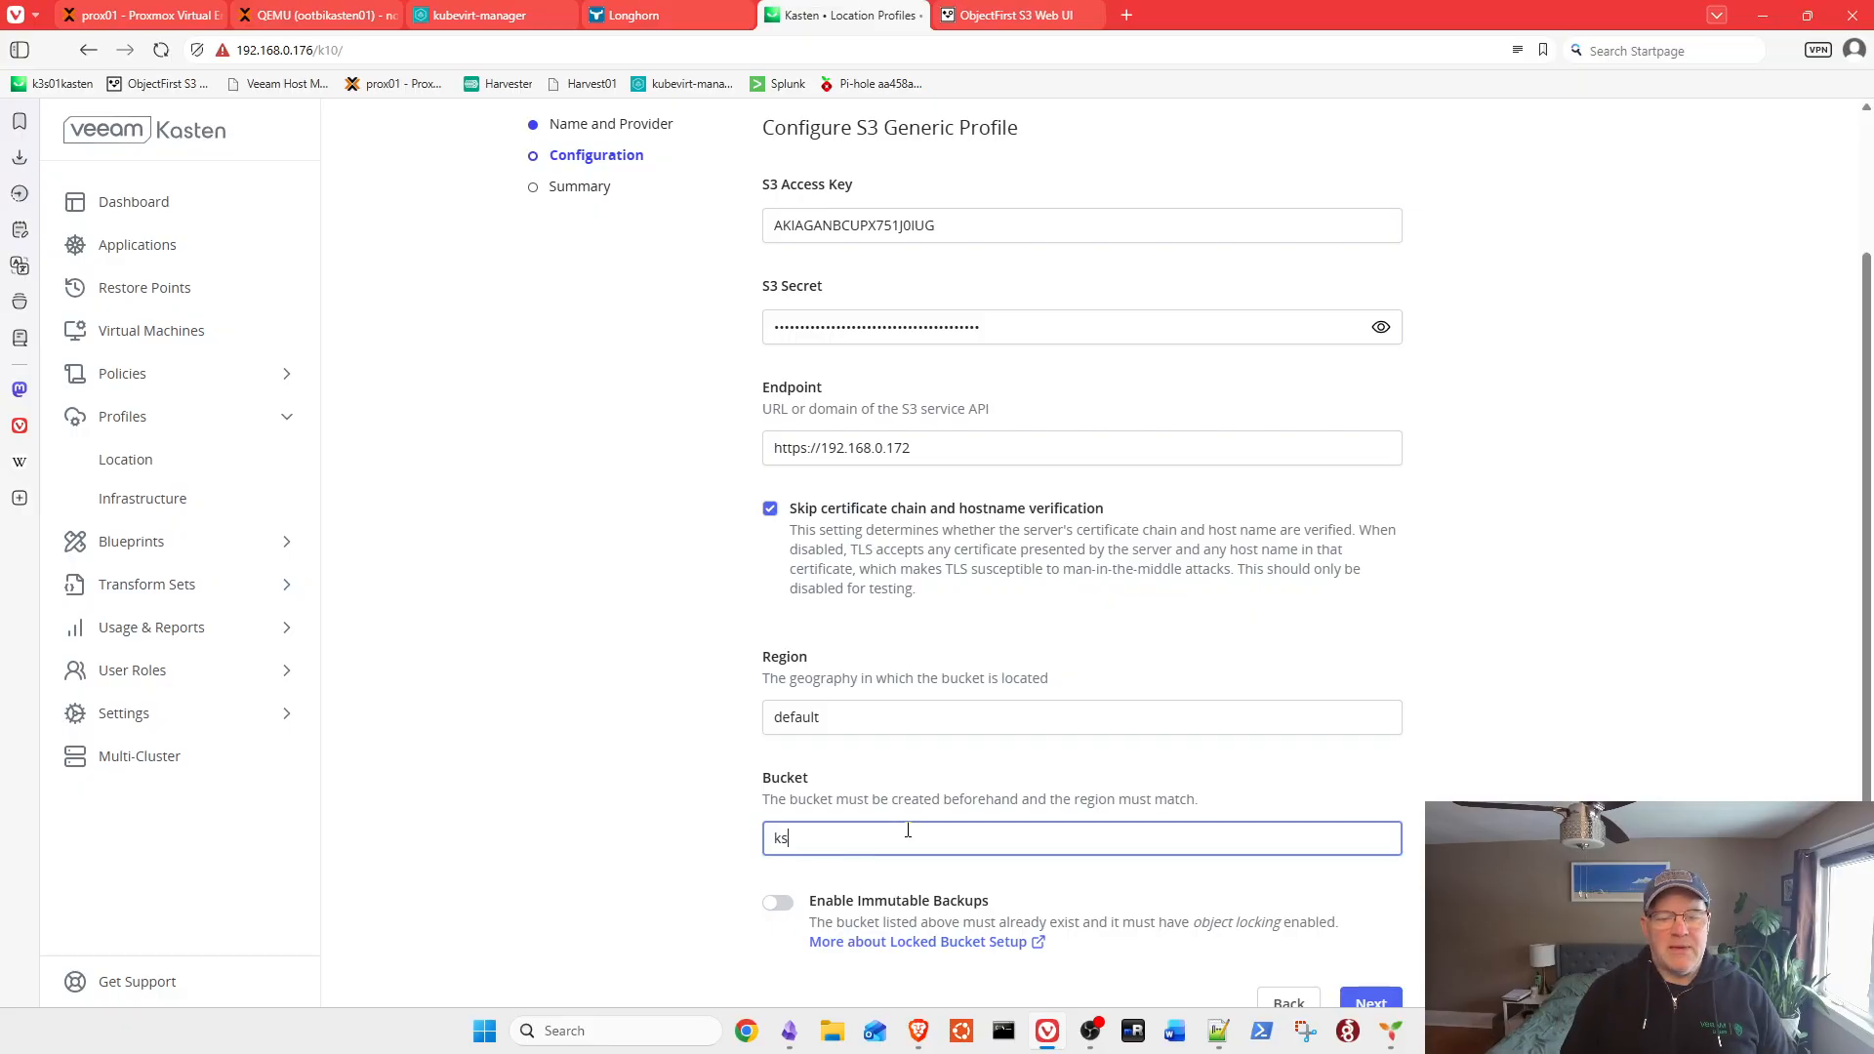
pyautogui.write('sten01')
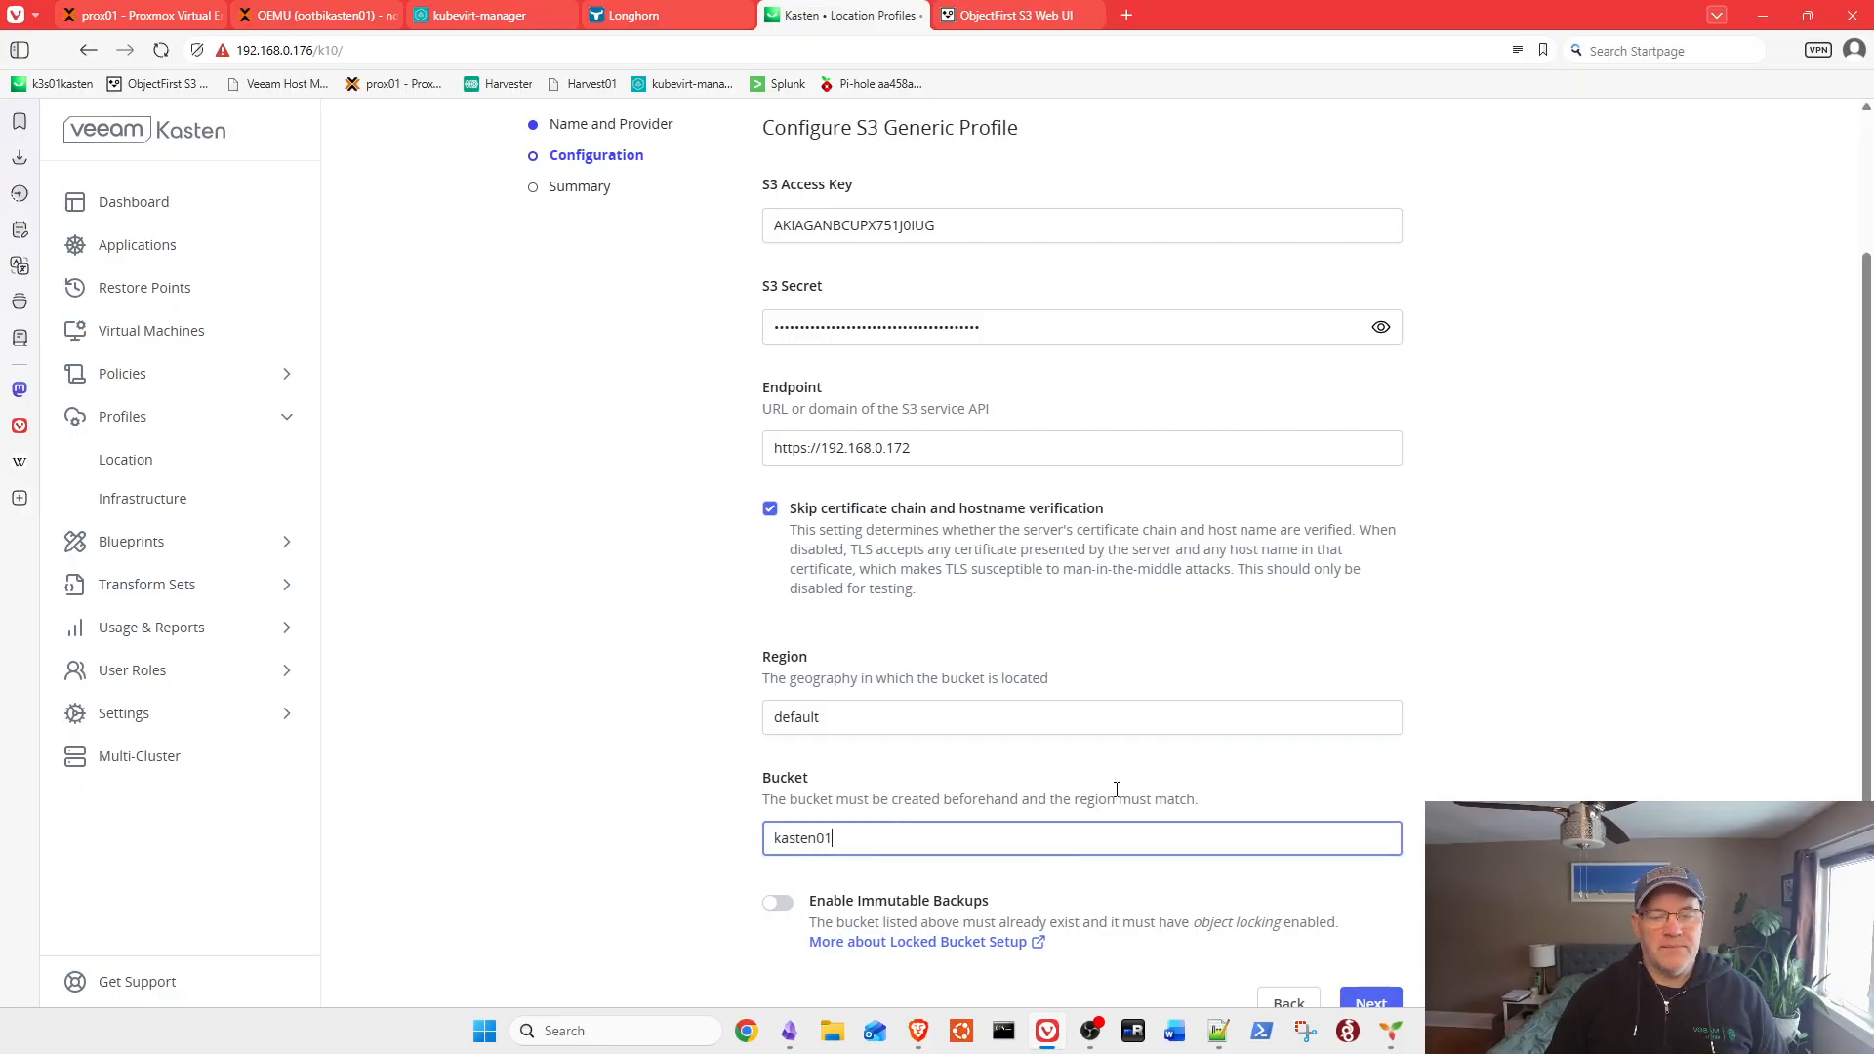
pyautogui.scroll(-1, 1062, 746)
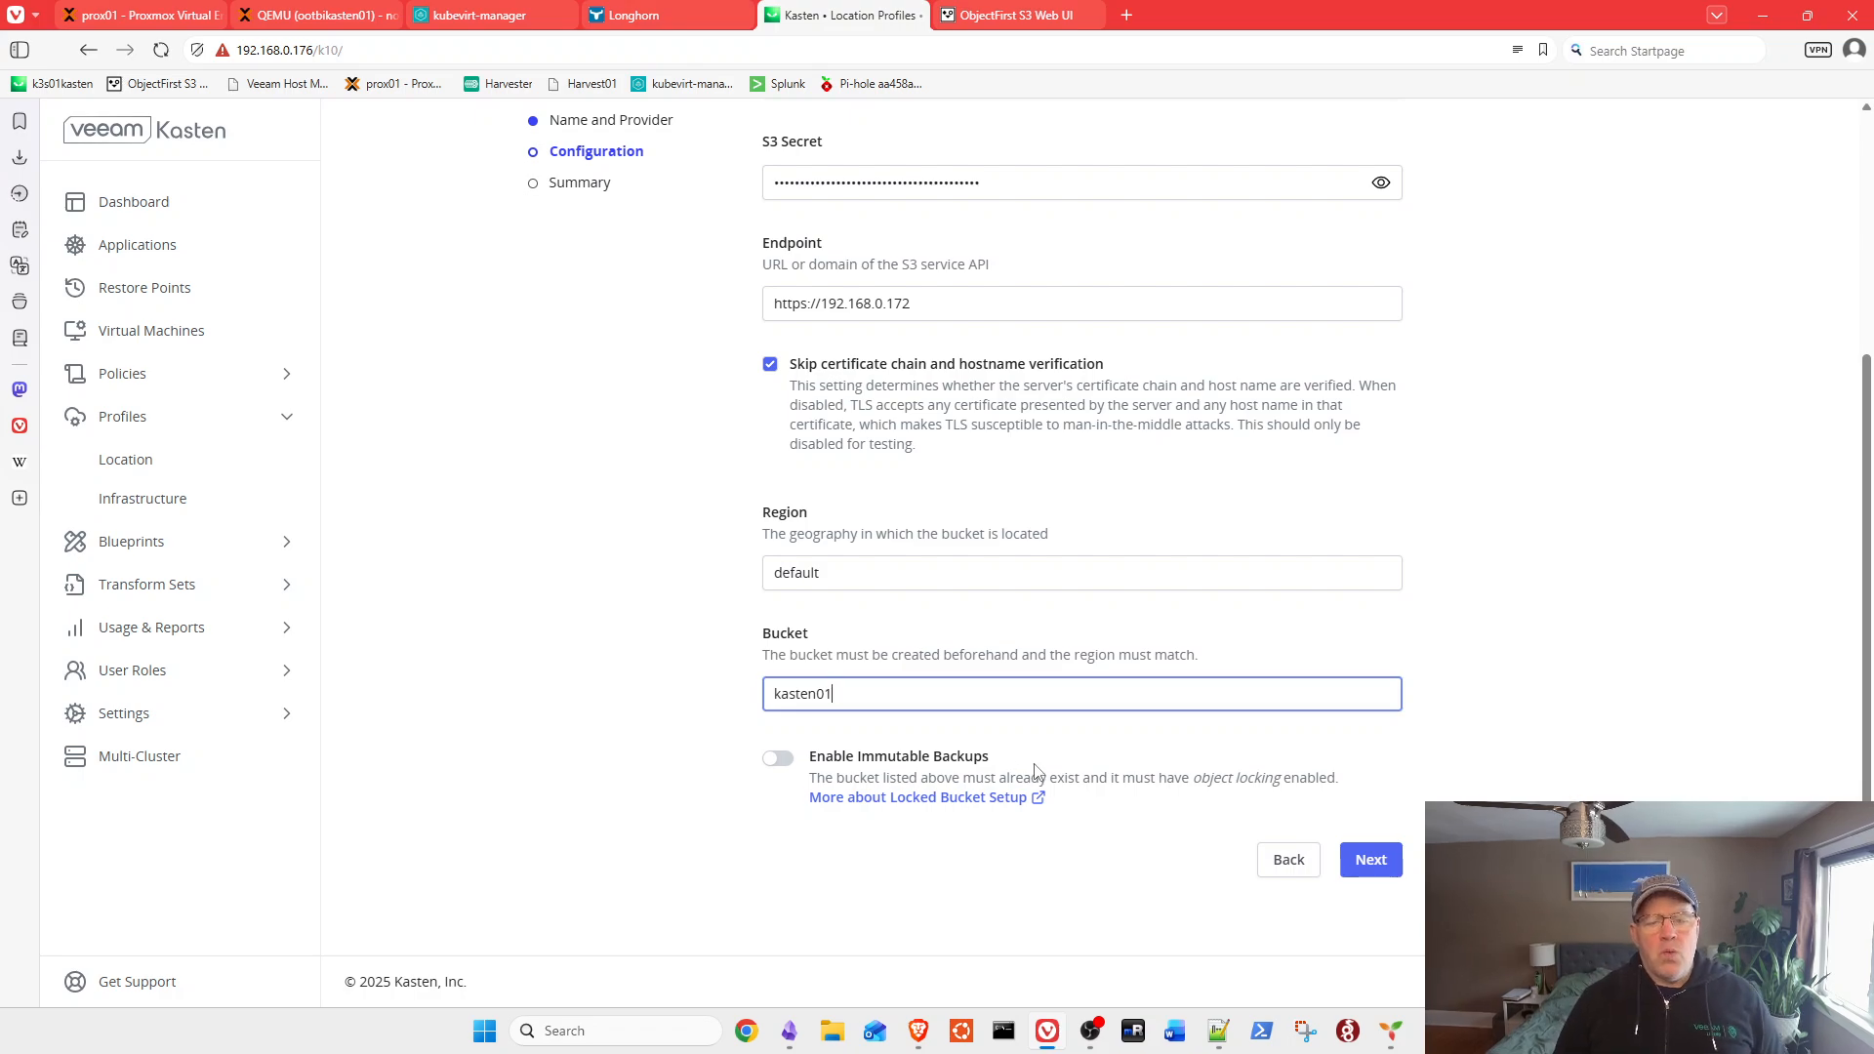
# Step: Enable immutable backups and validate that bucket kasten01 supports object locking
pyautogui.click(779, 762)
pyautogui.scroll(-2, 779, 768)
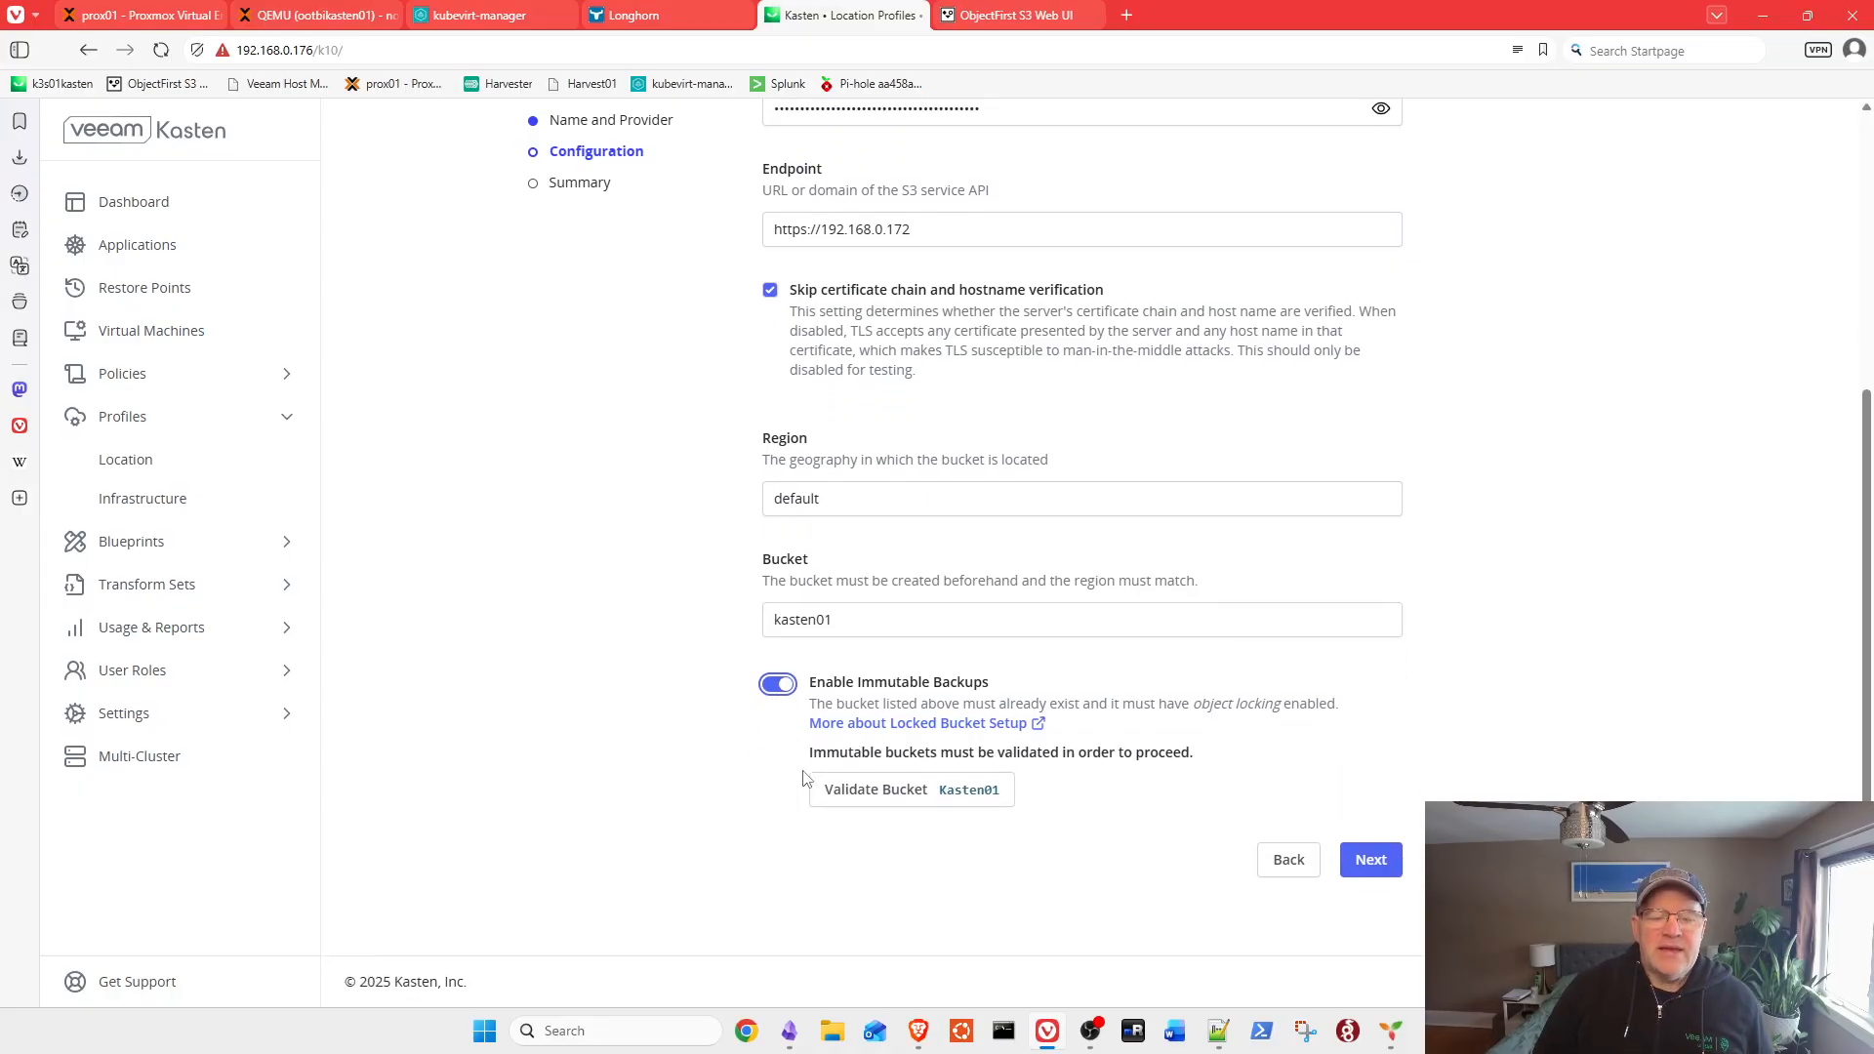
pyautogui.click(913, 788)
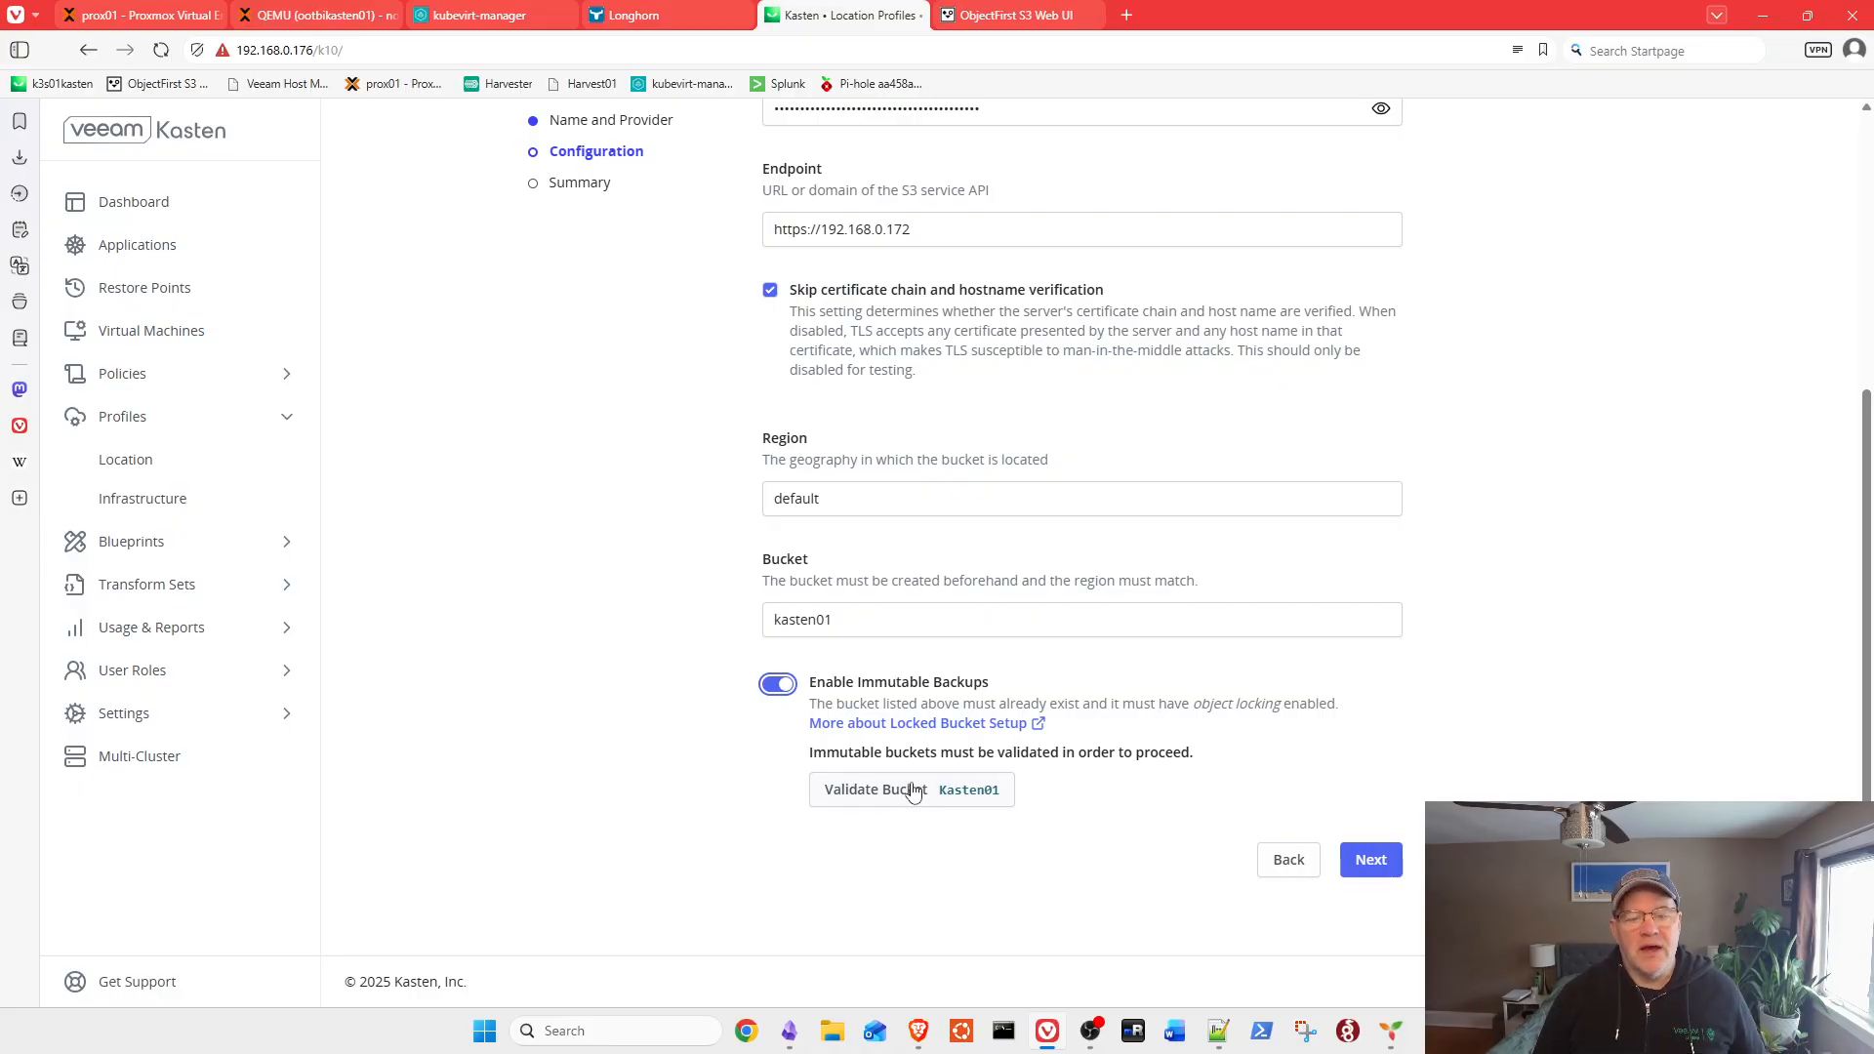
pyautogui.scroll(-2, 914, 780)
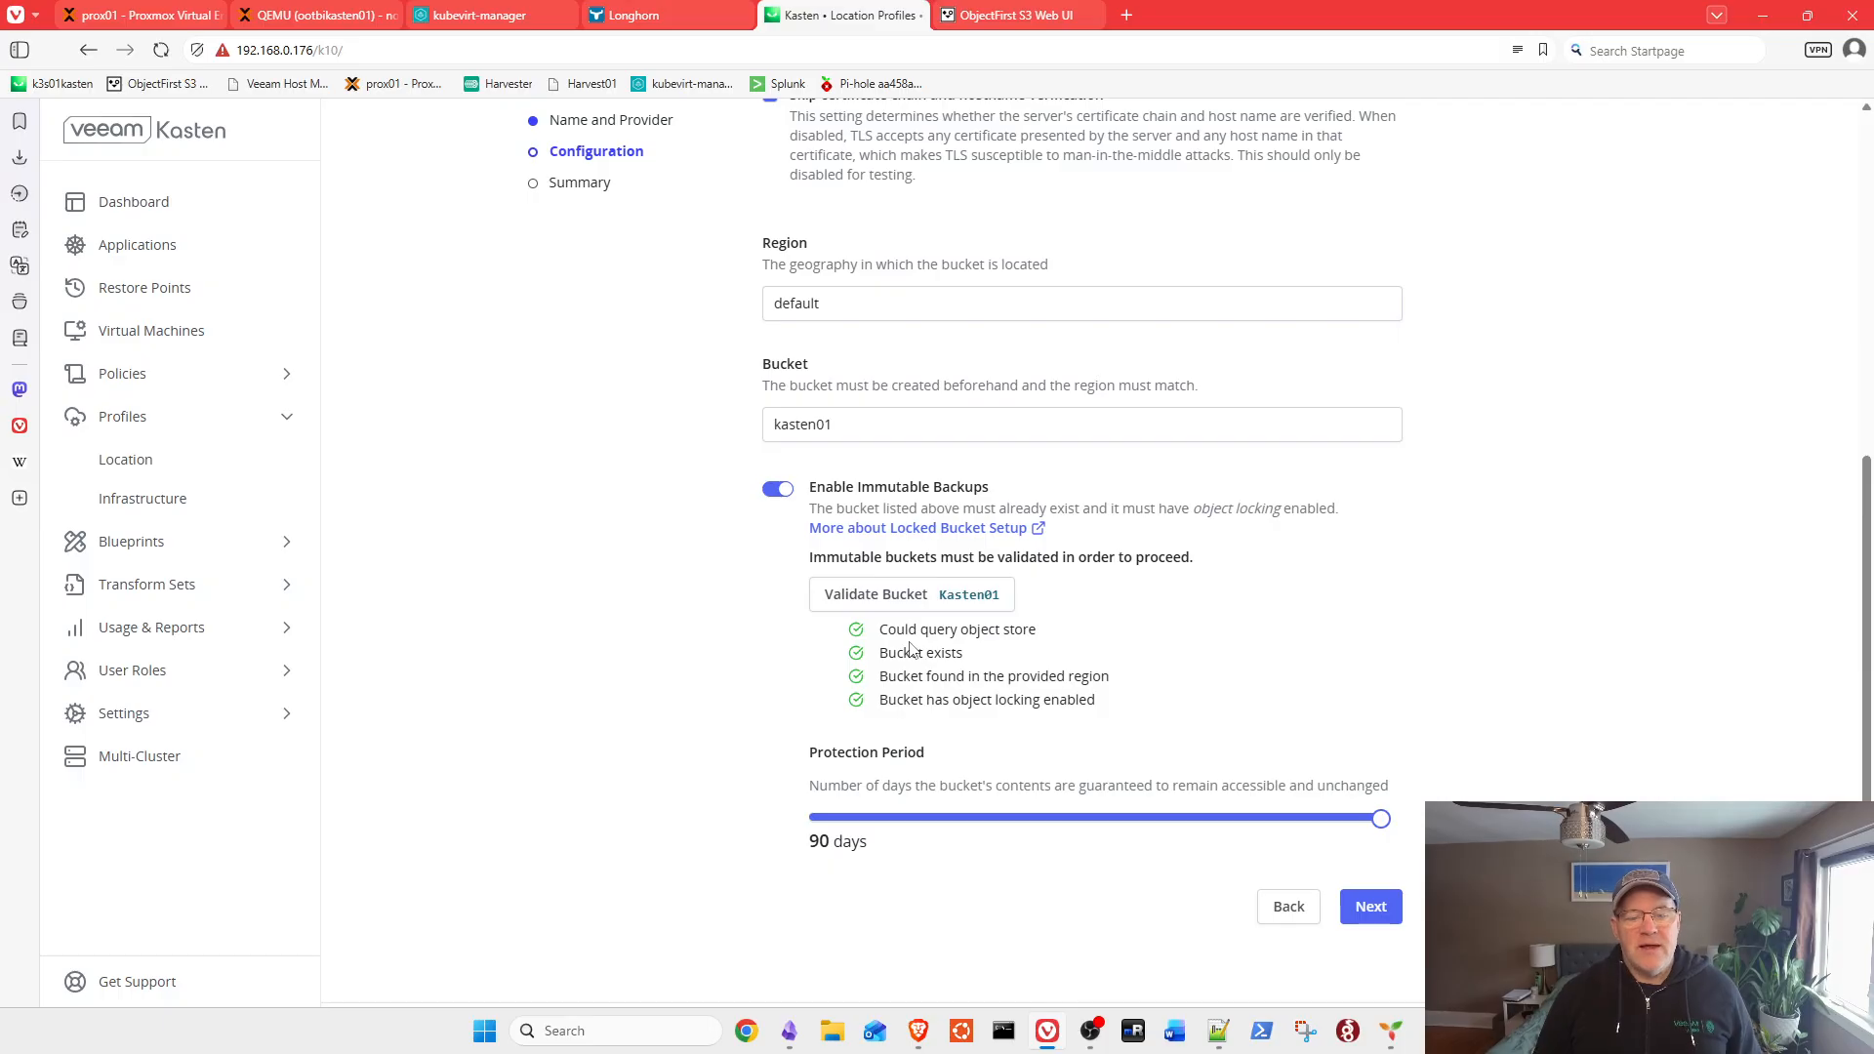
pyautogui.scroll(-1, 913, 663)
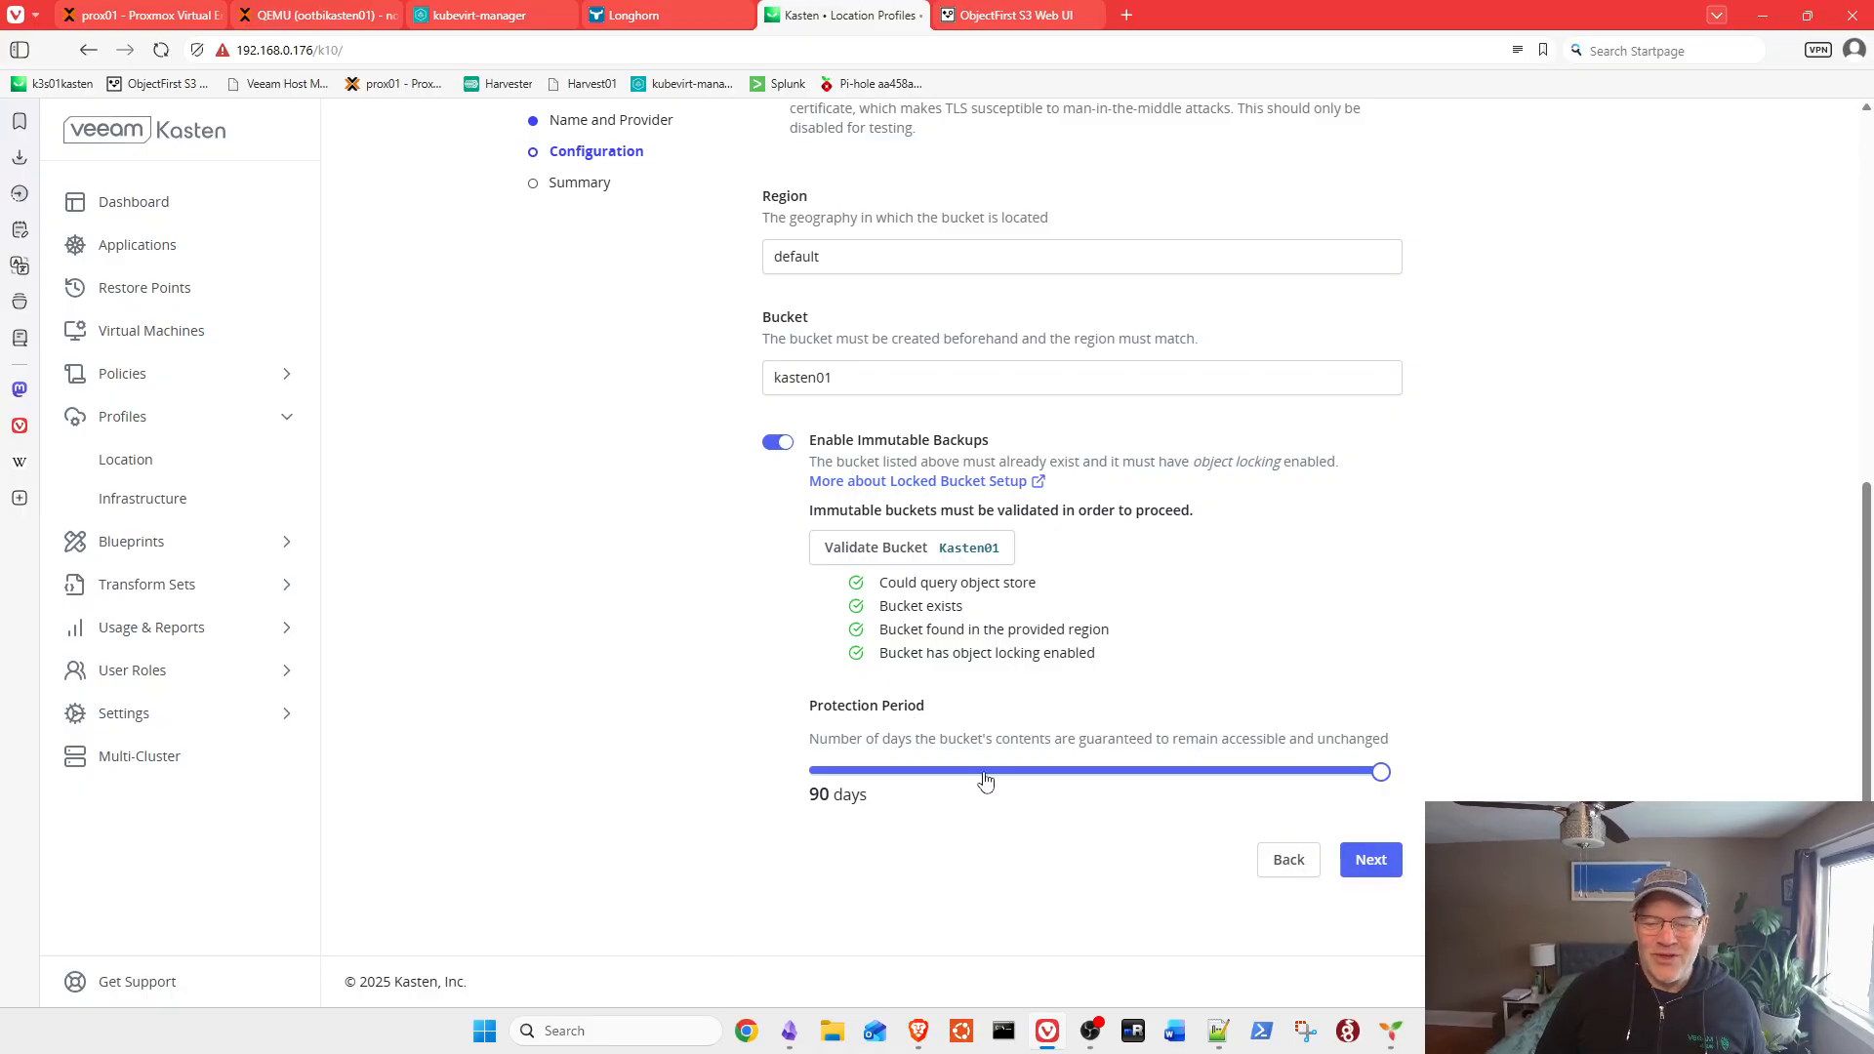
# Step: Set the protection period to 3 days, glancing at the locked-bucket docs
pyautogui.moveTo(1390, 775); pyautogui.dragTo(830, 780)
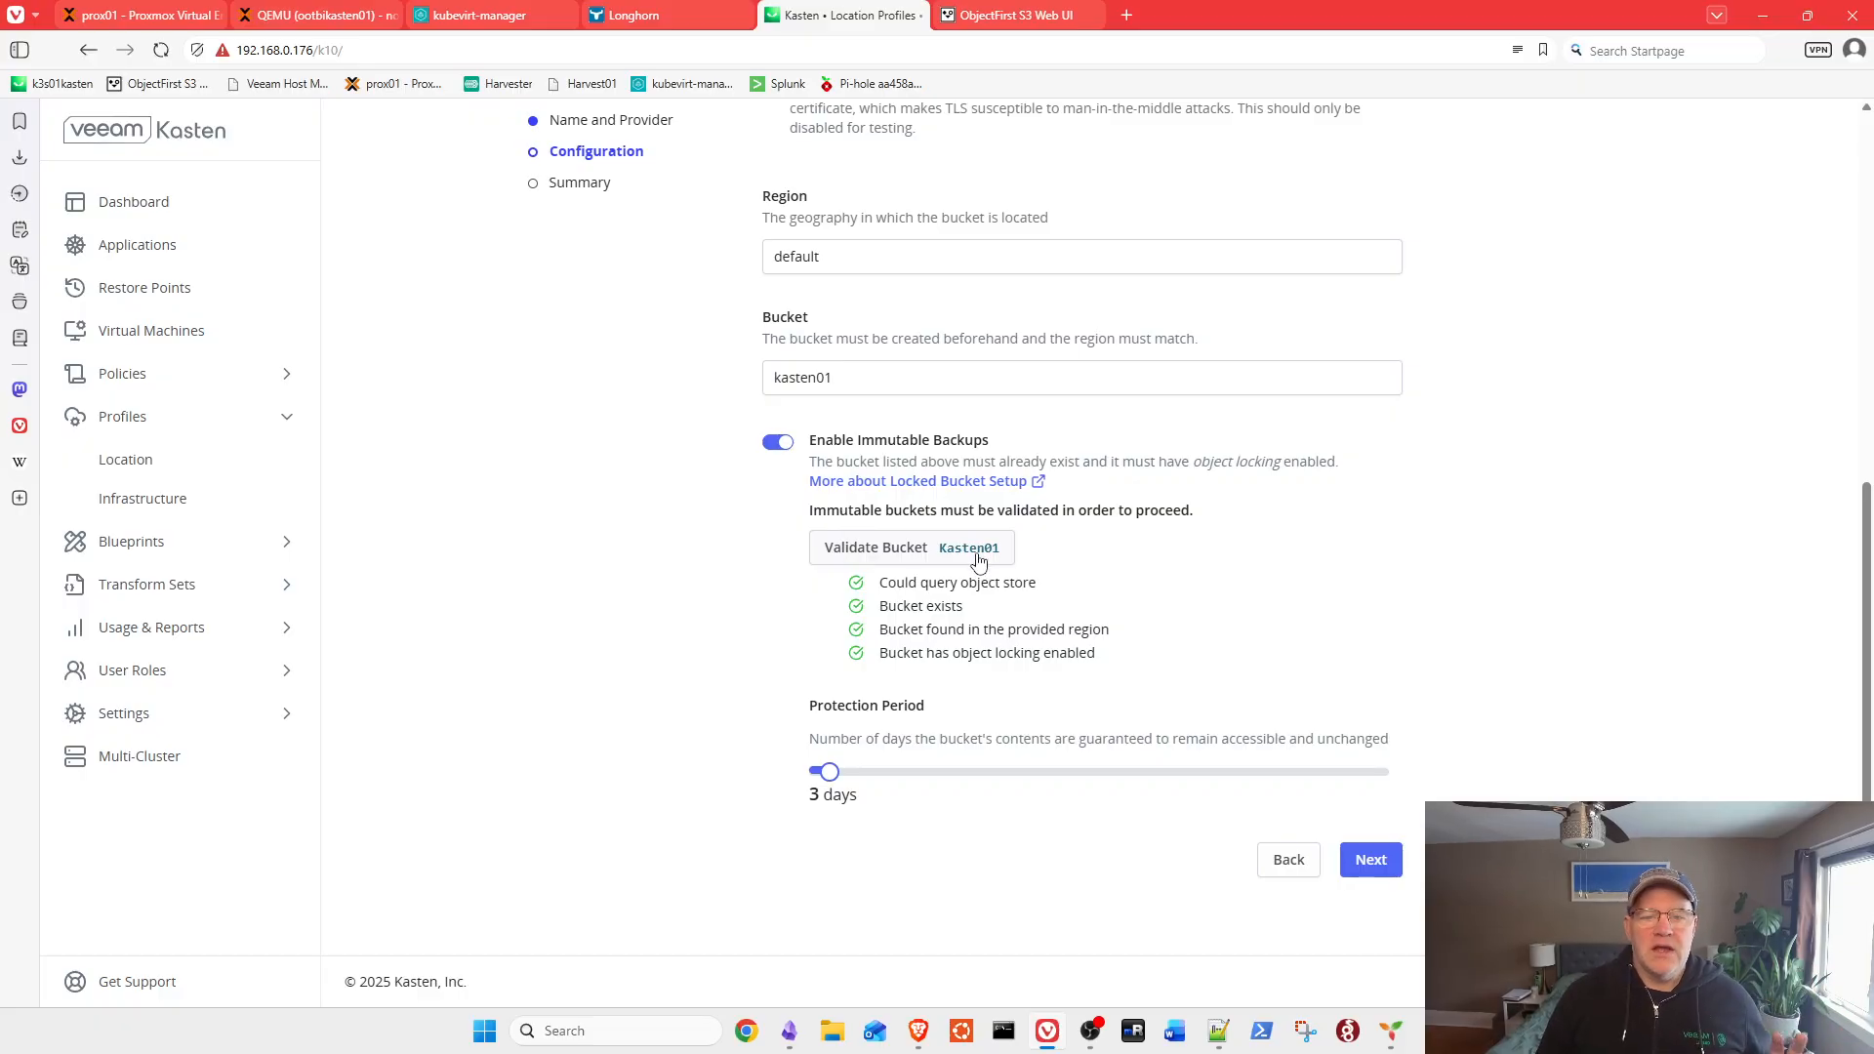
pyautogui.click(1029, 483)
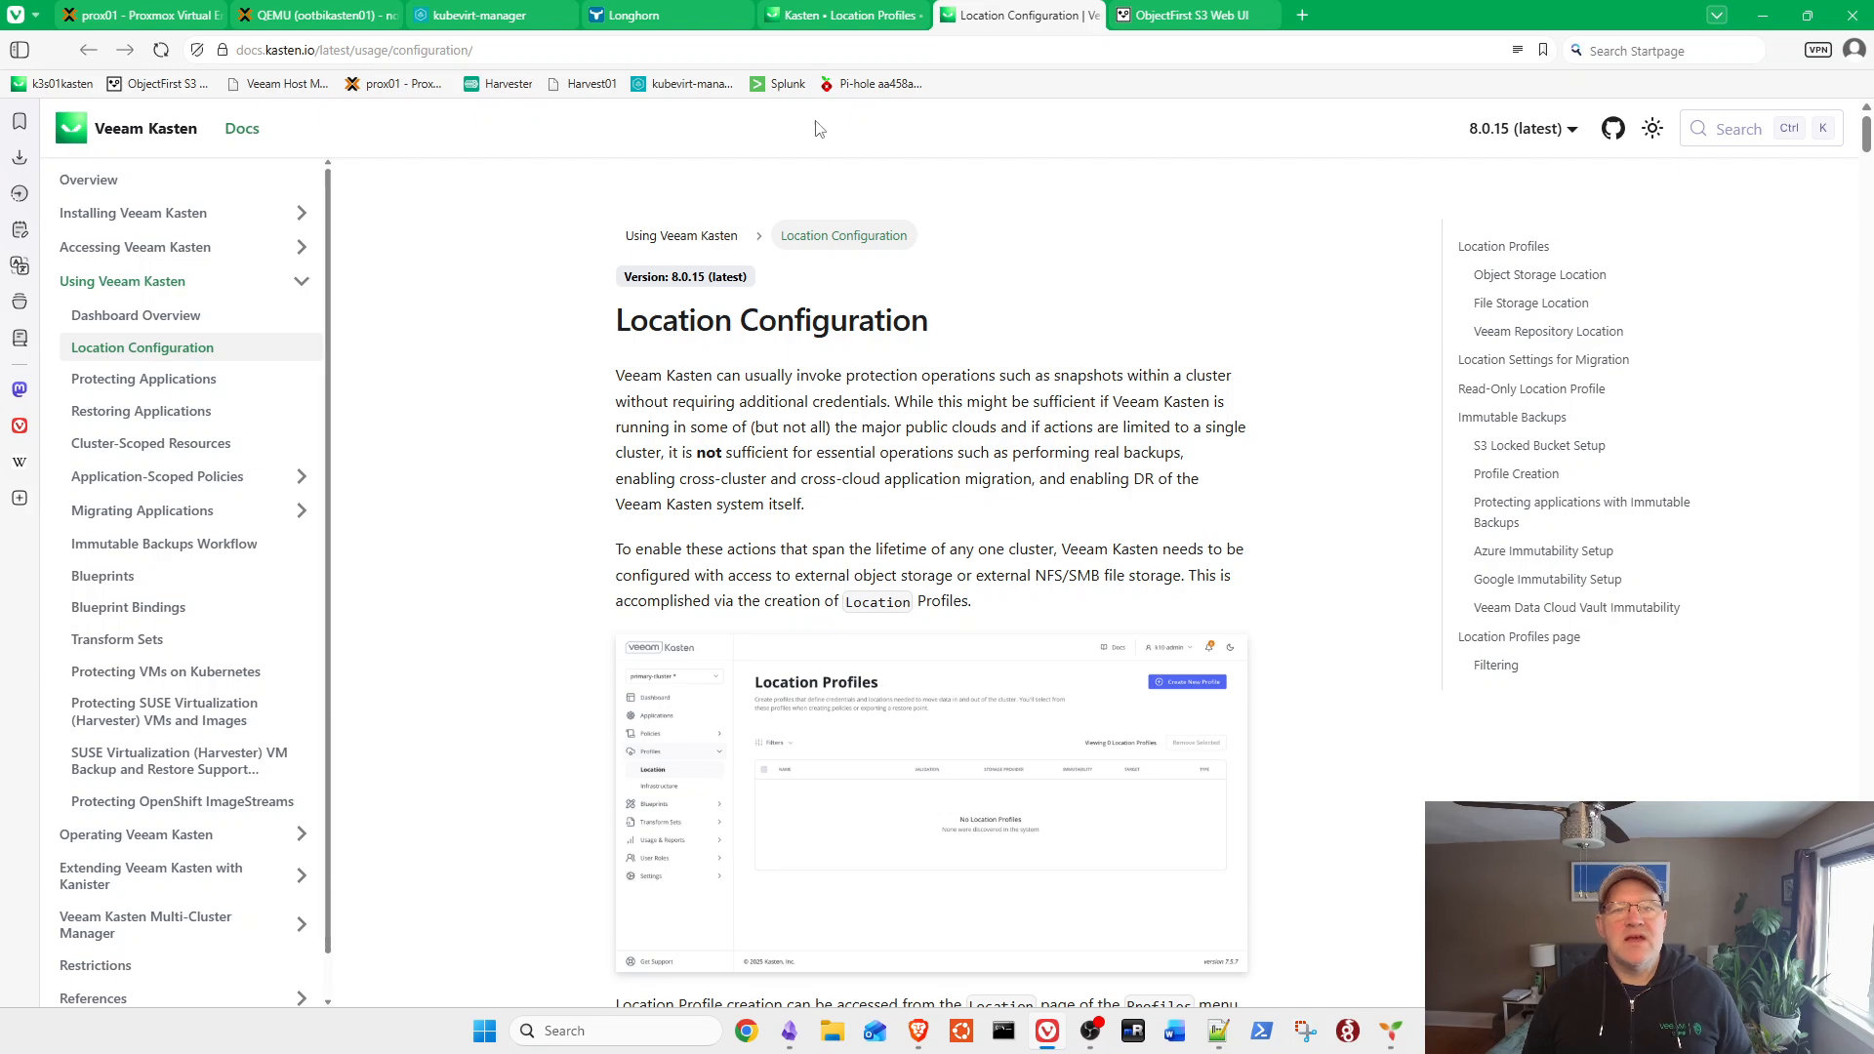
pyautogui.click(838, 16)
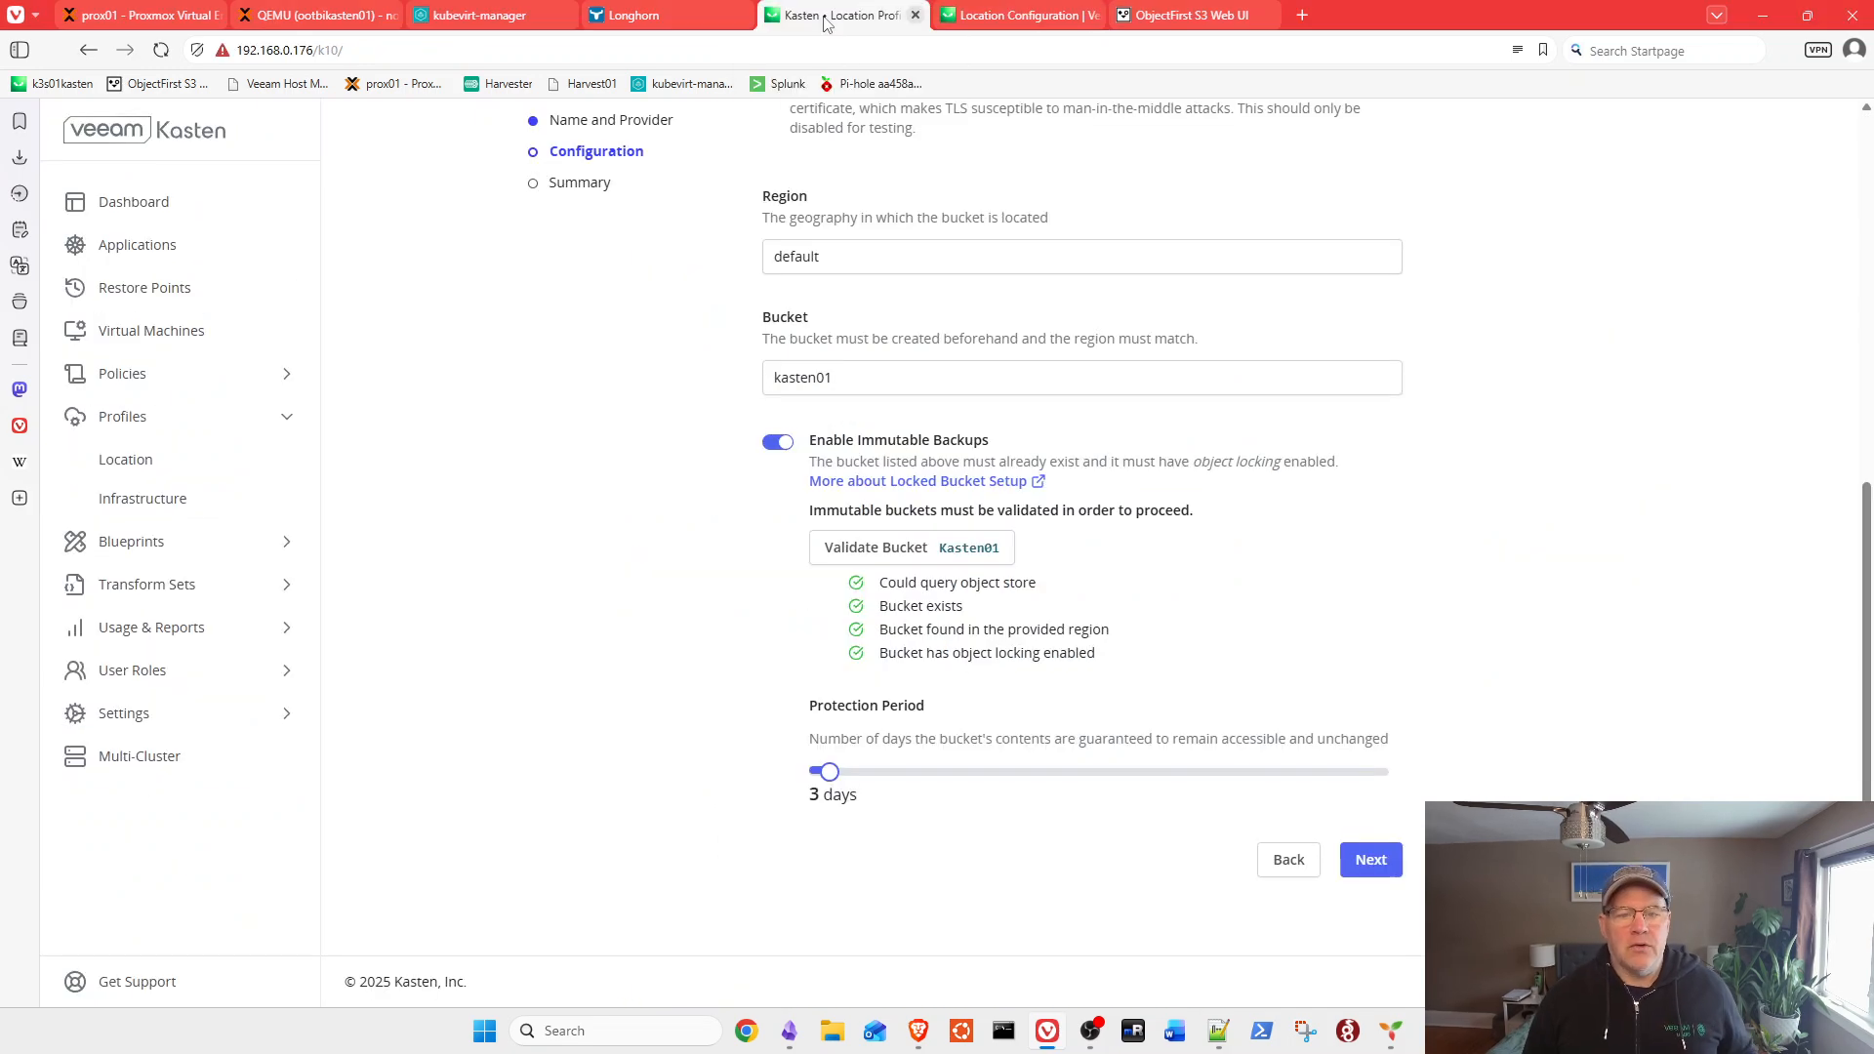
# Step: Review the objectfirst summary and its YAML, then submit to save the profile
pyautogui.click(1378, 862)
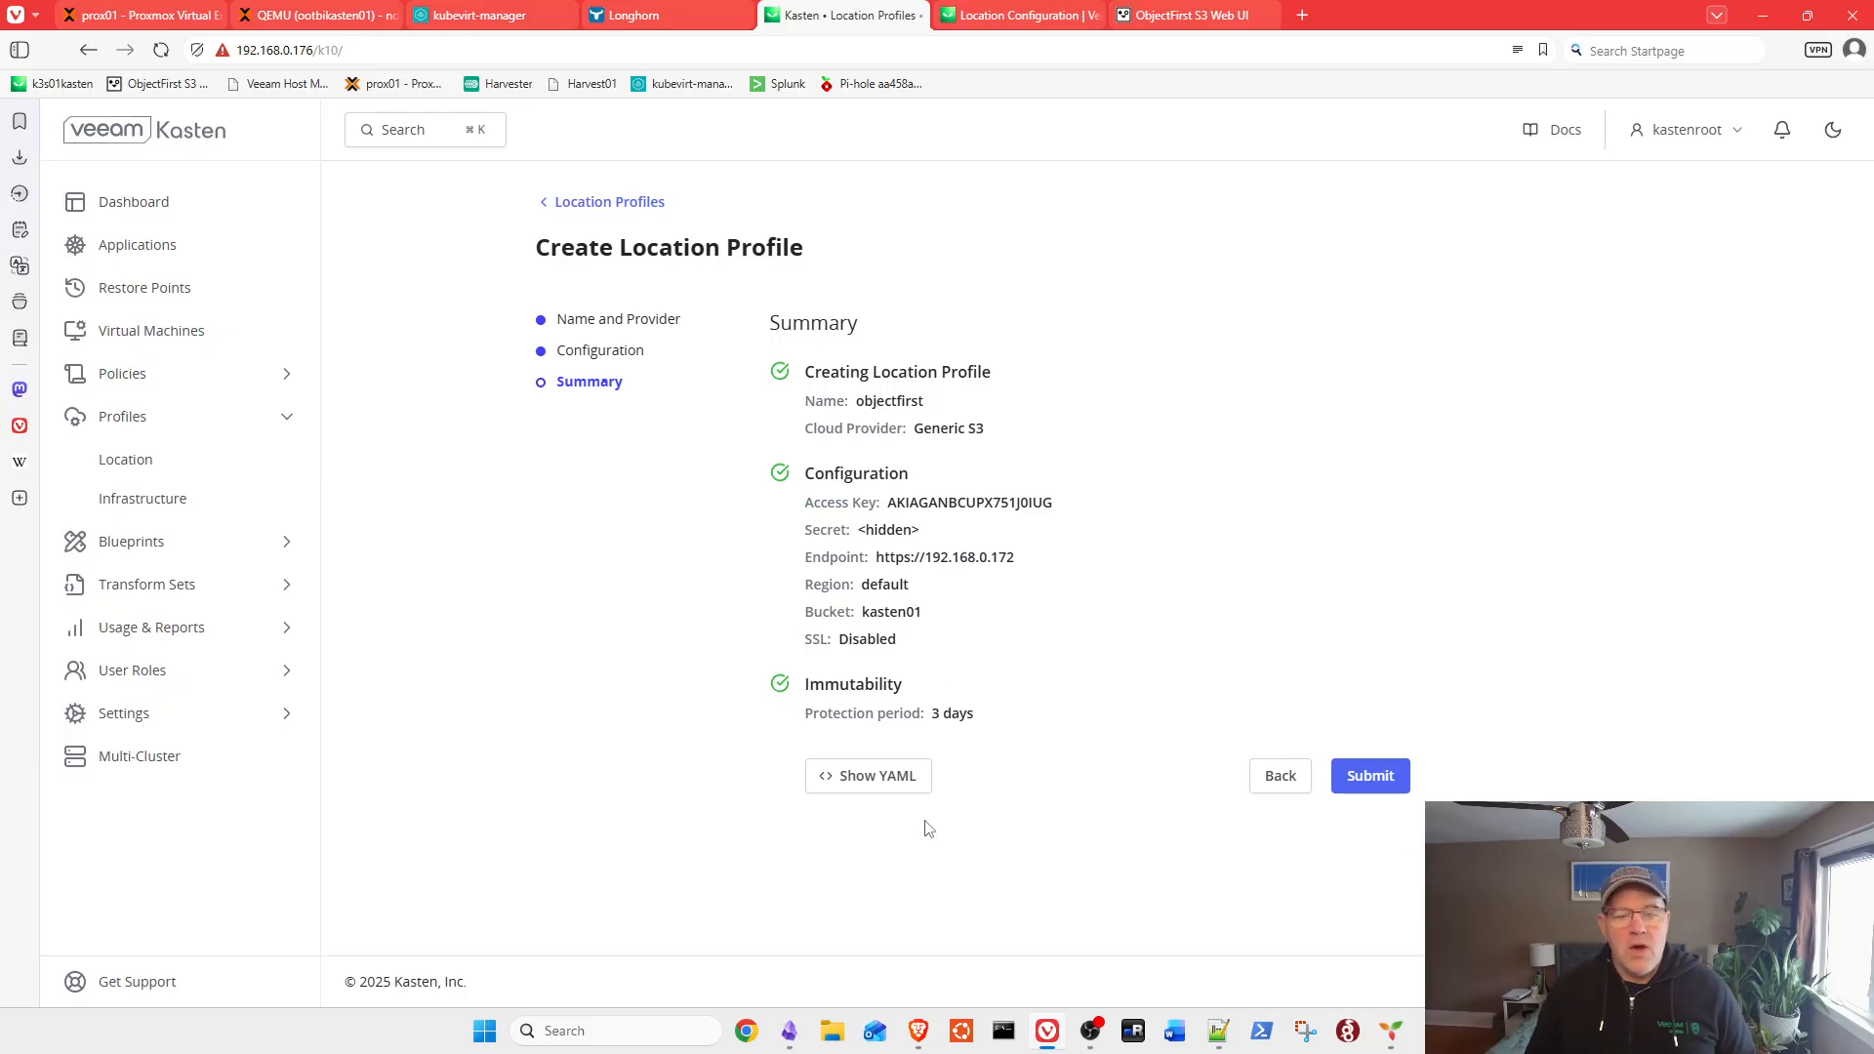
pyautogui.click(903, 785)
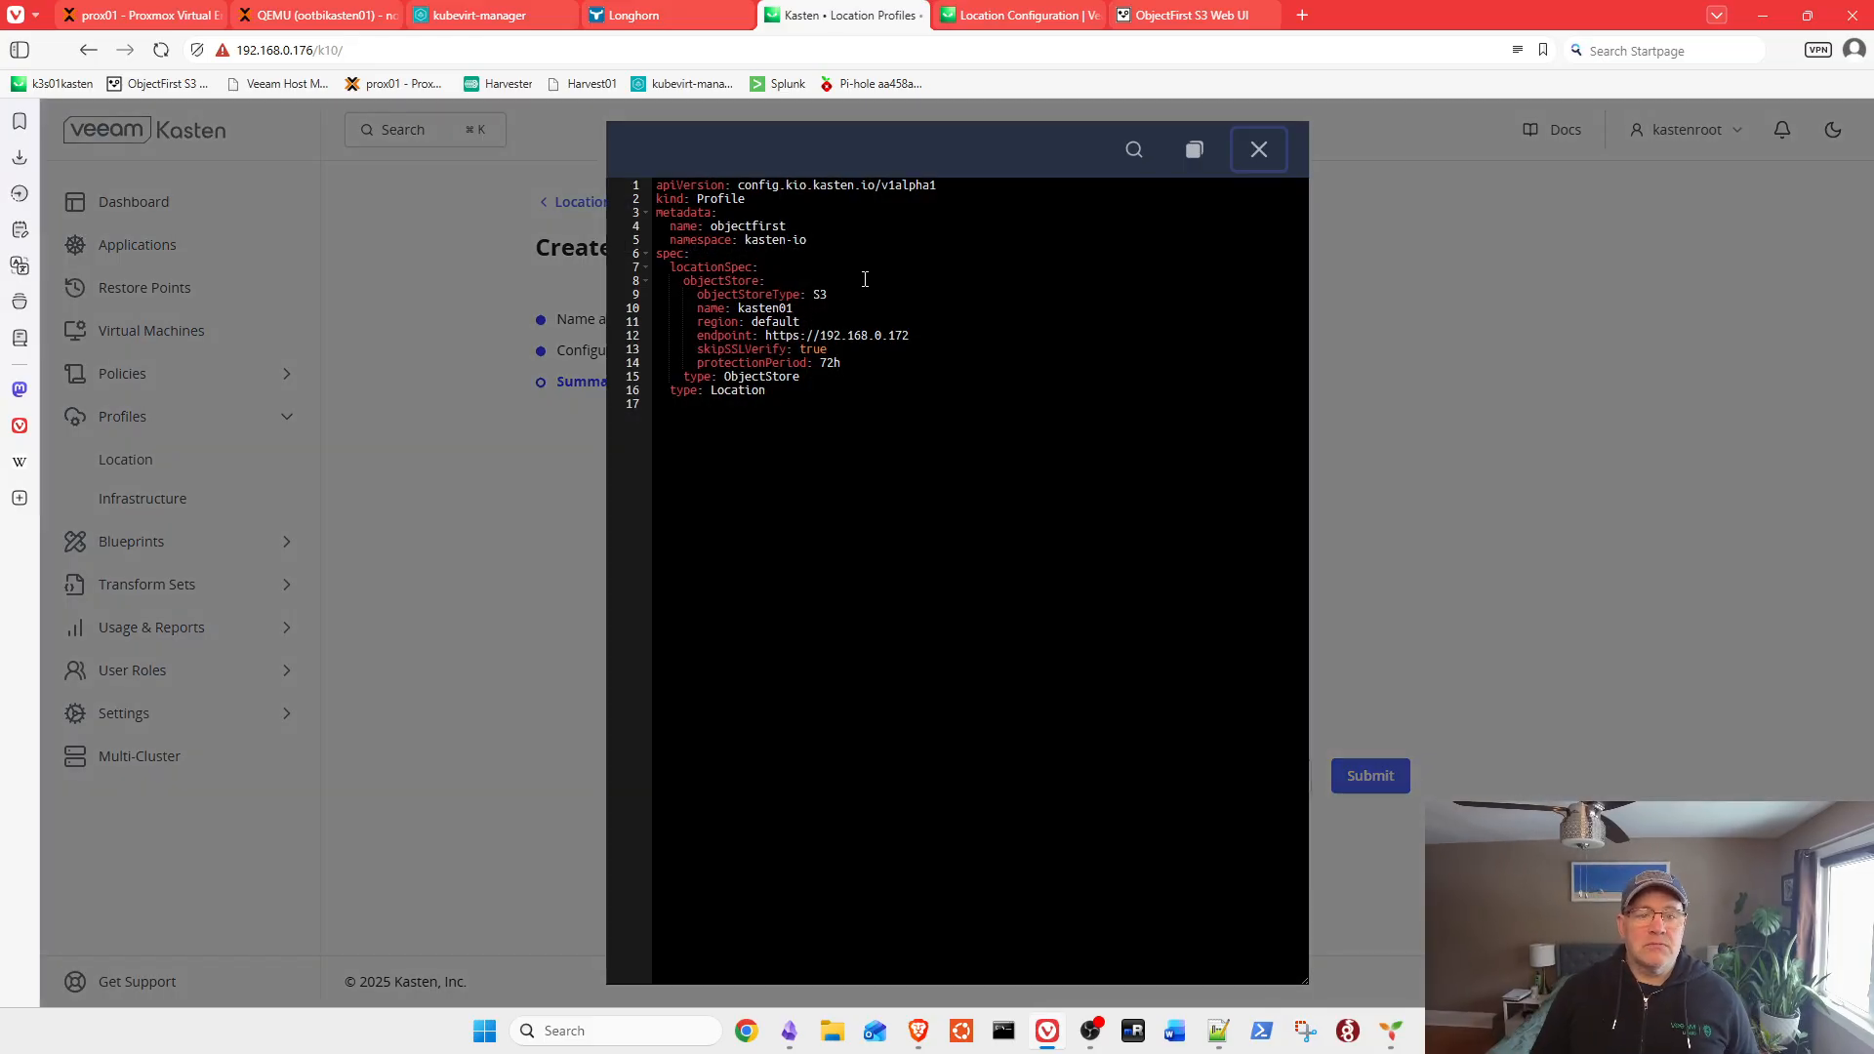
pyautogui.click(1268, 162)
pyautogui.click(1370, 778)
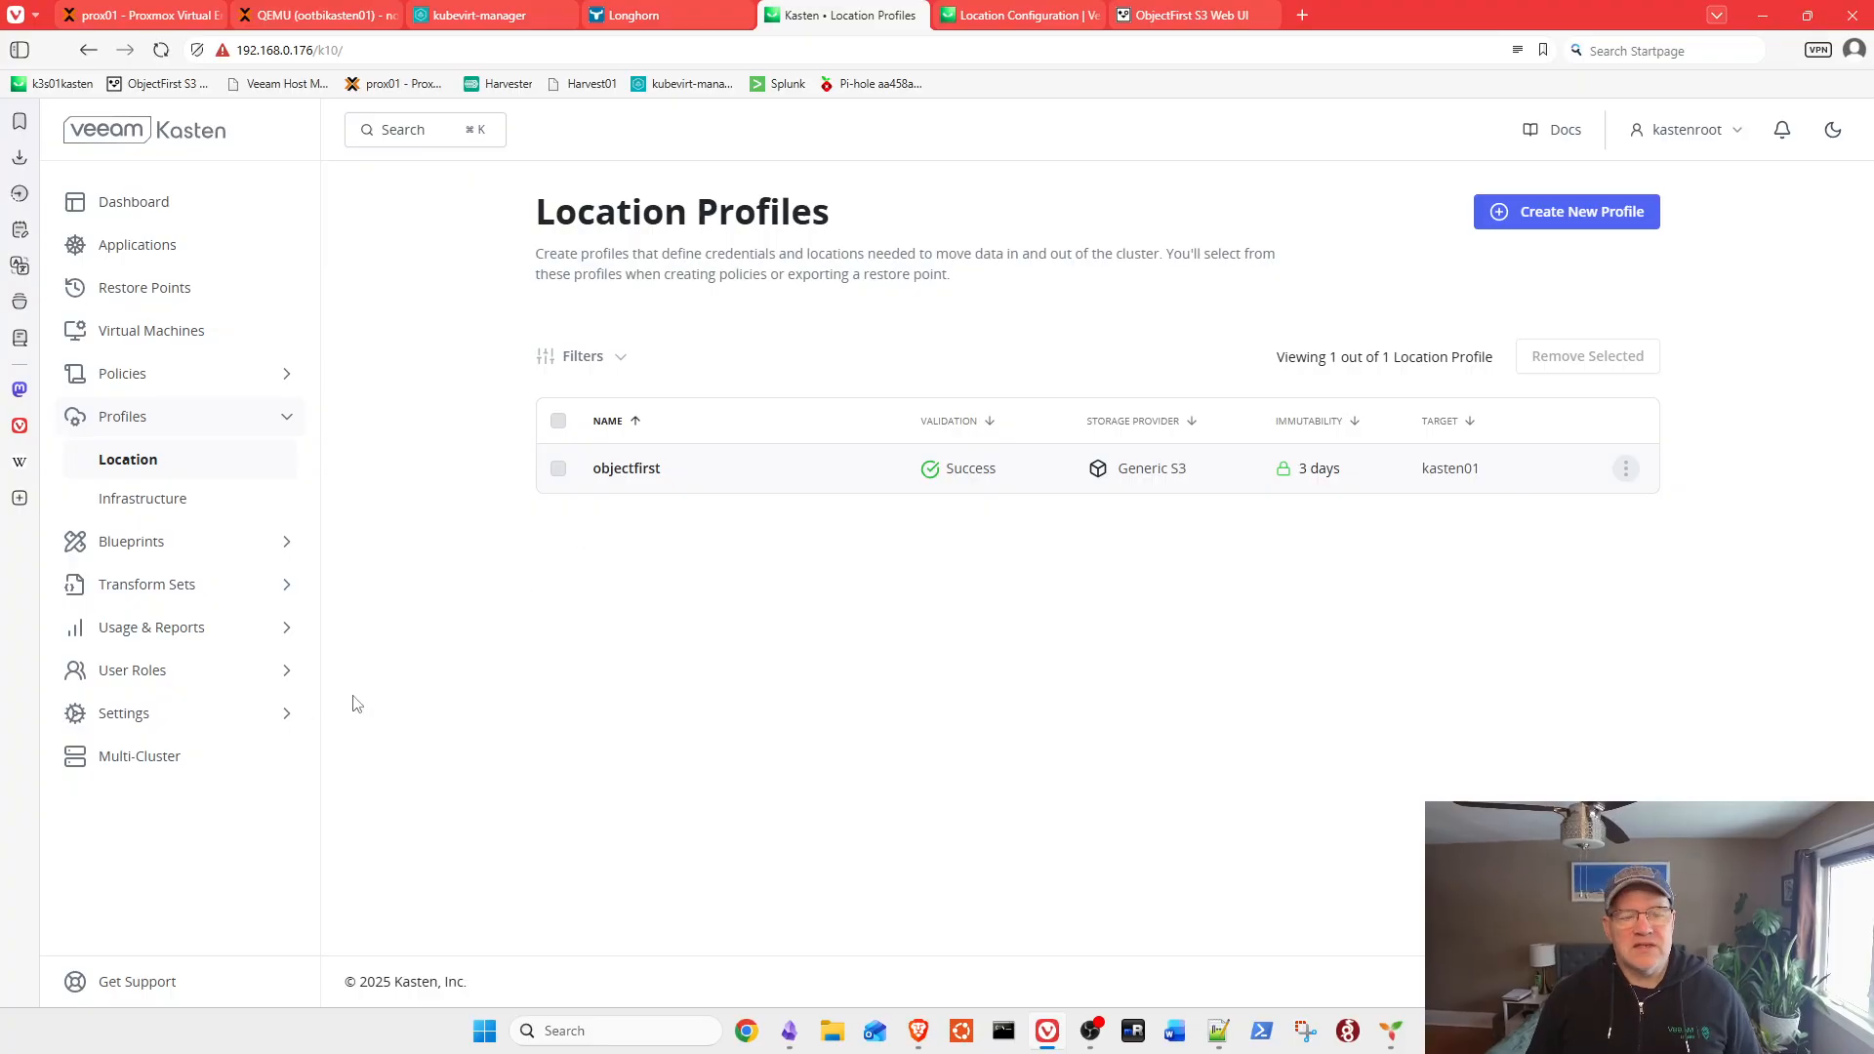
# Step: Open the Kasten DR setup in Settings and select the objectfirst profile
pyautogui.click(171, 722)
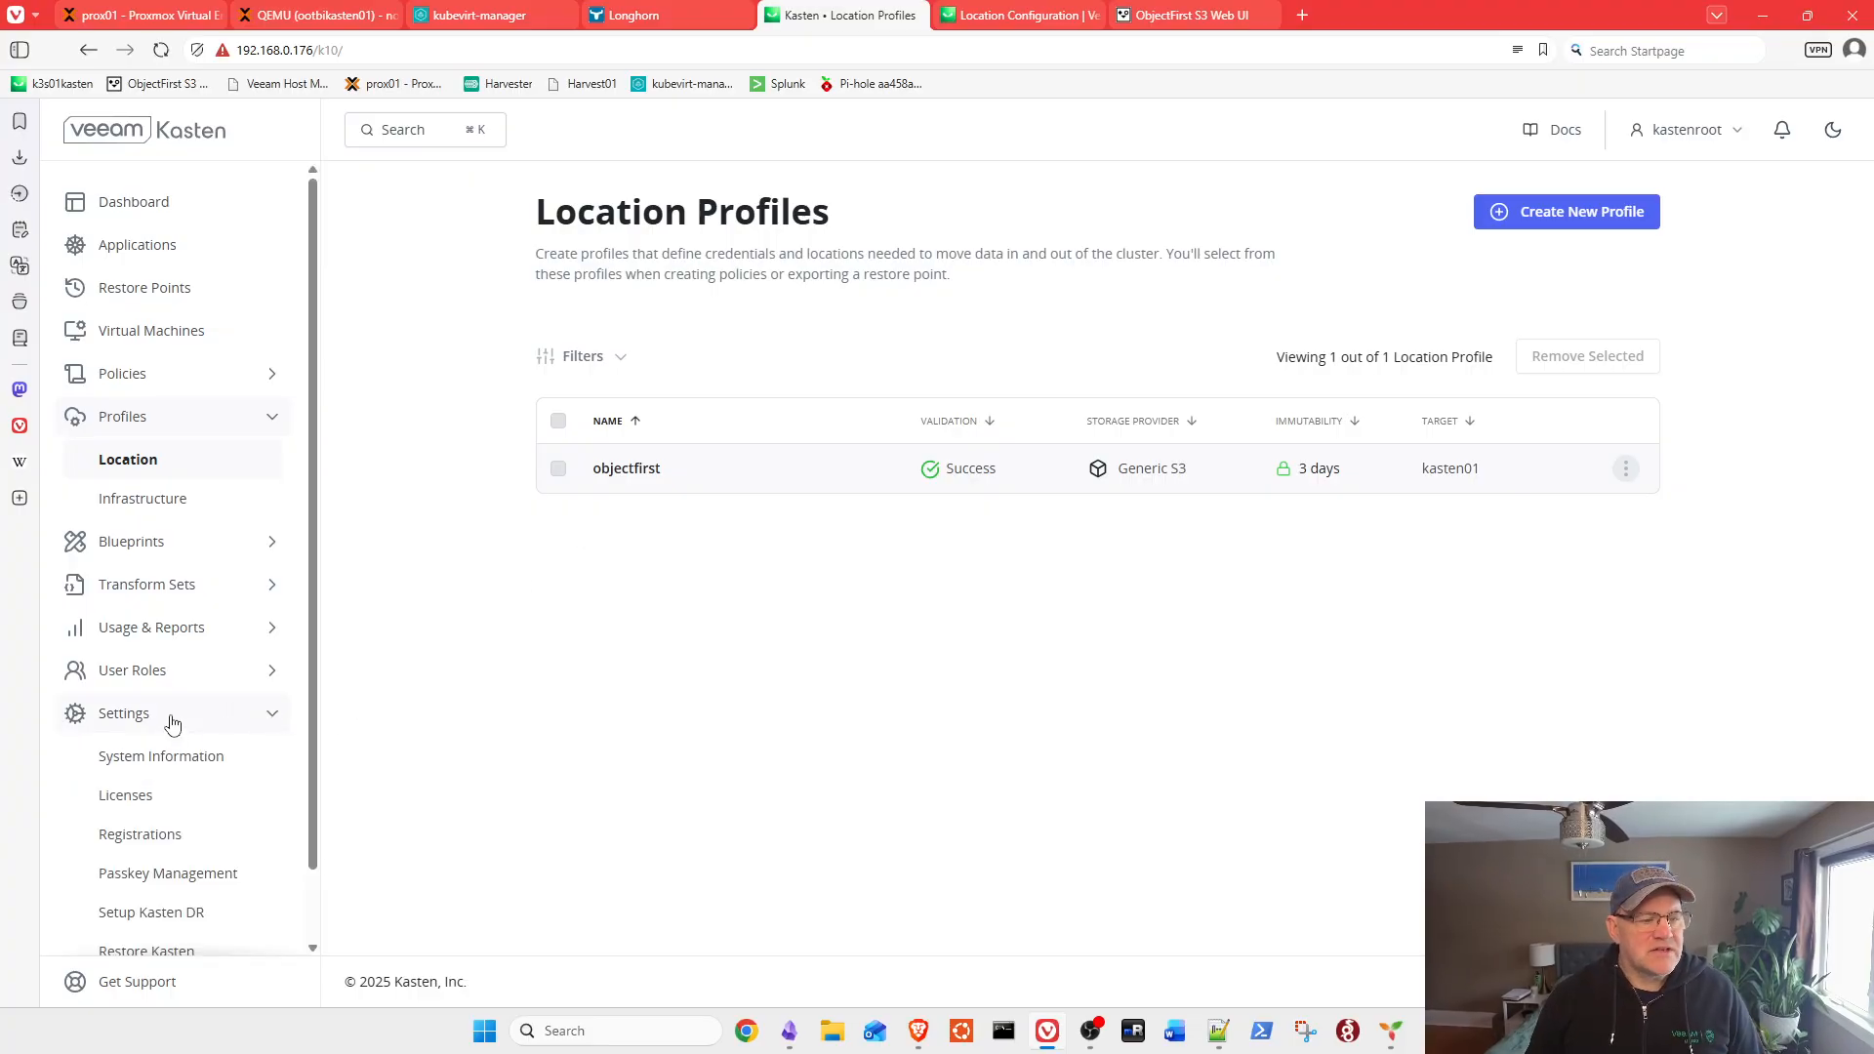
pyautogui.scroll(-2, 180, 649)
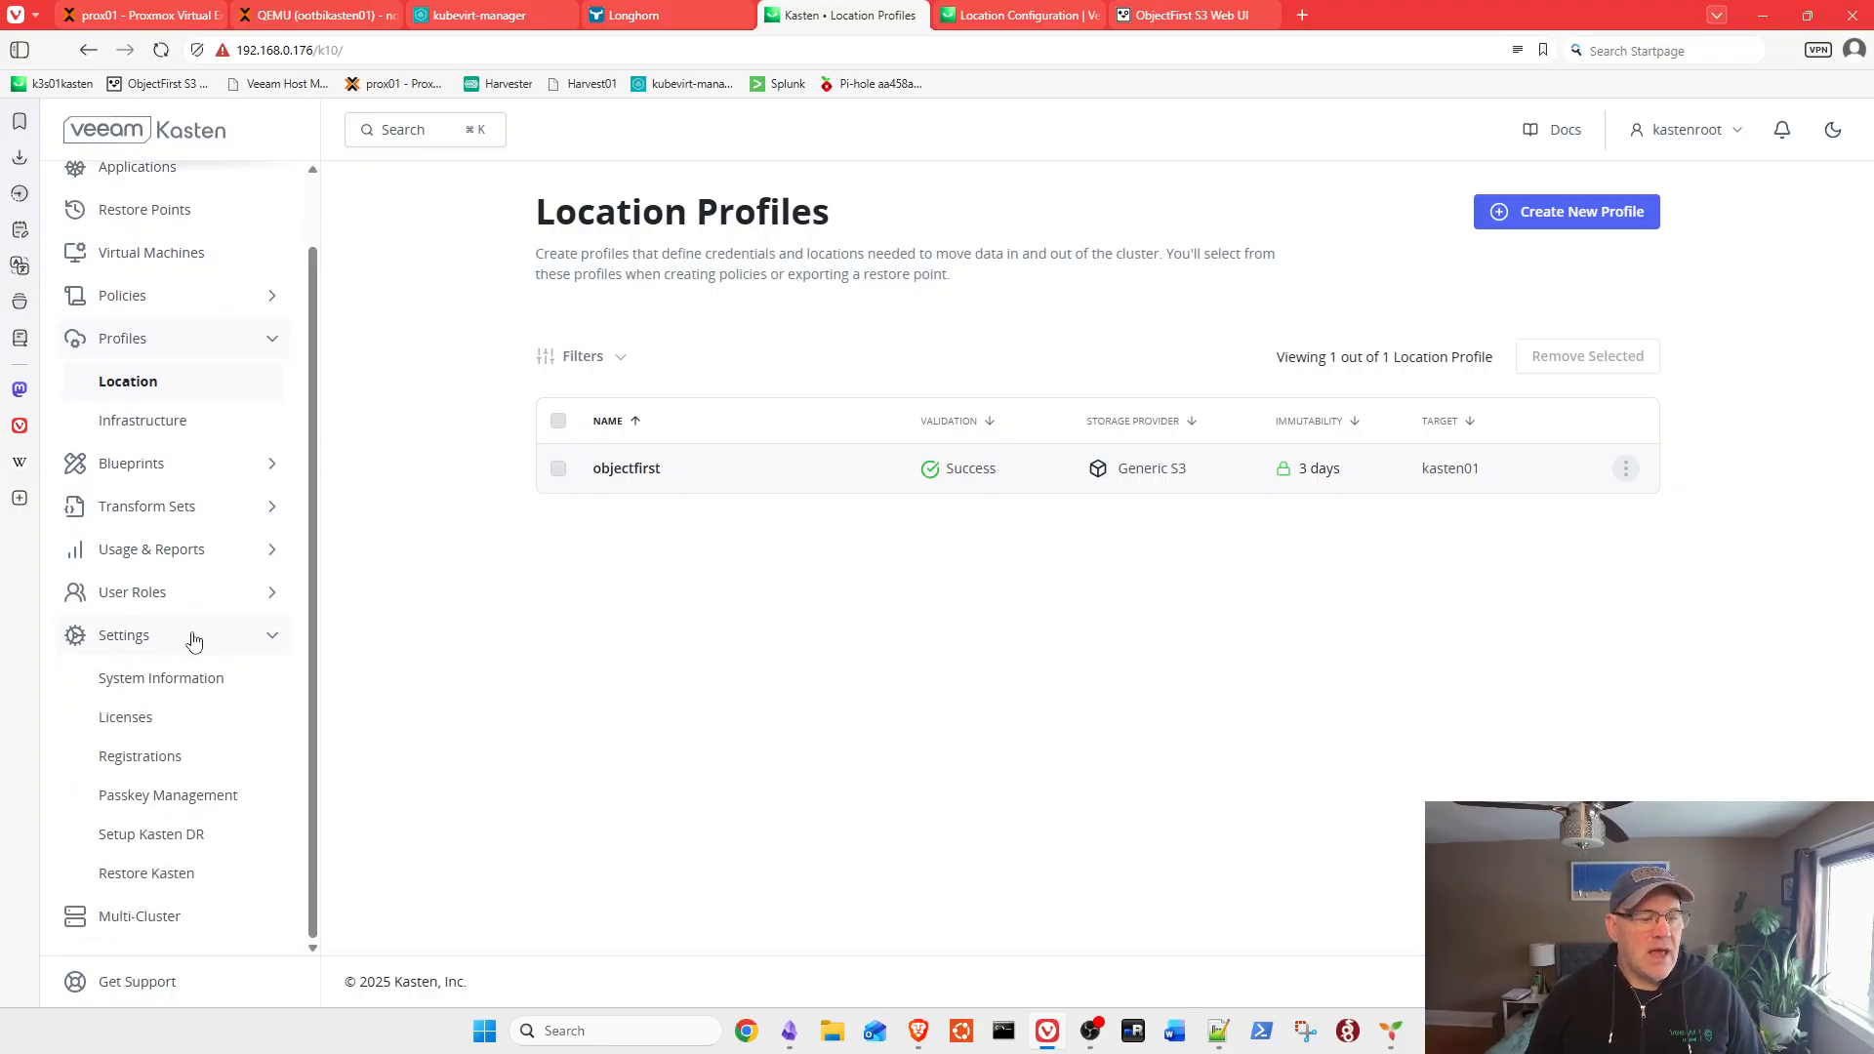
pyautogui.click(196, 845)
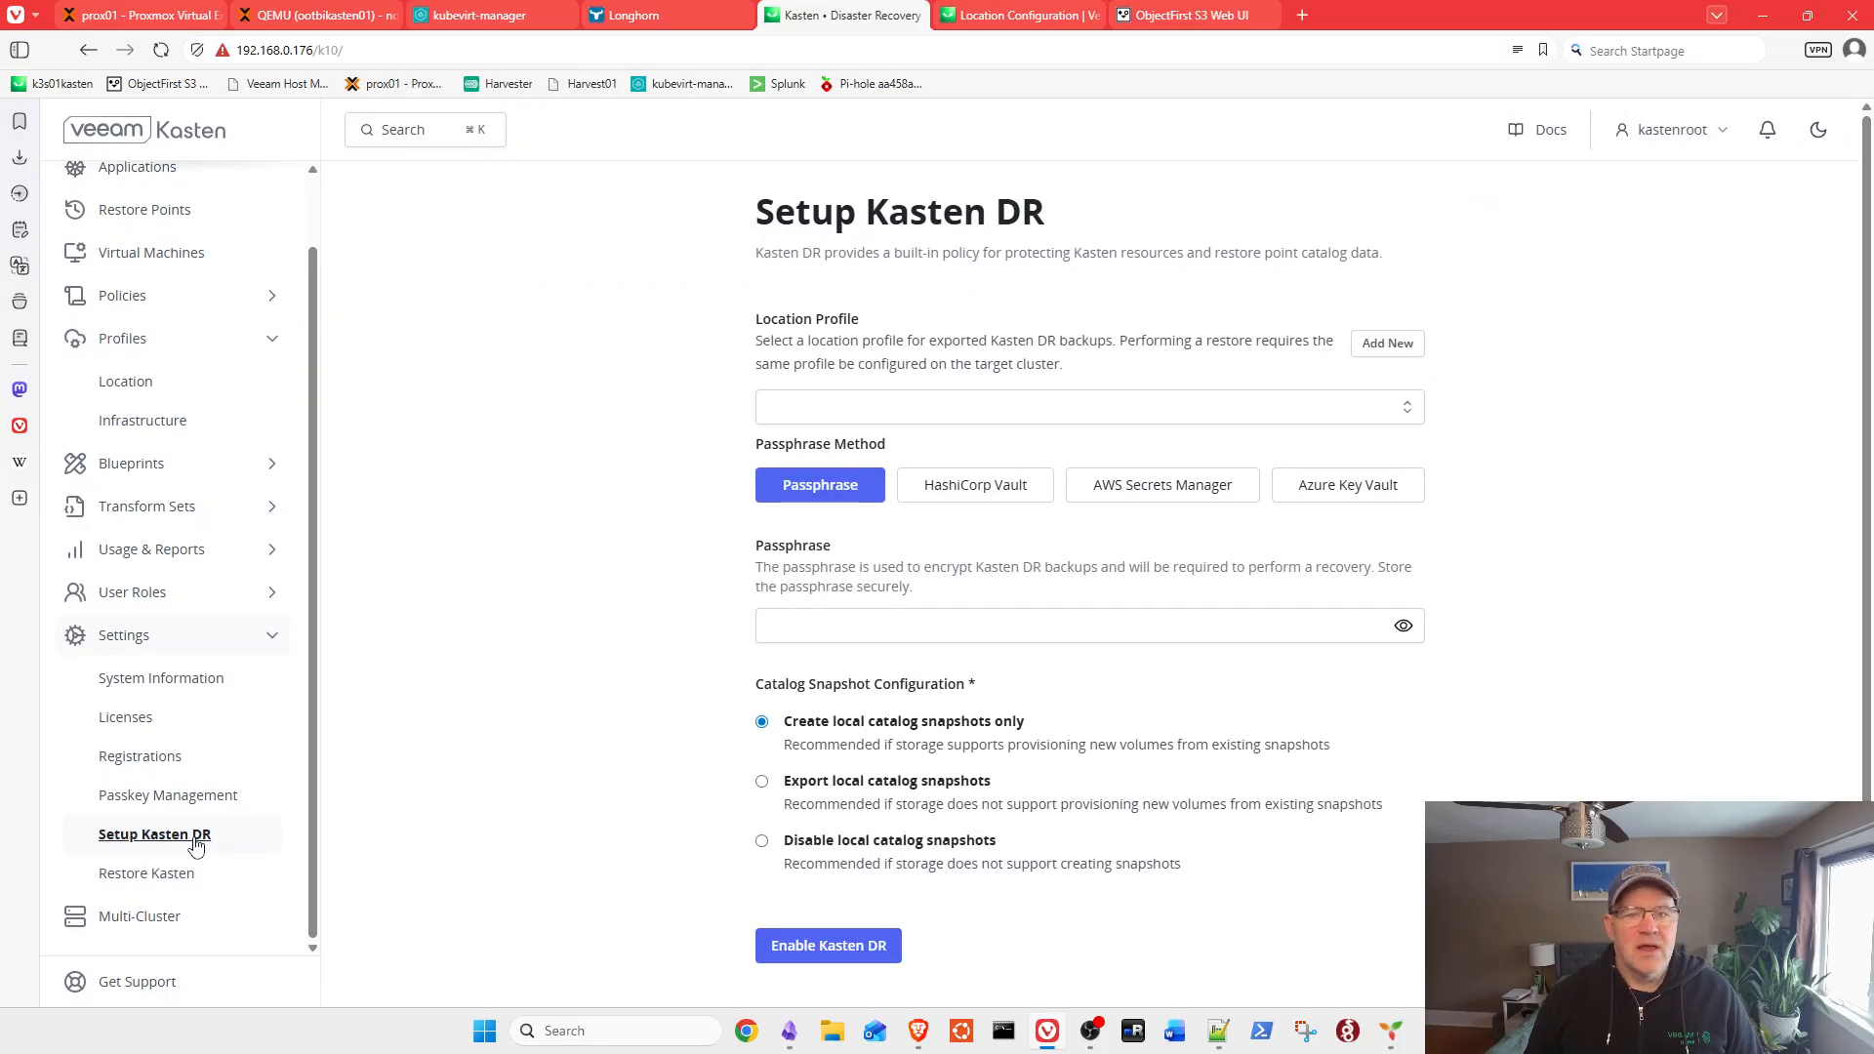
pyautogui.click(1092, 414)
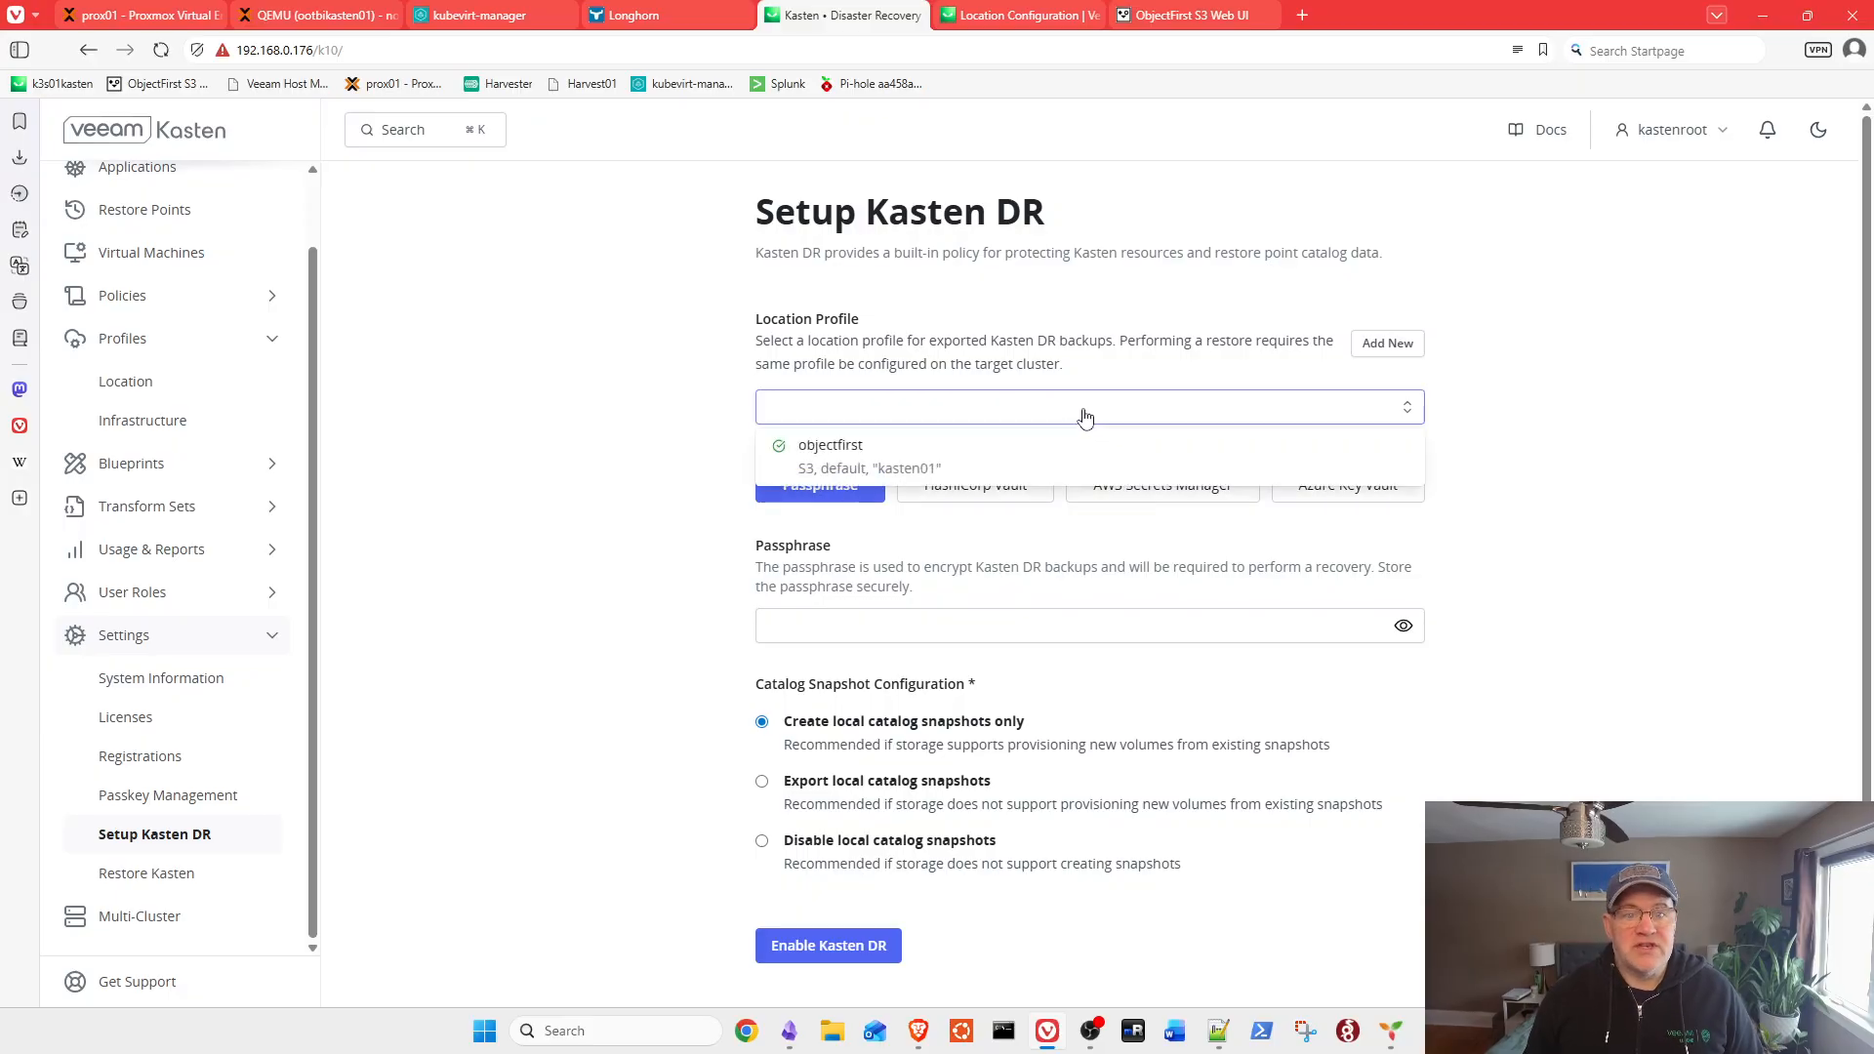
pyautogui.click(903, 464)
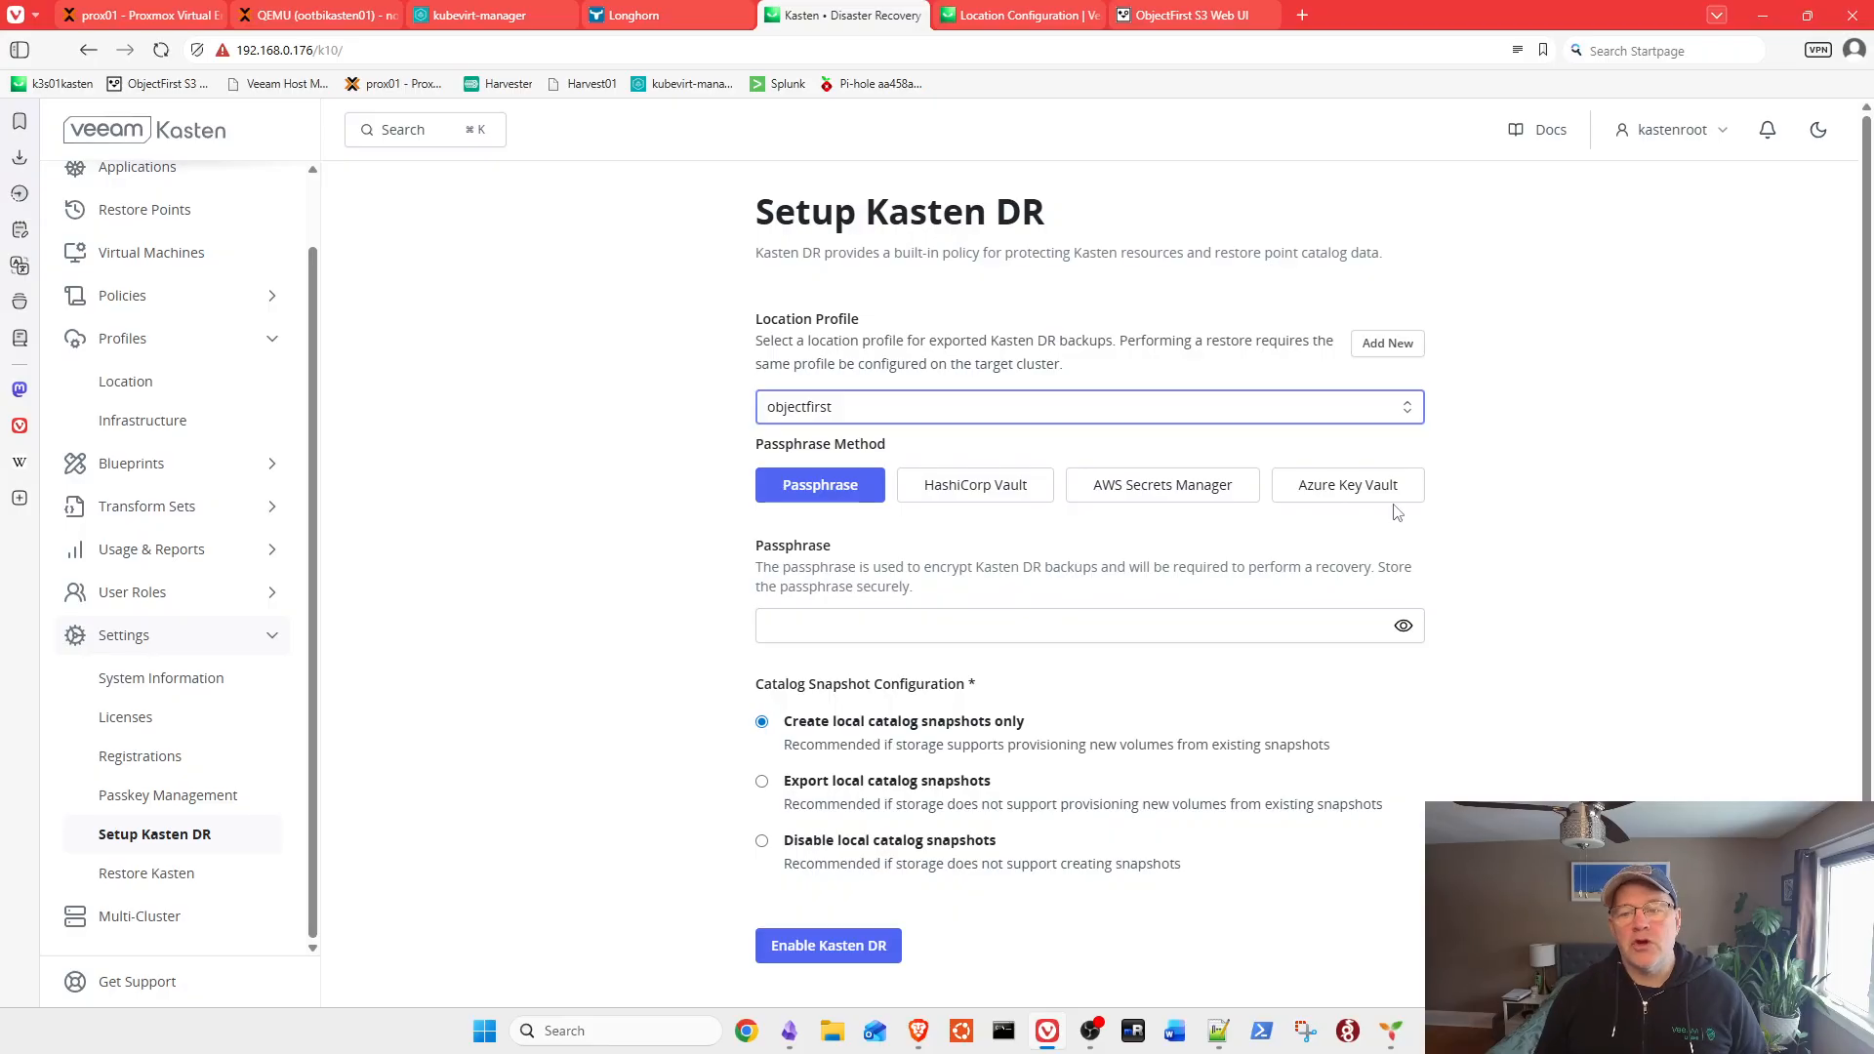
# Step: Enter the DR passphrase and enable Kasten DR with local catalog snapshots only
pyautogui.click(933, 624)
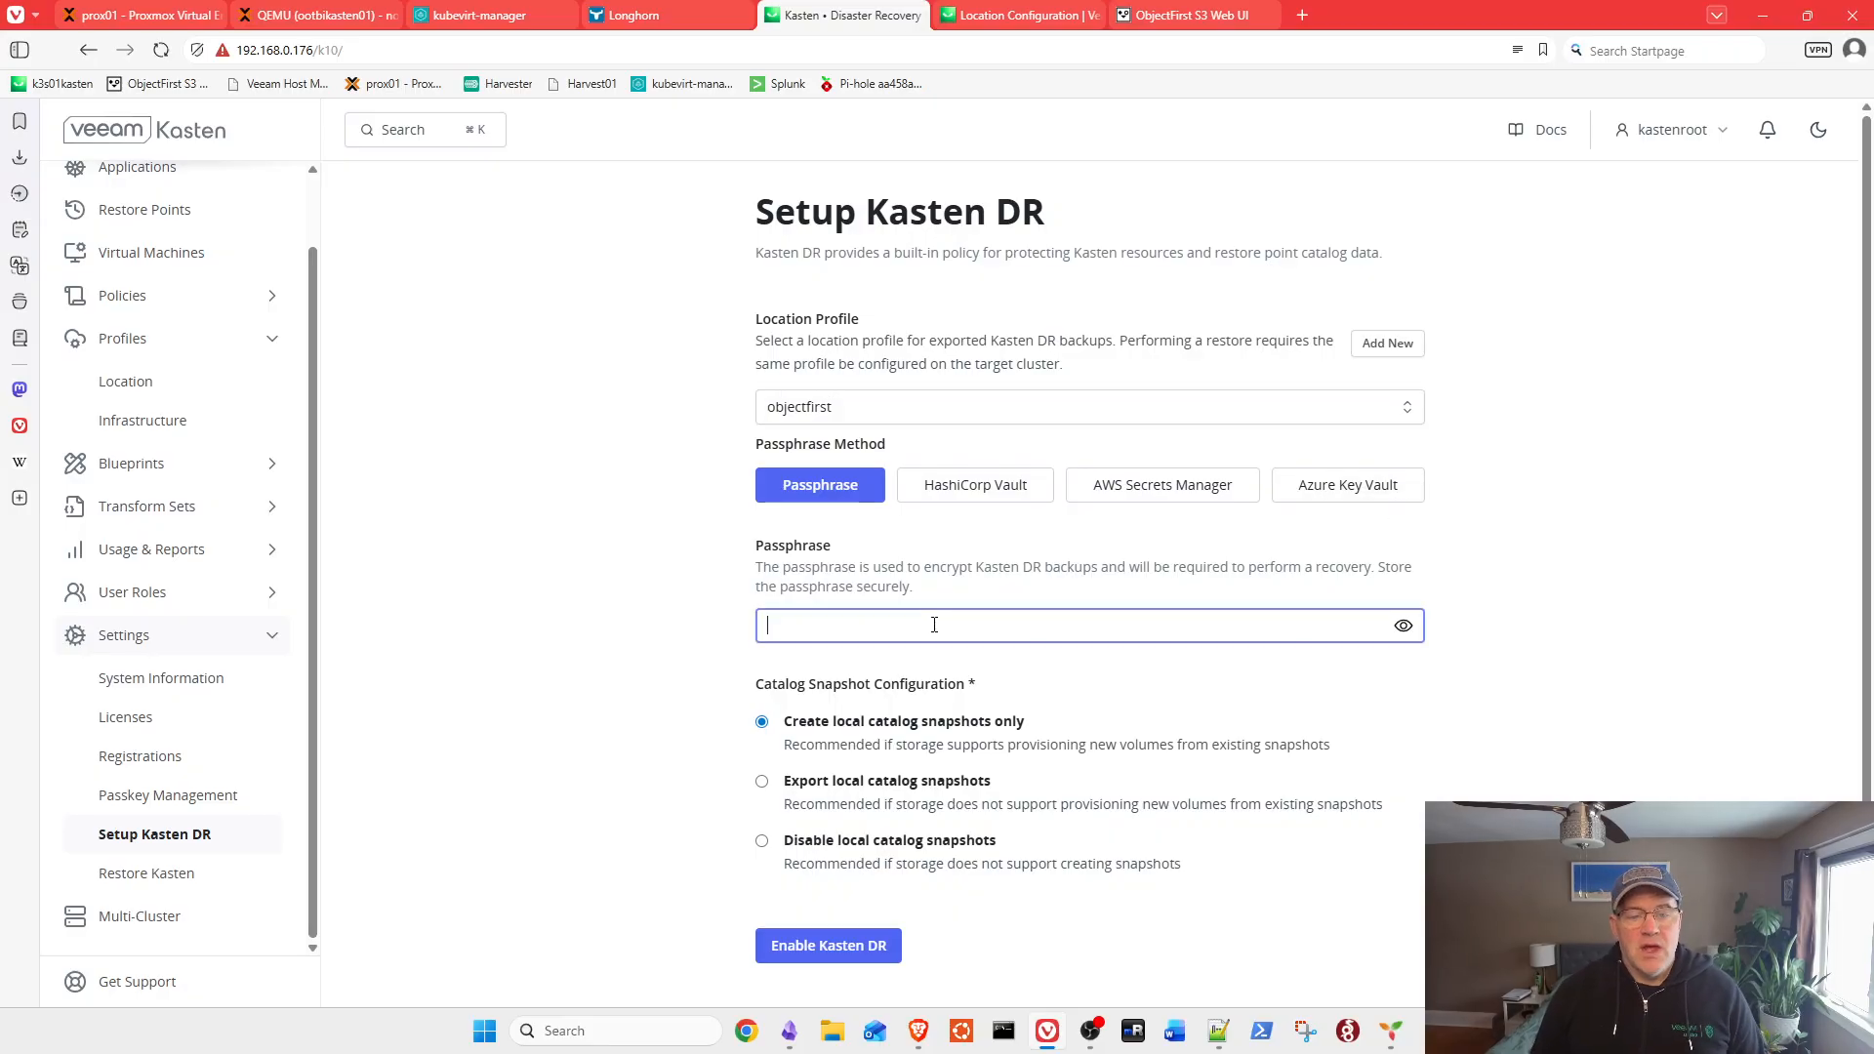
pyautogui.write('••••••')
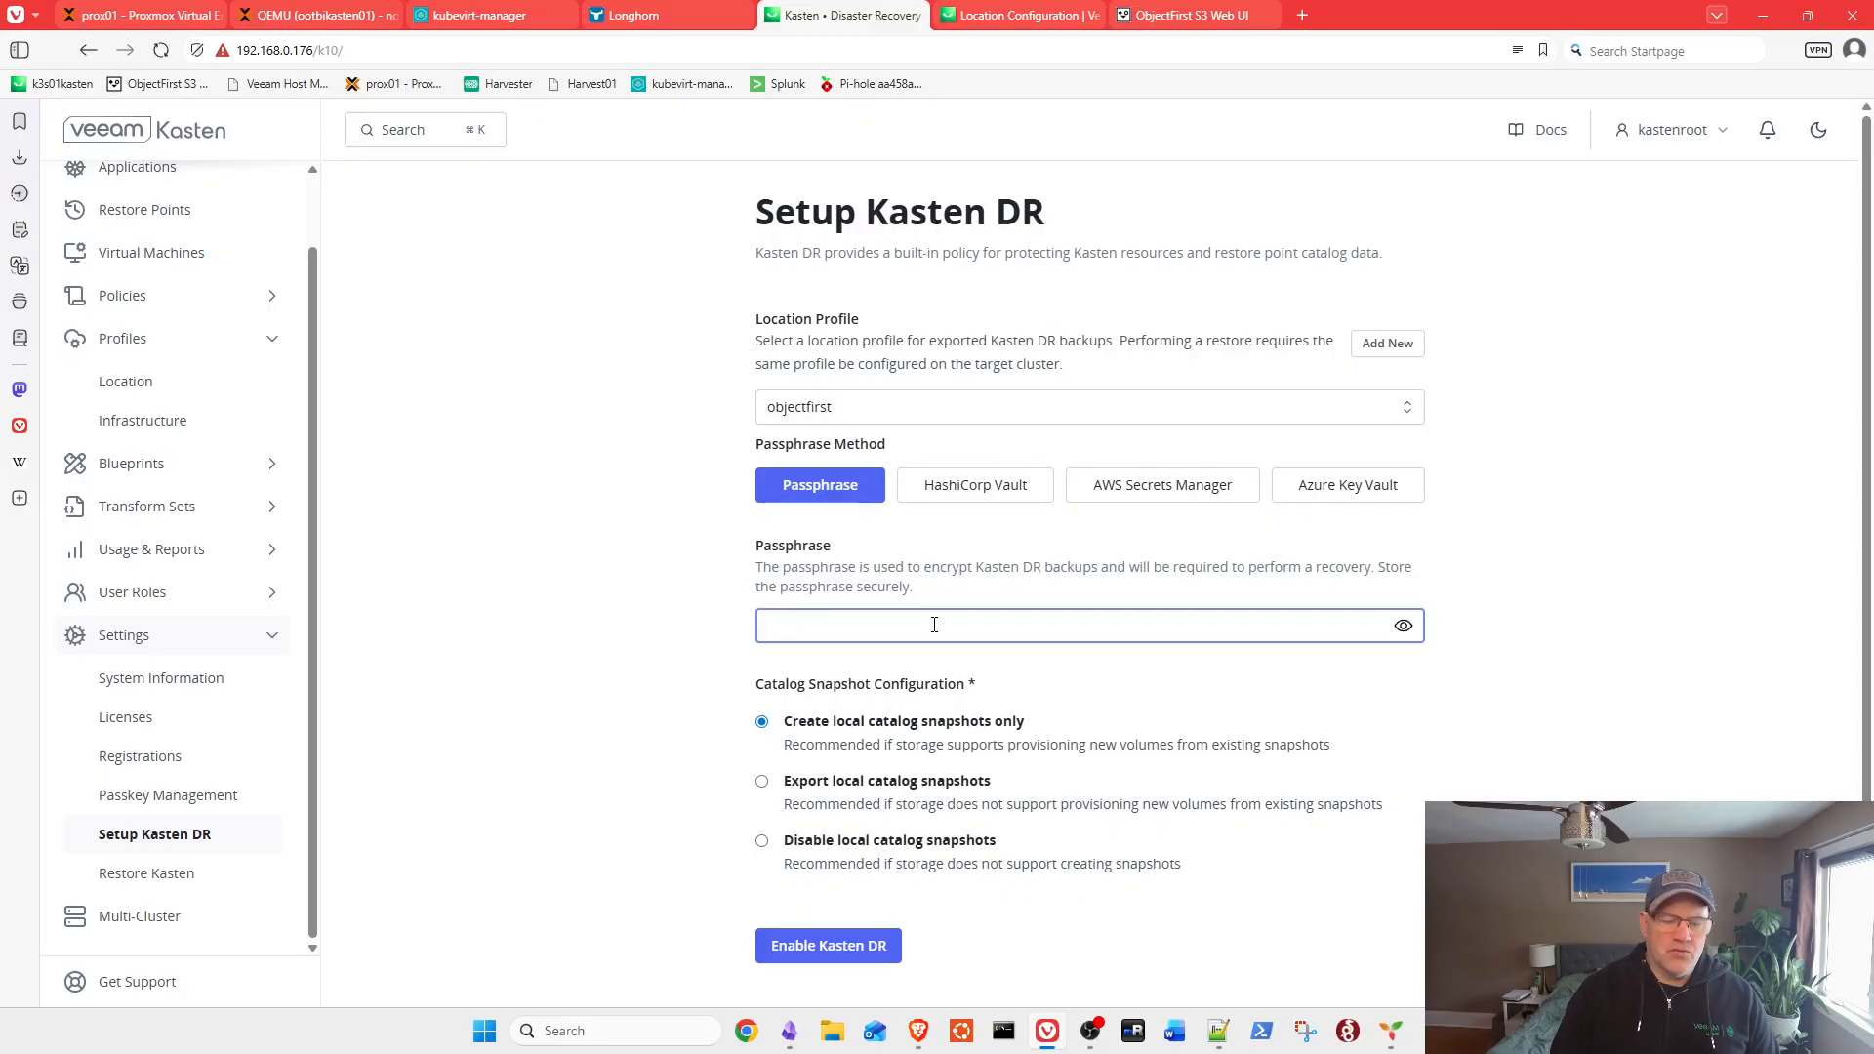
pyautogui.write('••••••••')
pyautogui.scroll(-2, 974, 548)
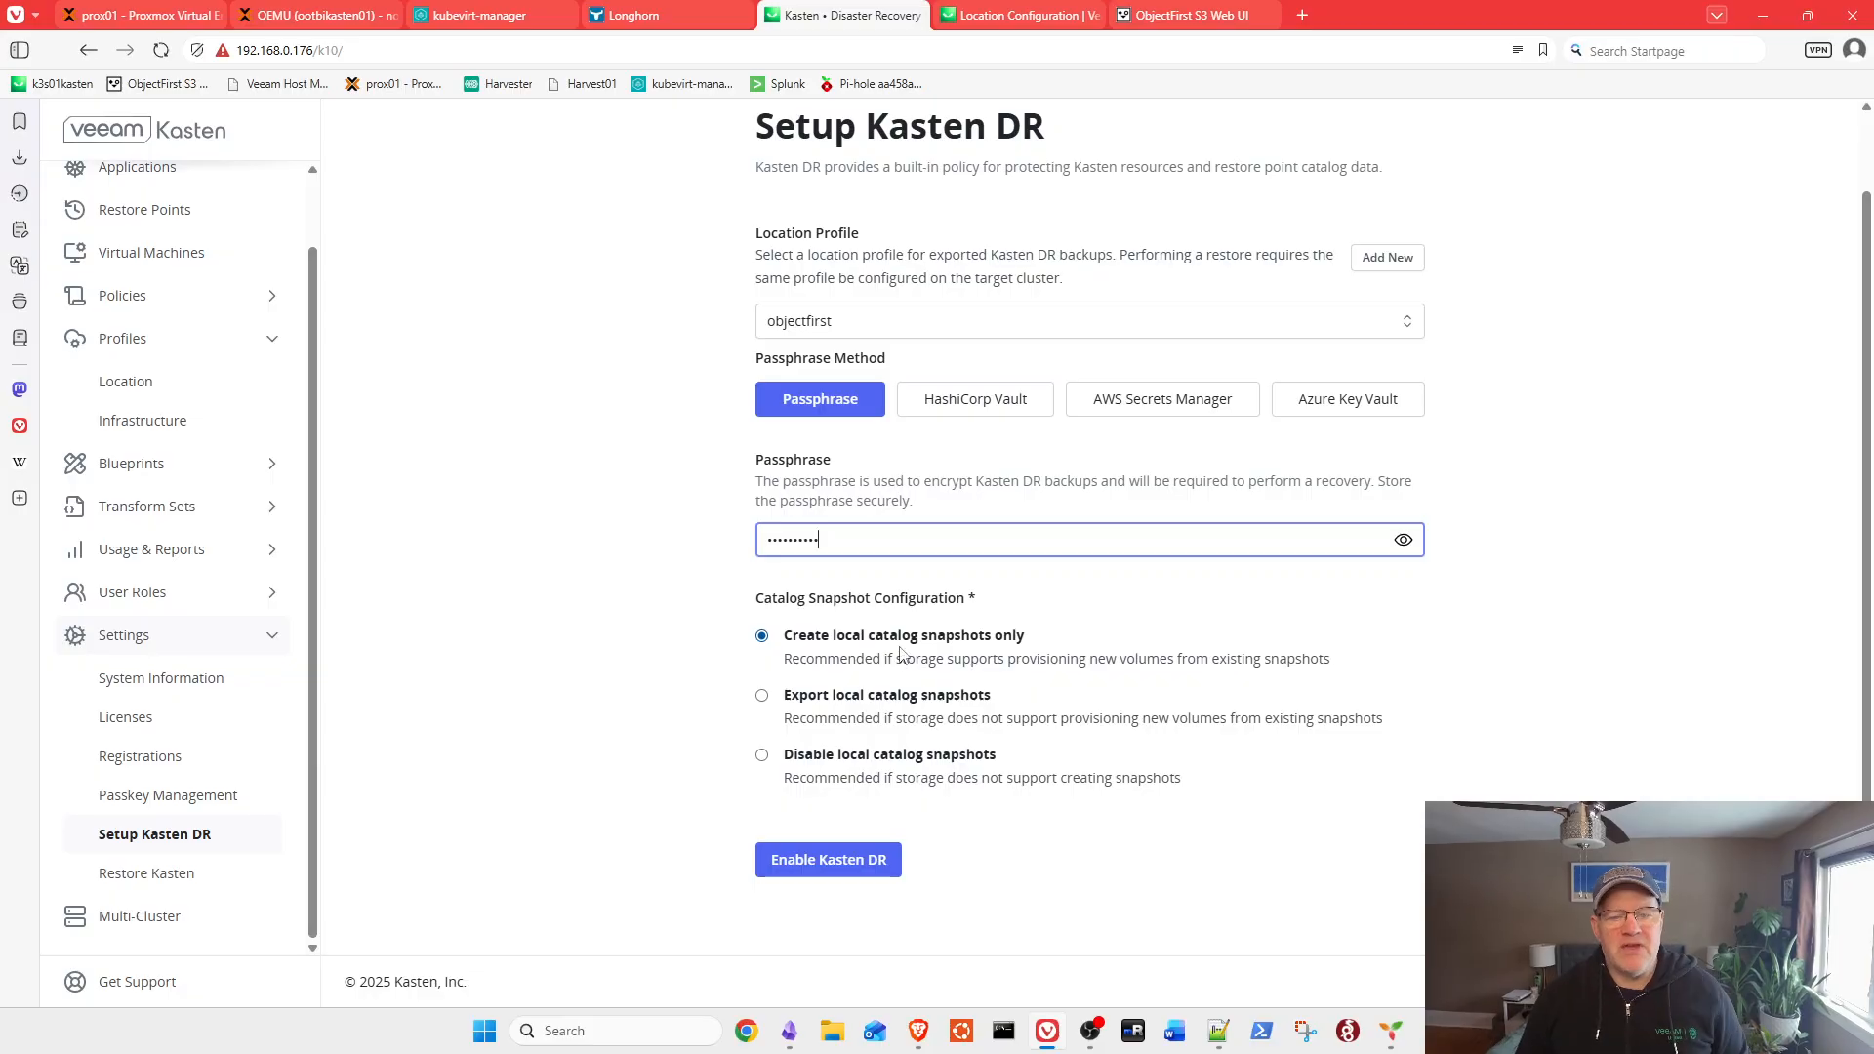
pyautogui.click(824, 863)
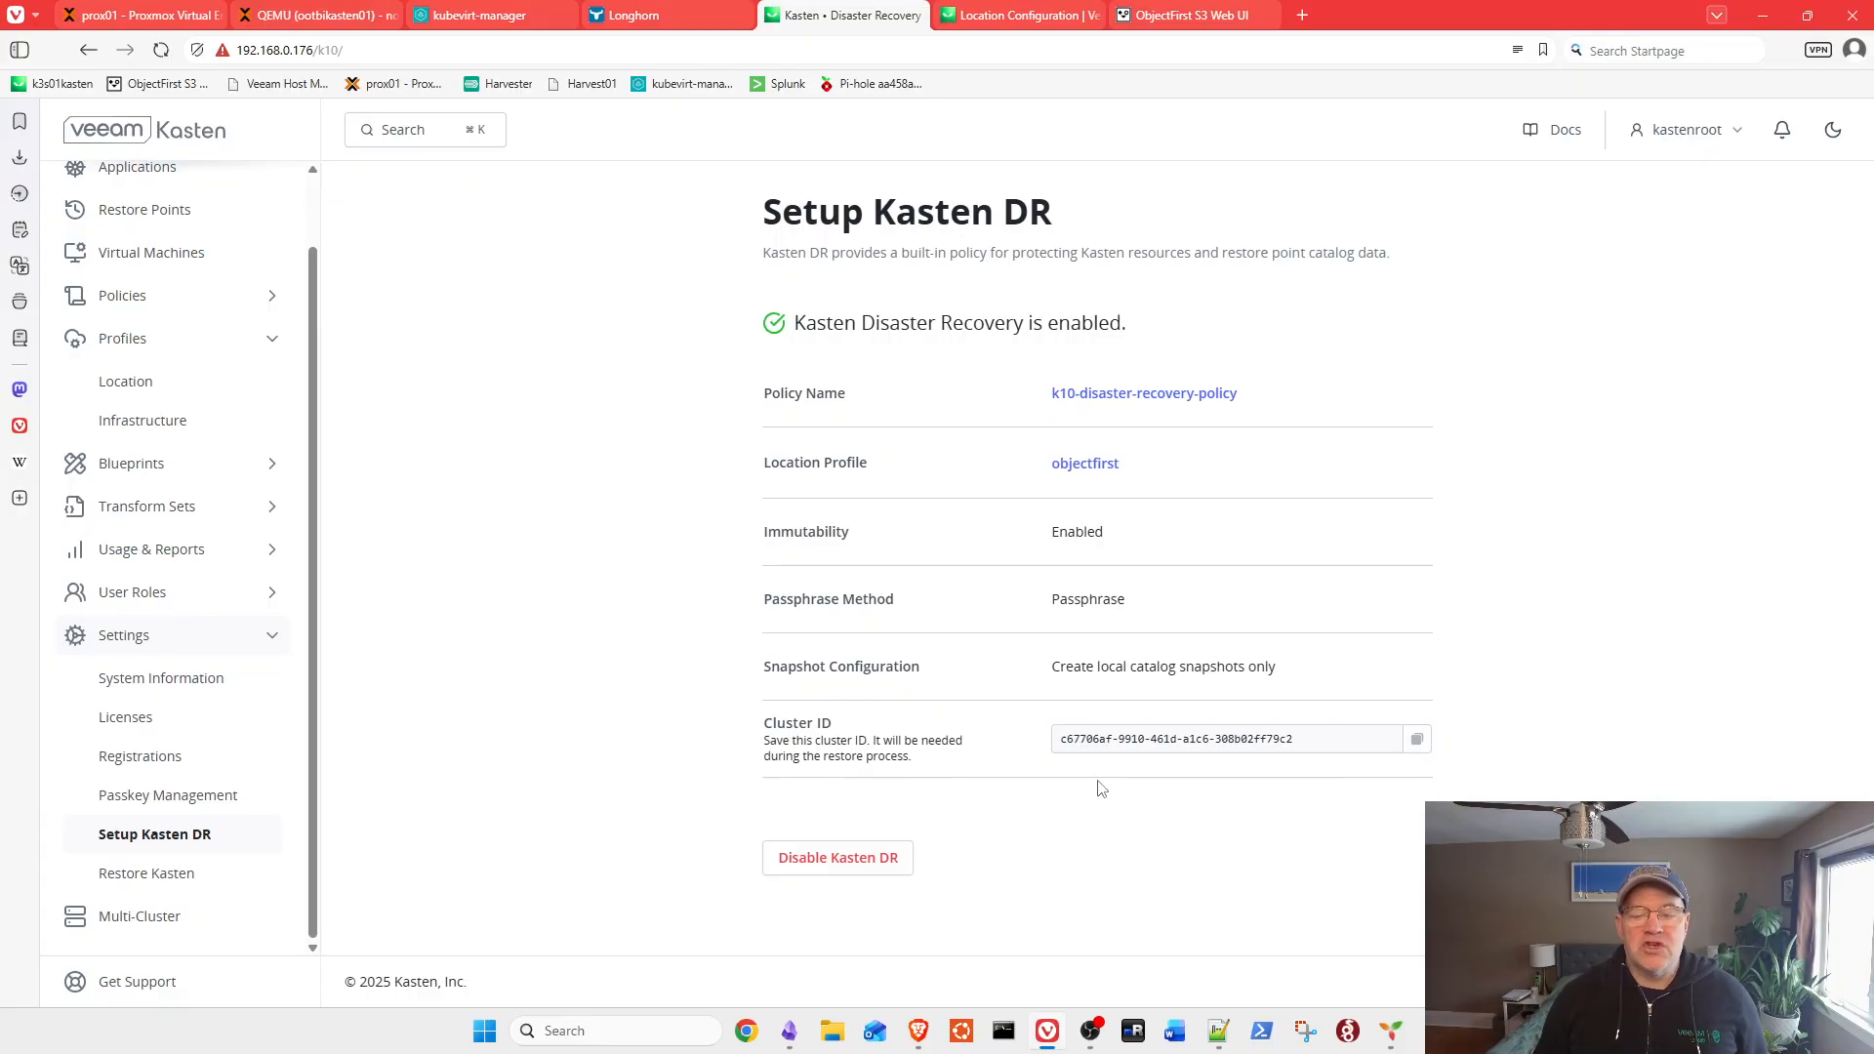
pyautogui.hotkey('alt', 'Tab')
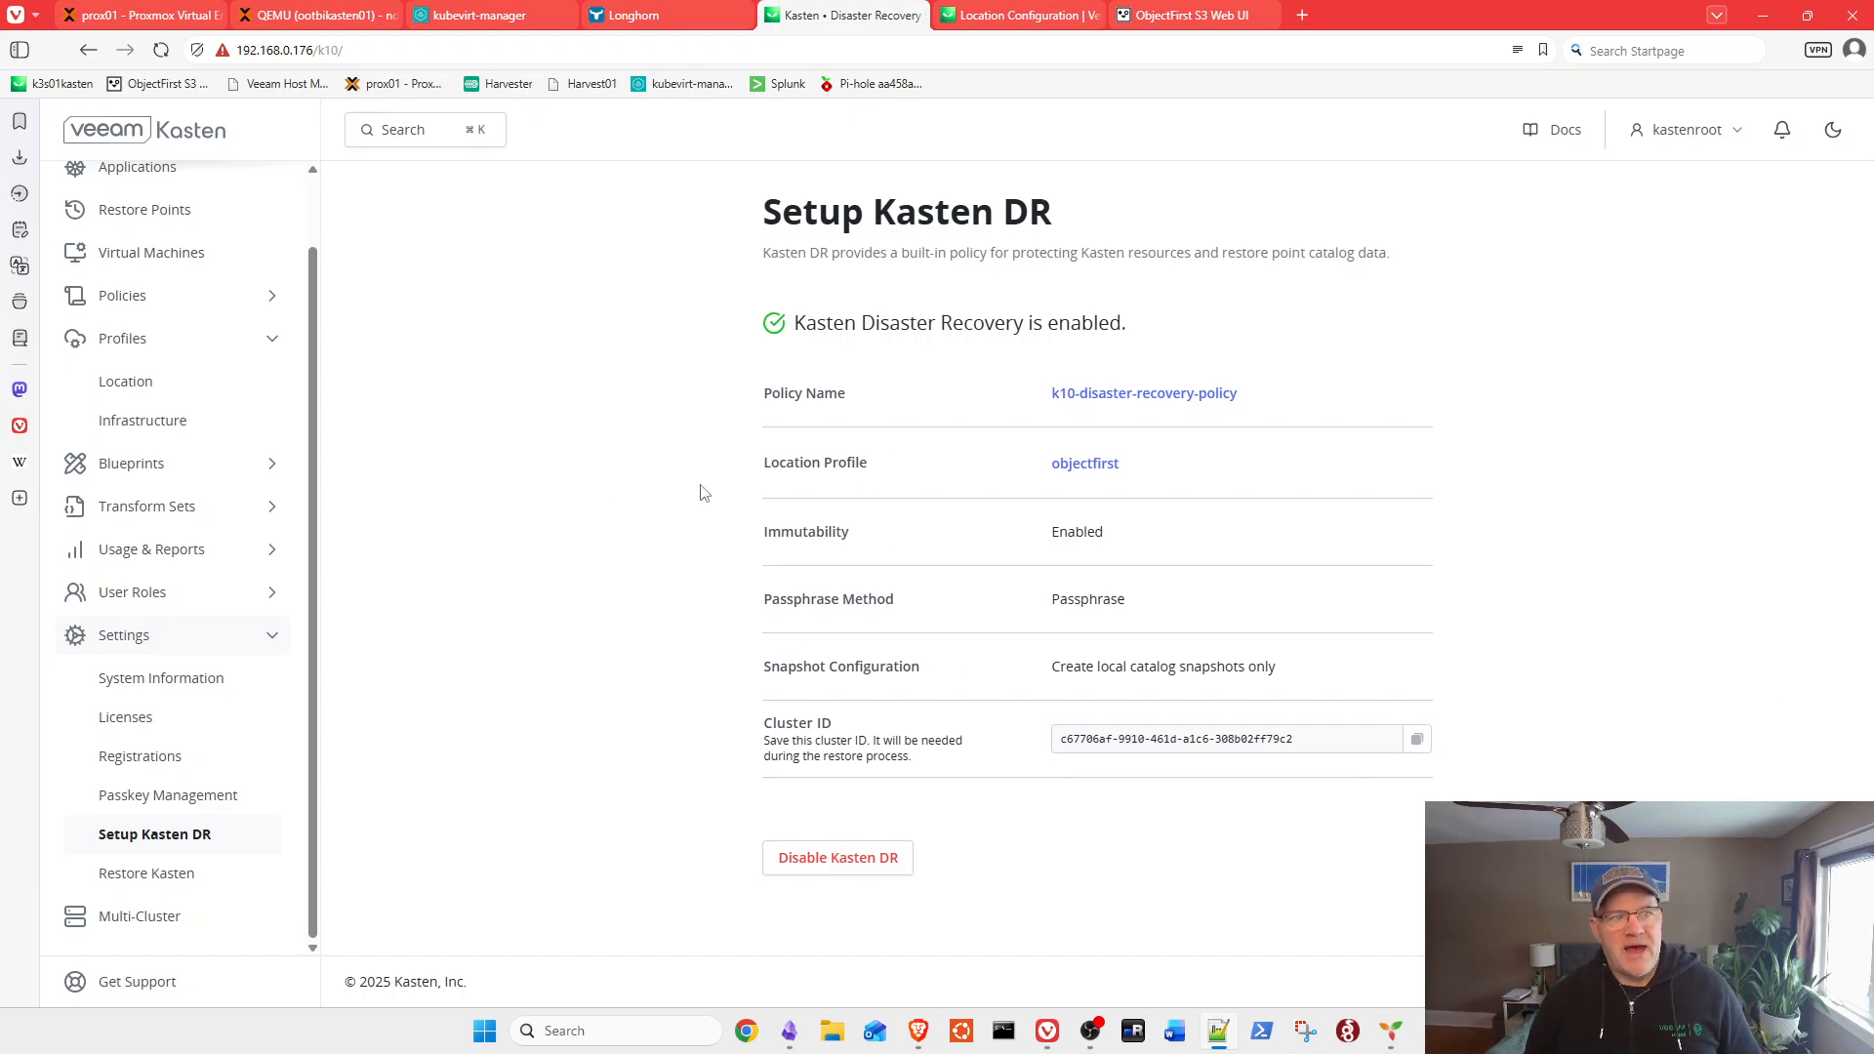
pyautogui.scroll(1, 257, 515)
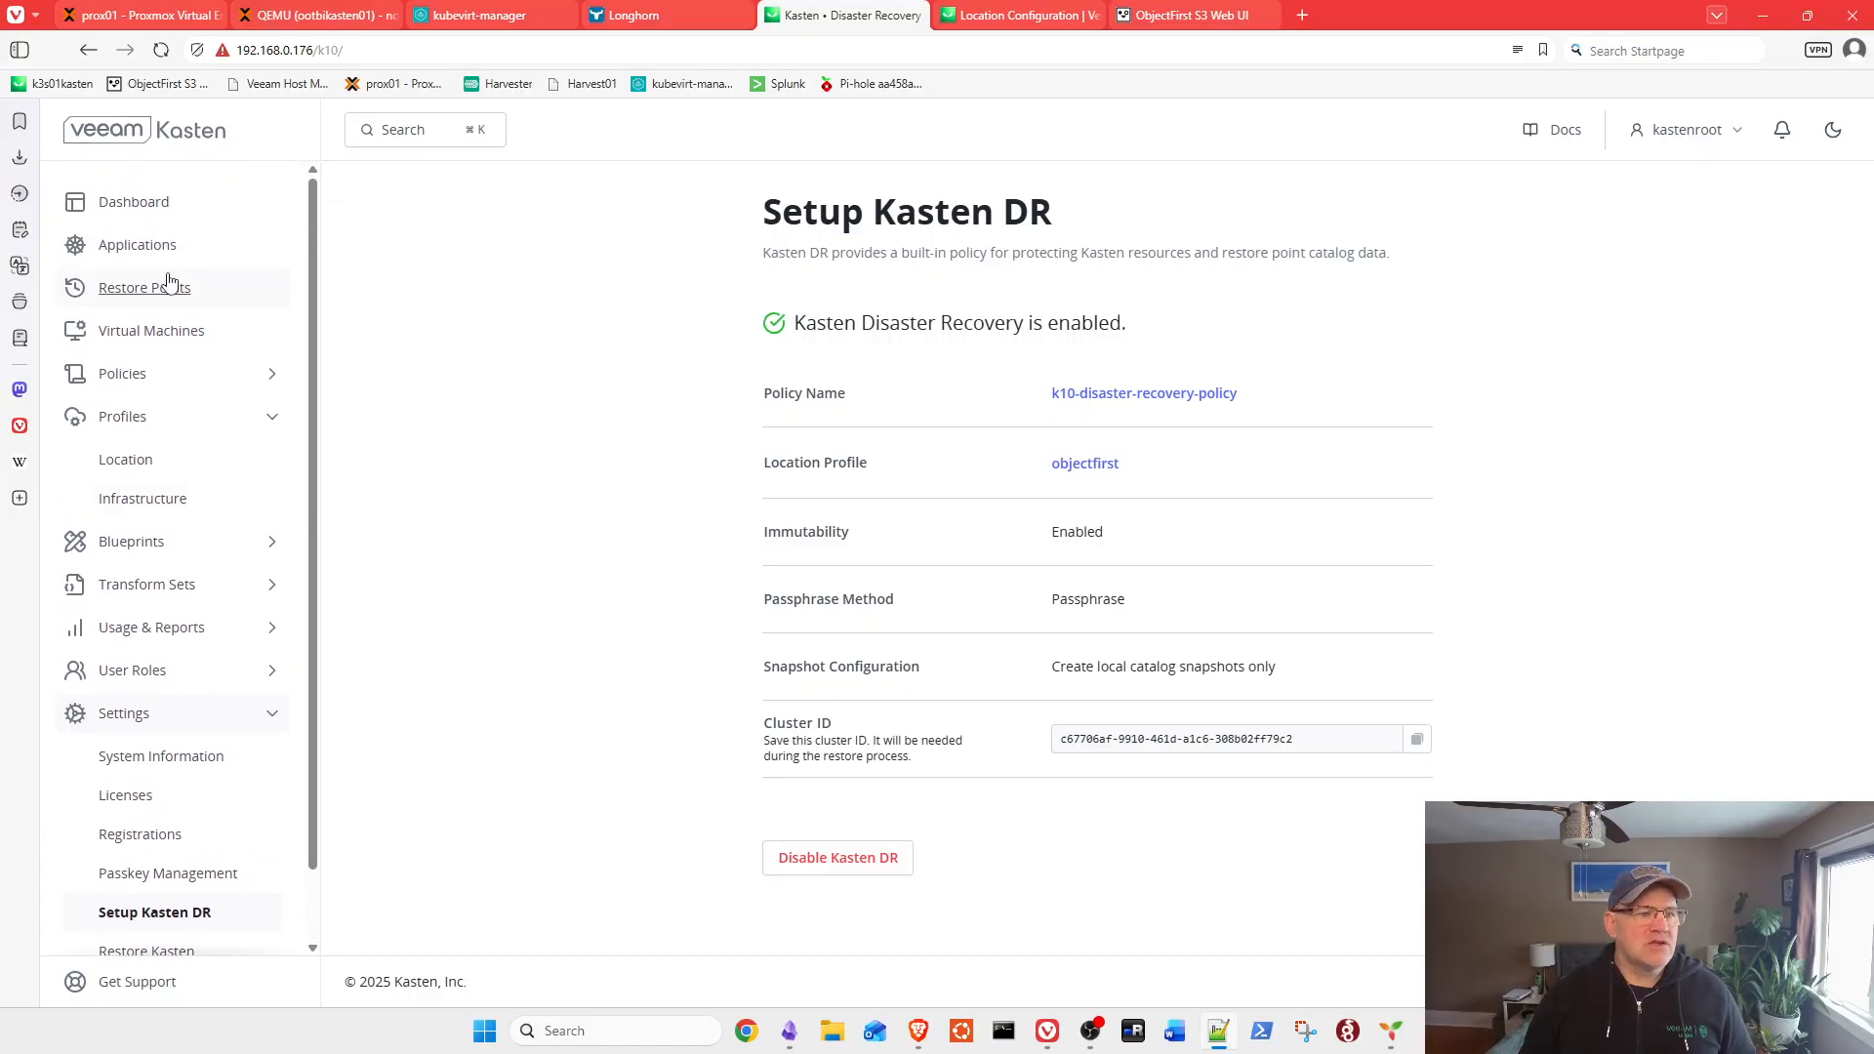
# Step: Open k10-disaster-recovery-policy for editing from the Policies list
pyautogui.click(145, 387)
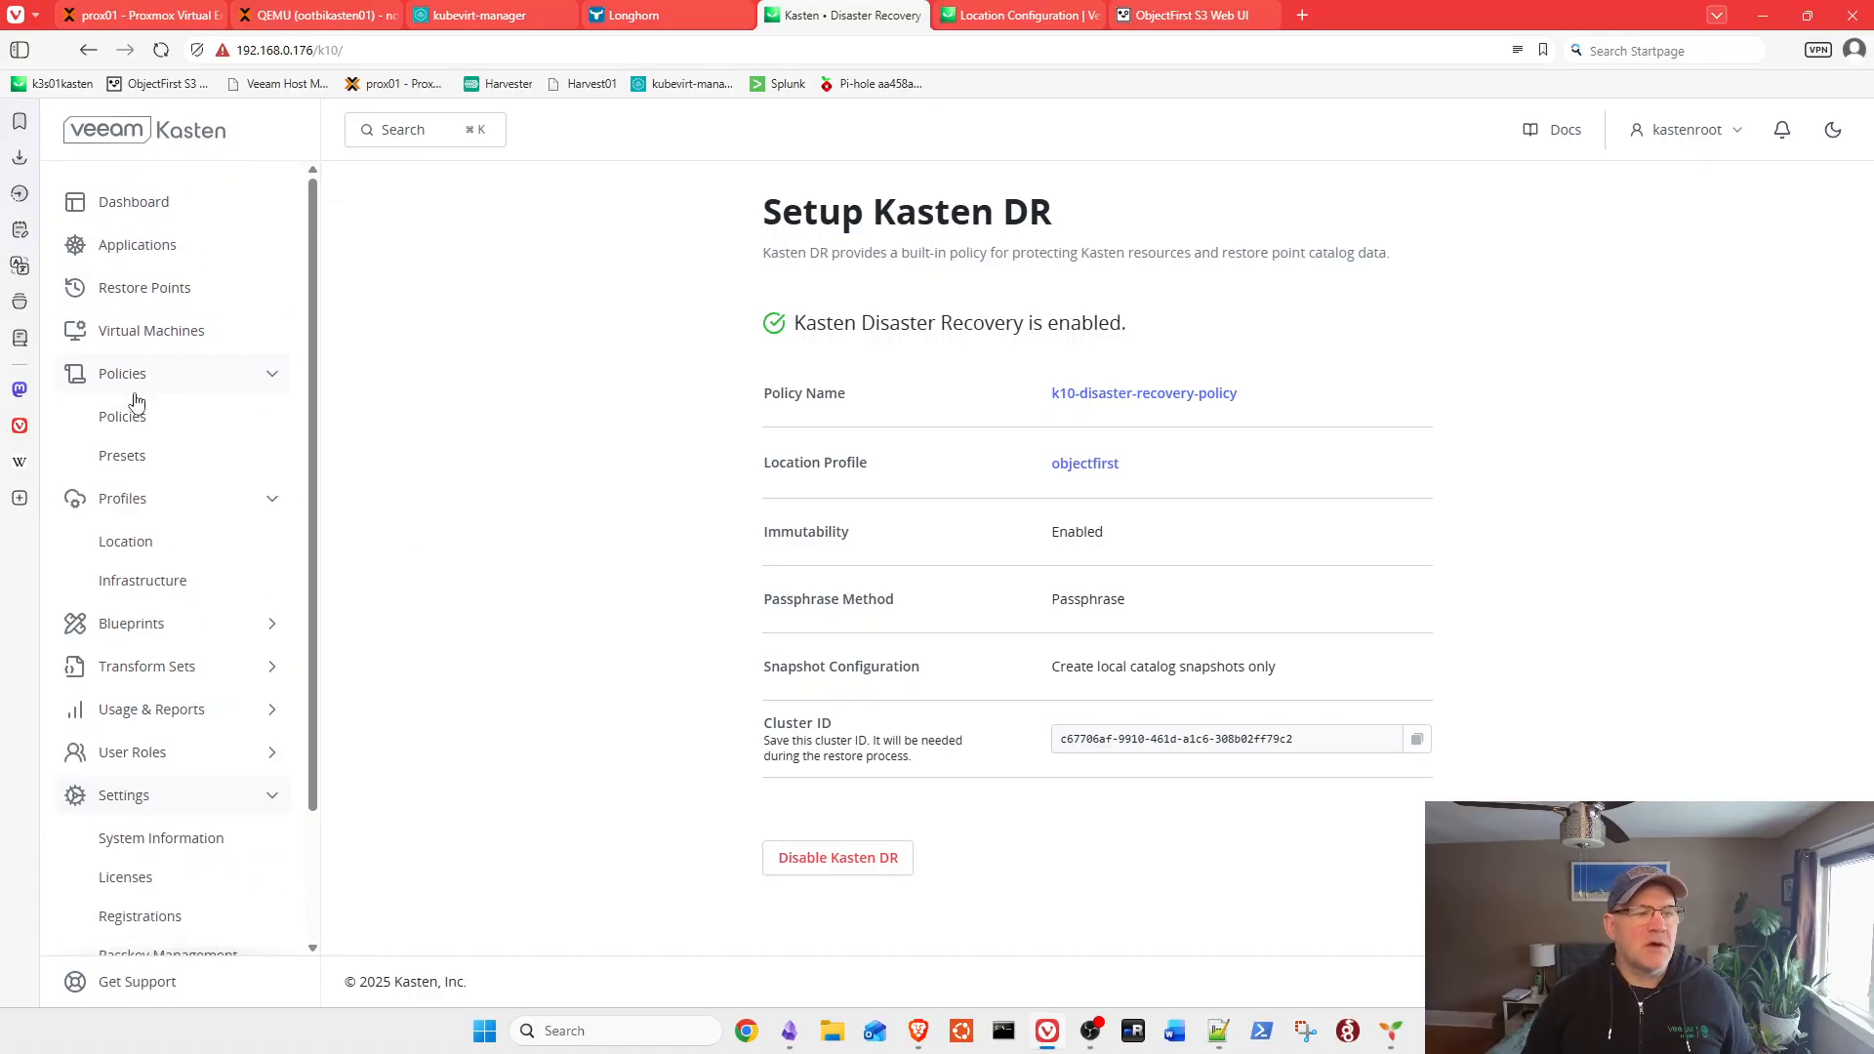
pyautogui.click(127, 420)
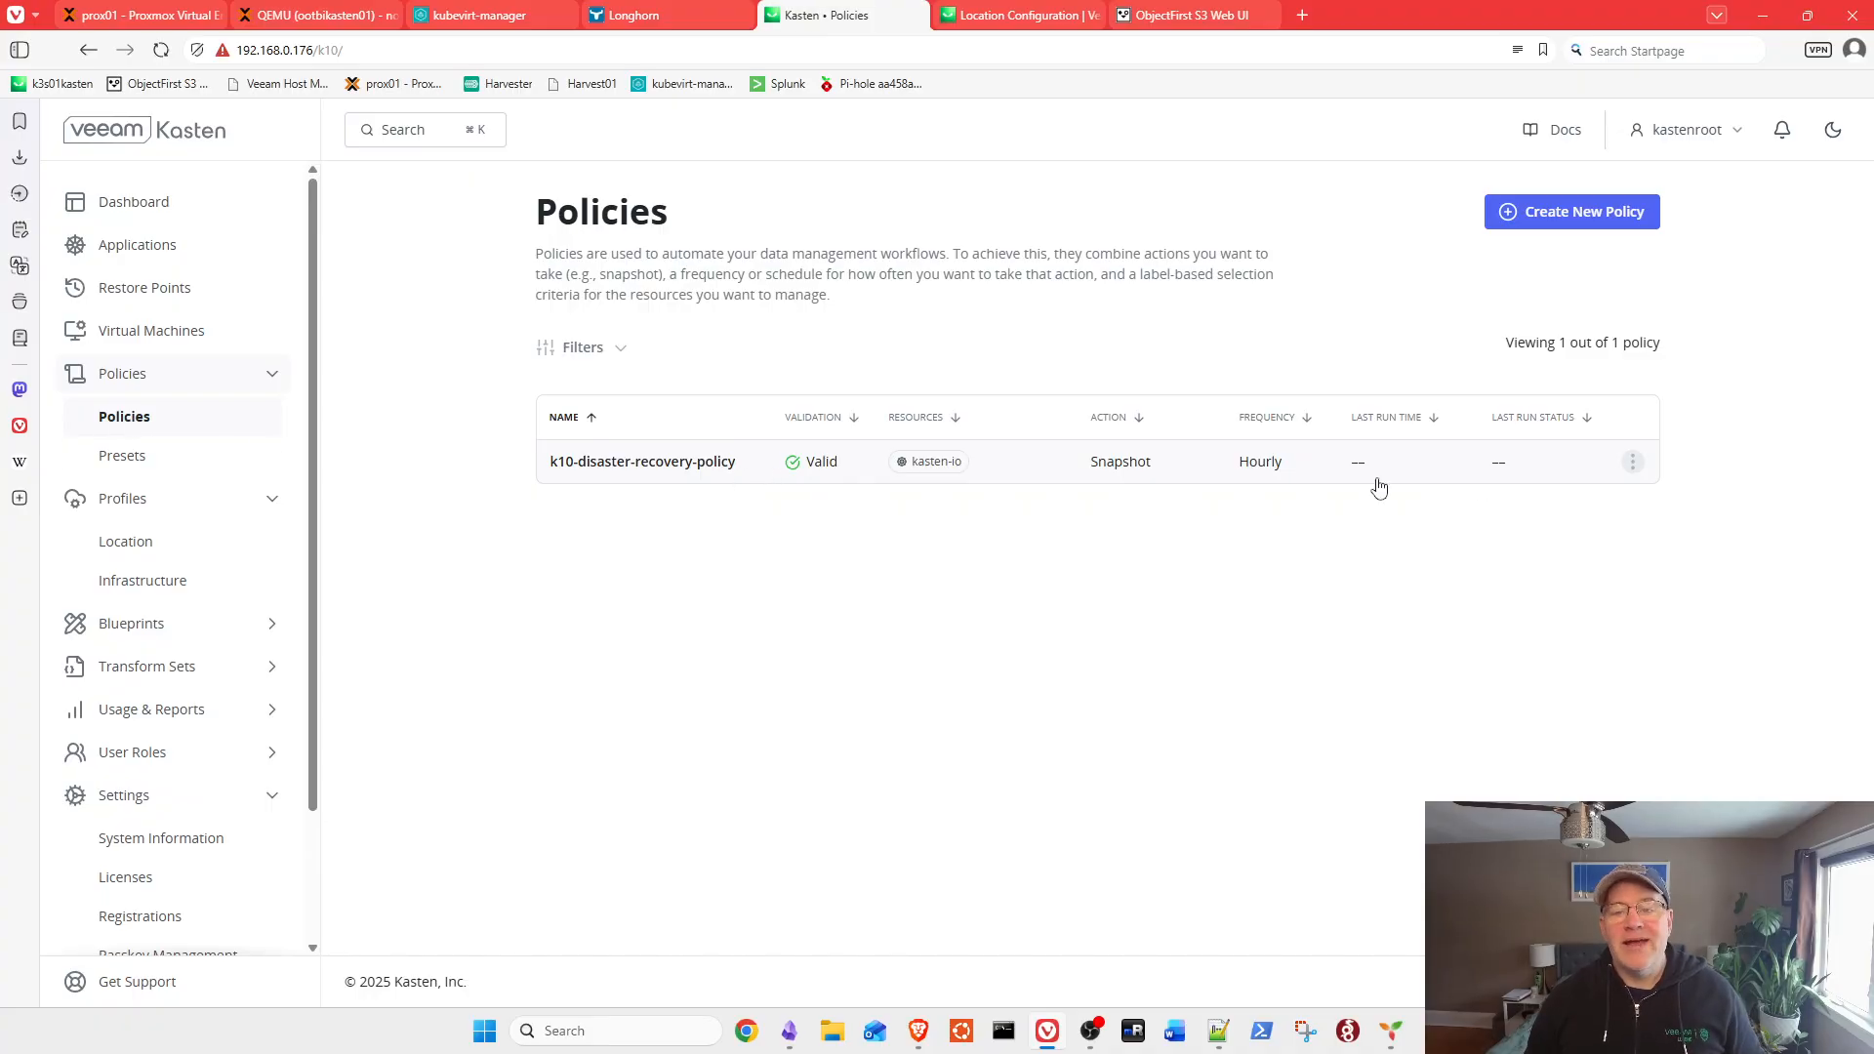
pyautogui.click(1633, 462)
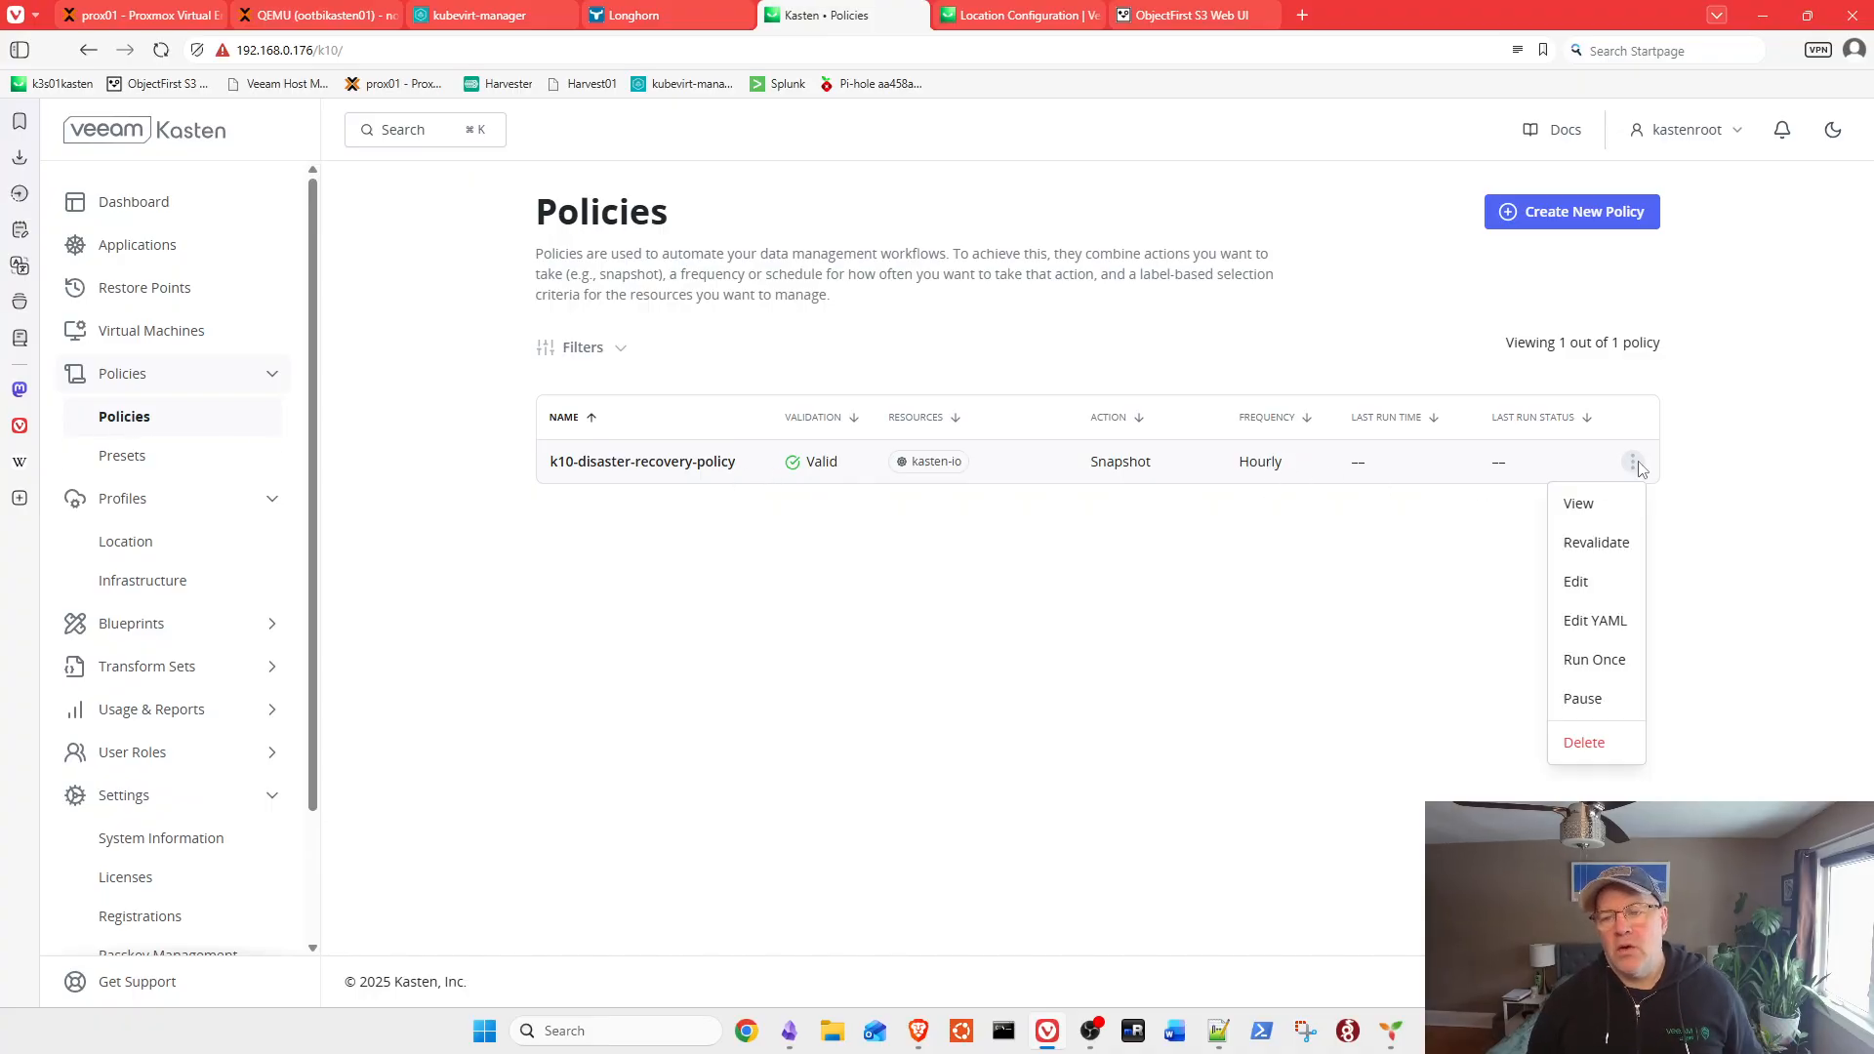
pyautogui.click(1589, 580)
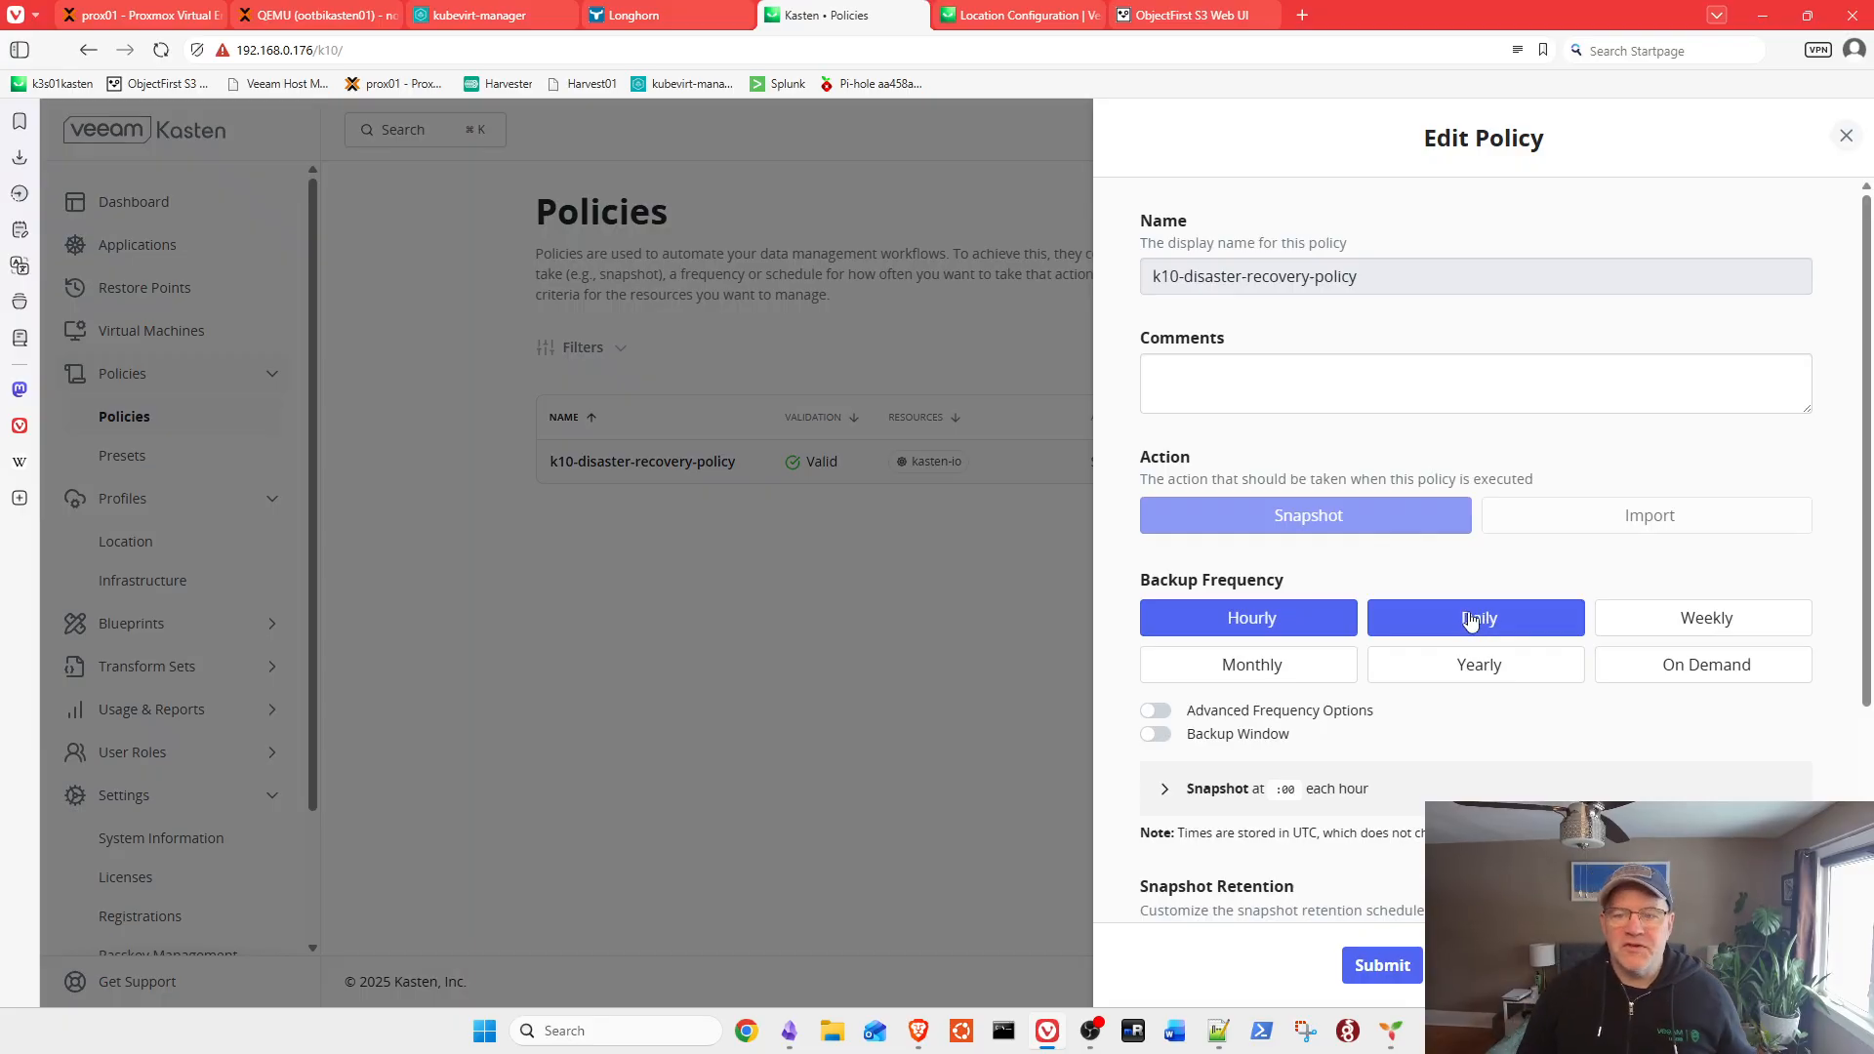
# Step: Make the policy daily with weekly, monthly and yearly snapshots set to 0, and save
pyautogui.click(1471, 616)
pyautogui.scroll(-3, 1488, 600)
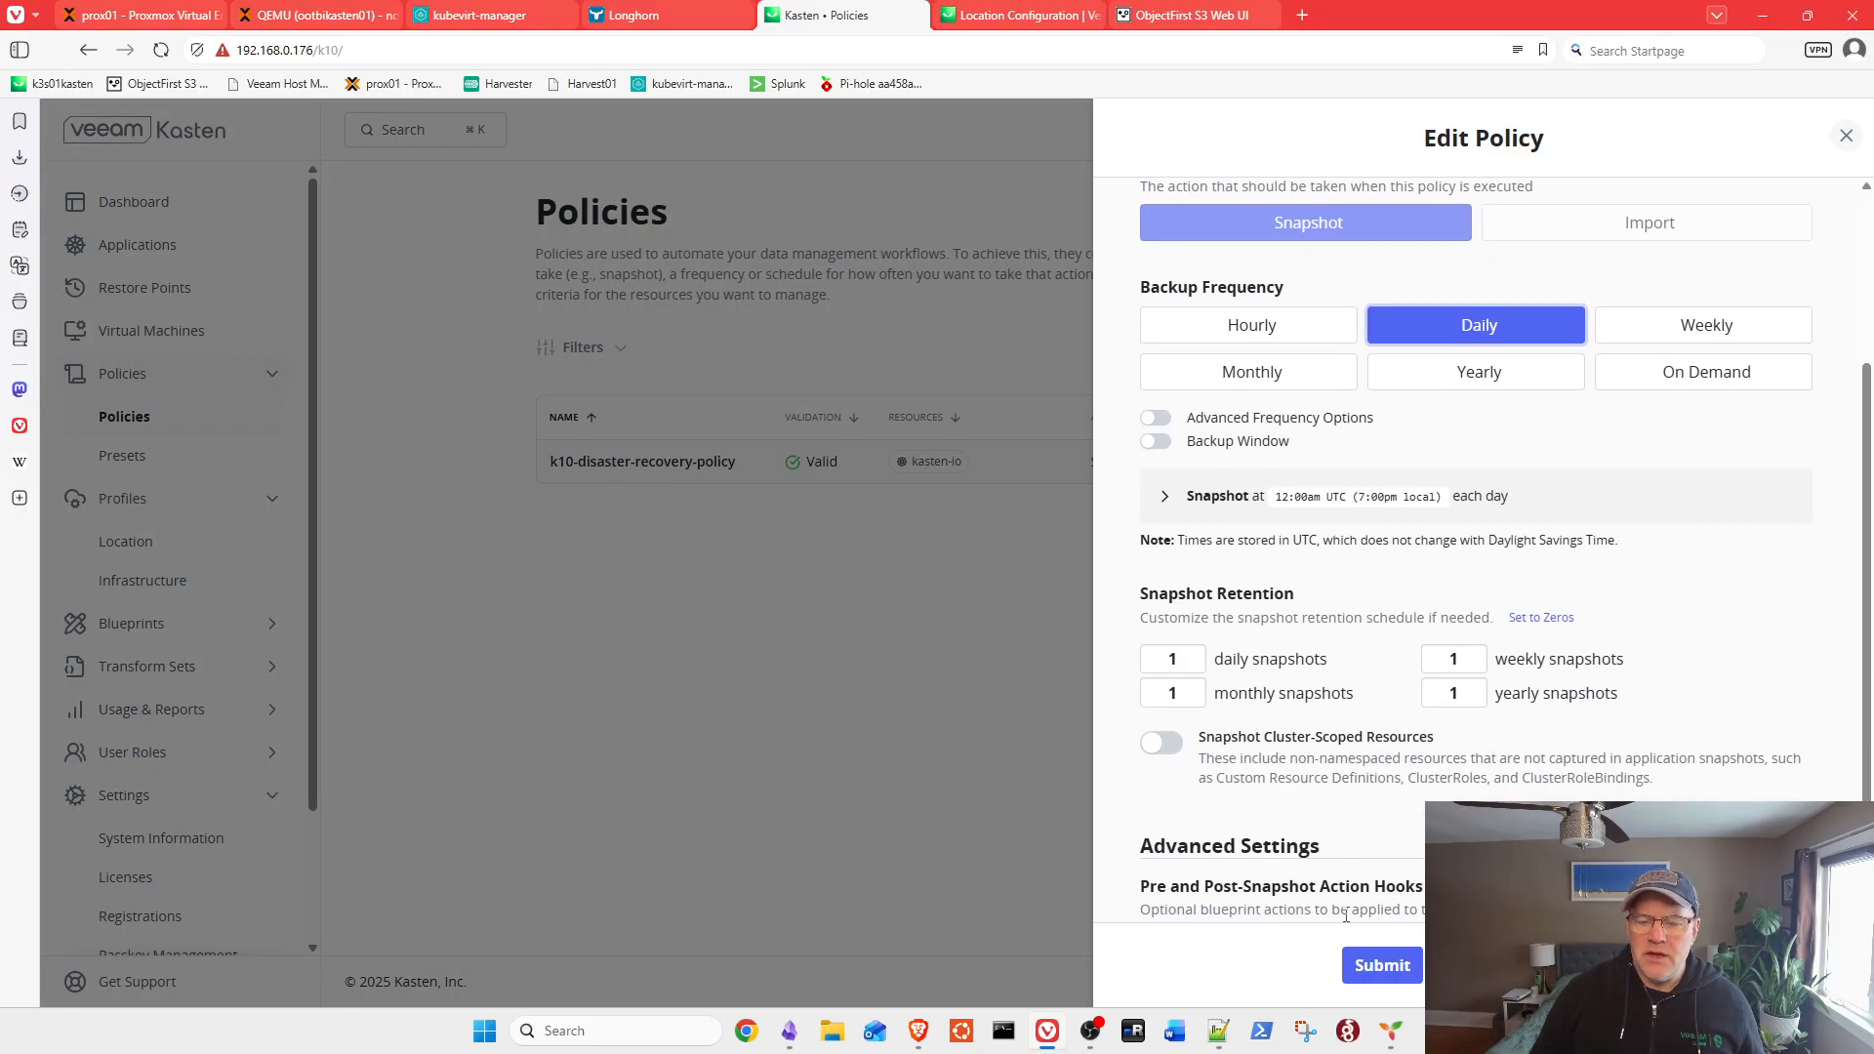
pyautogui.click(1455, 693)
pyautogui.click(1471, 699)
pyautogui.click(1471, 666)
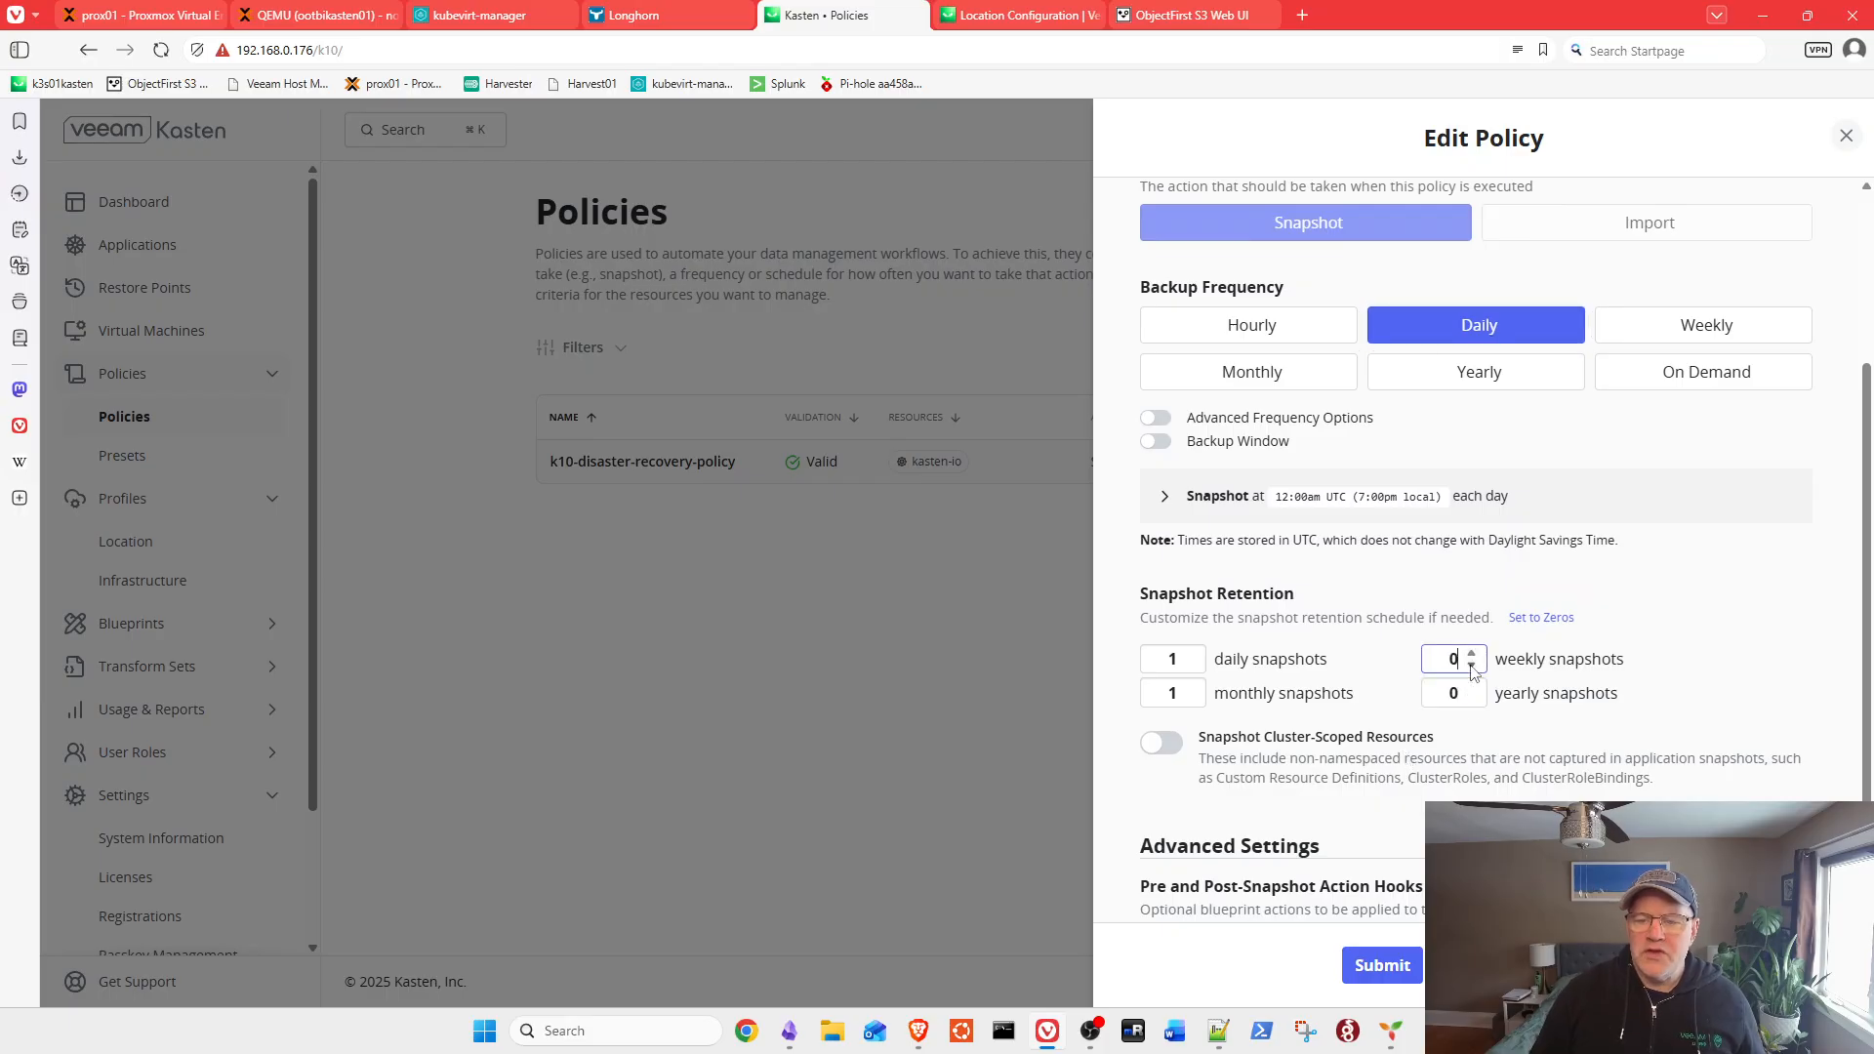
pyautogui.click(1191, 700)
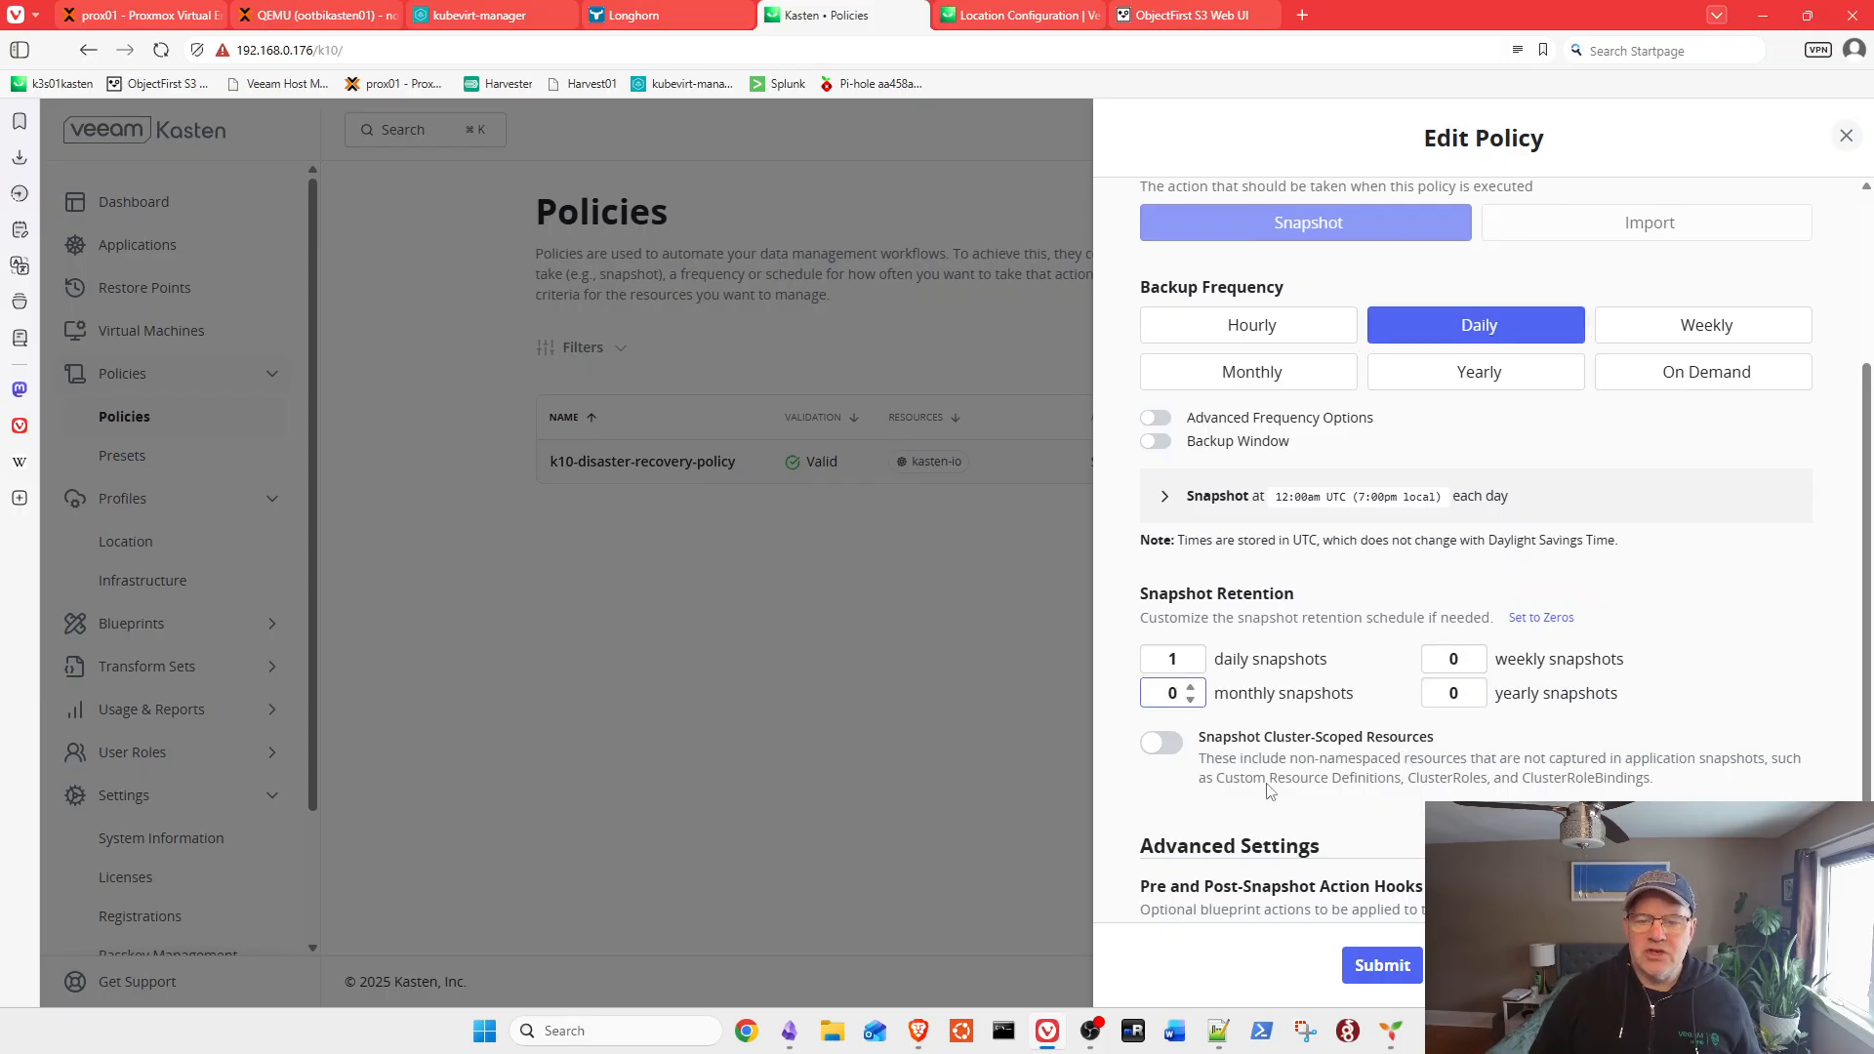
pyautogui.click(1390, 966)
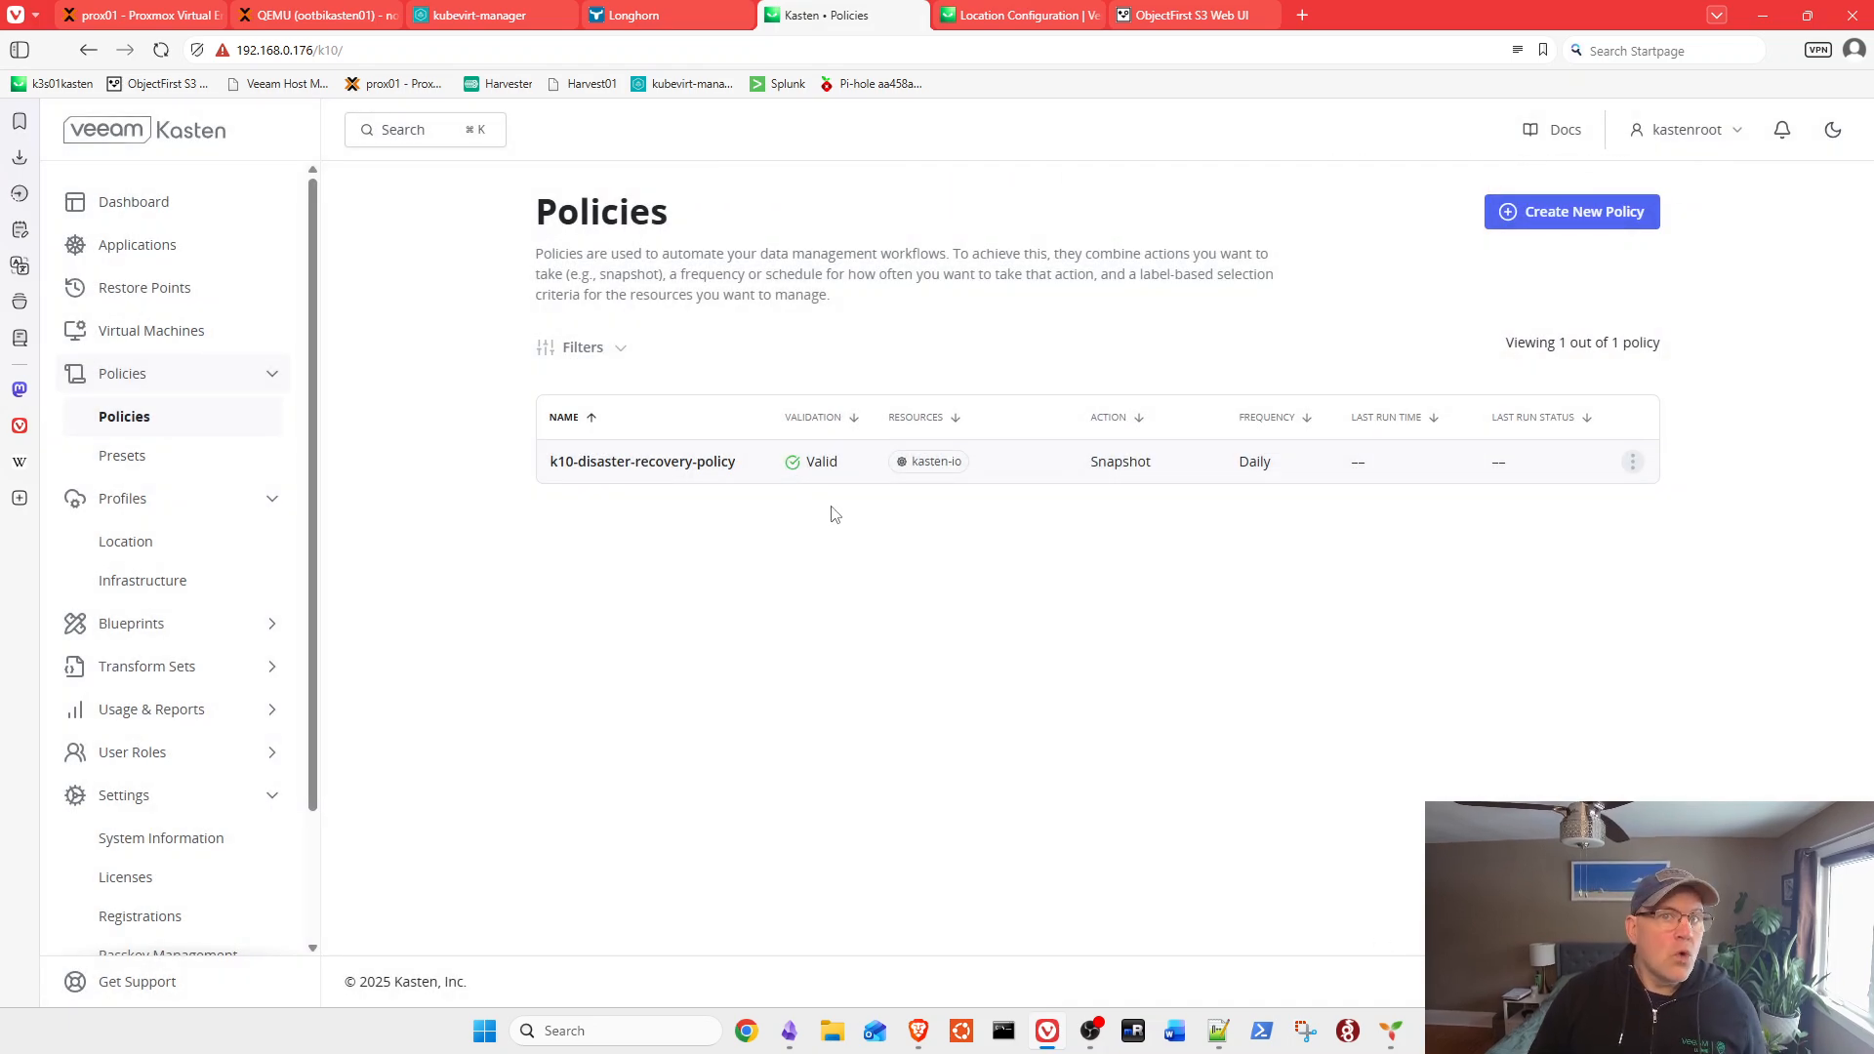
# Step: Go to the dashboard showing 6 applications and 1 policy
pyautogui.click(126, 212)
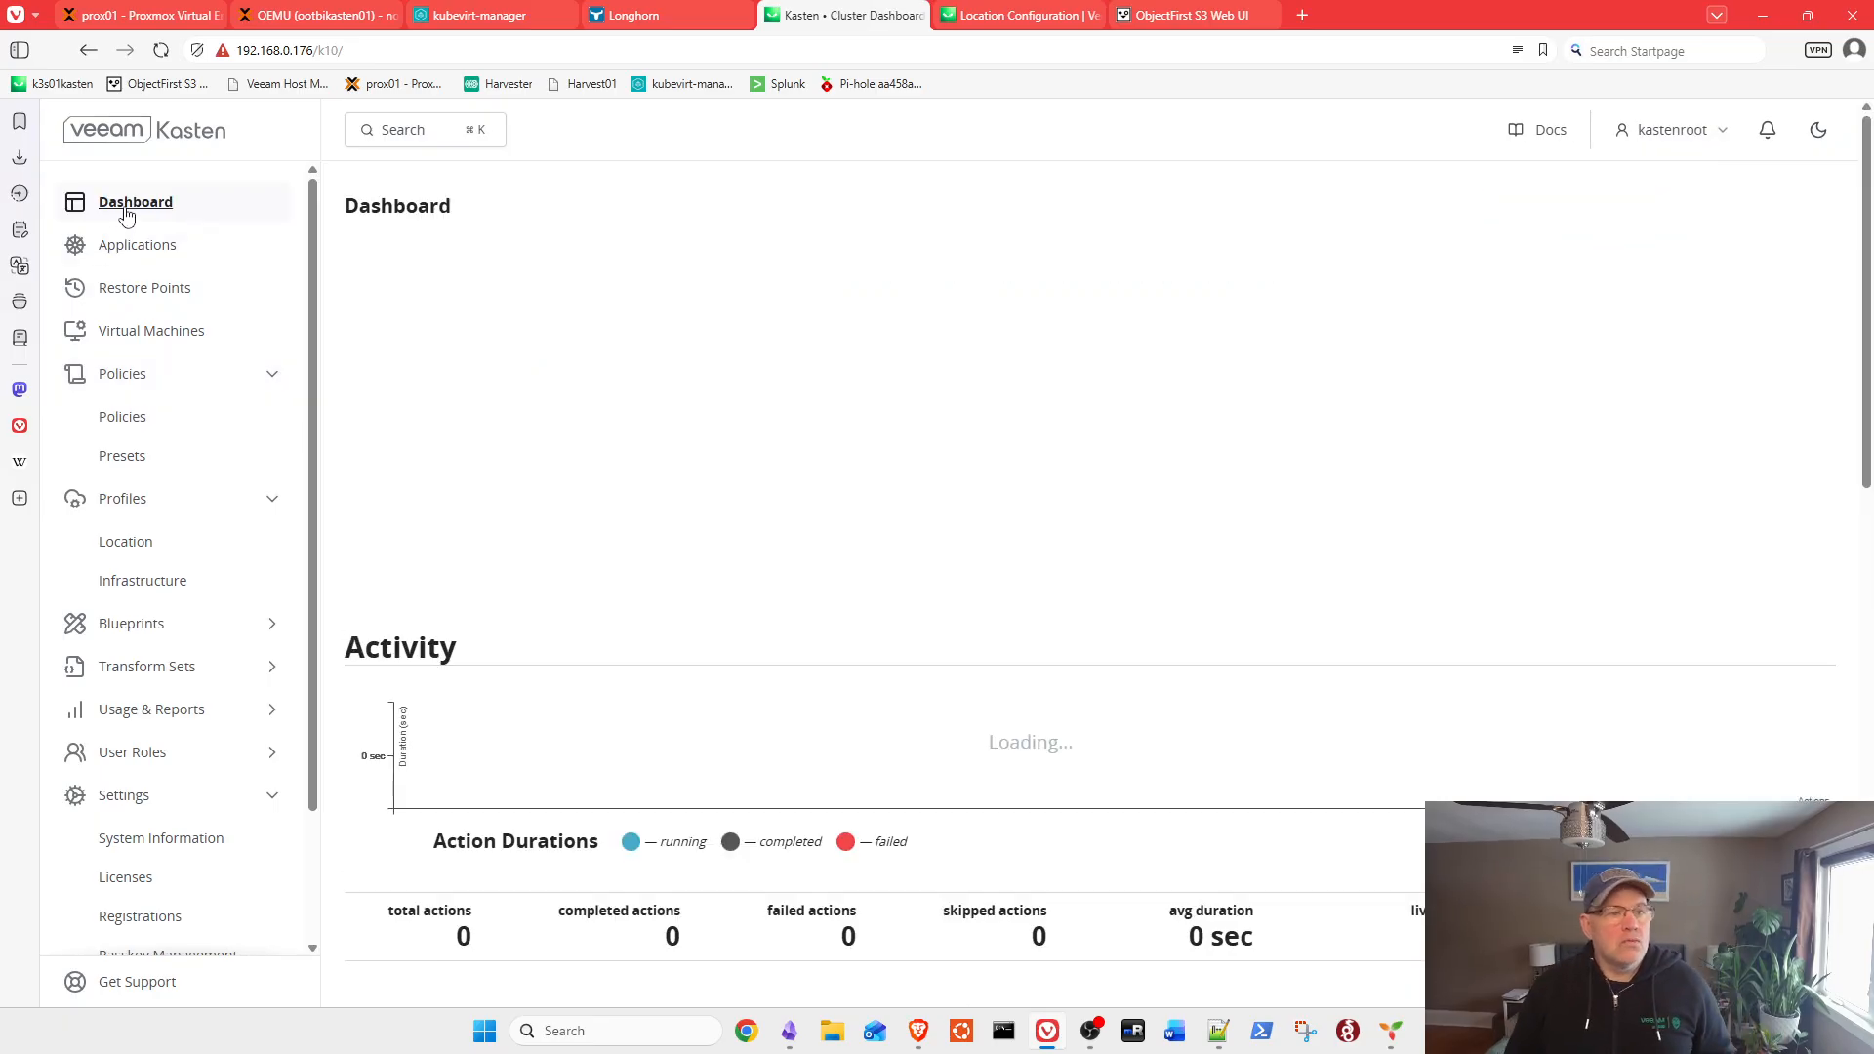
pyautogui.scroll(-3, 1079, 548)
pyautogui.scroll(3, 770, 628)
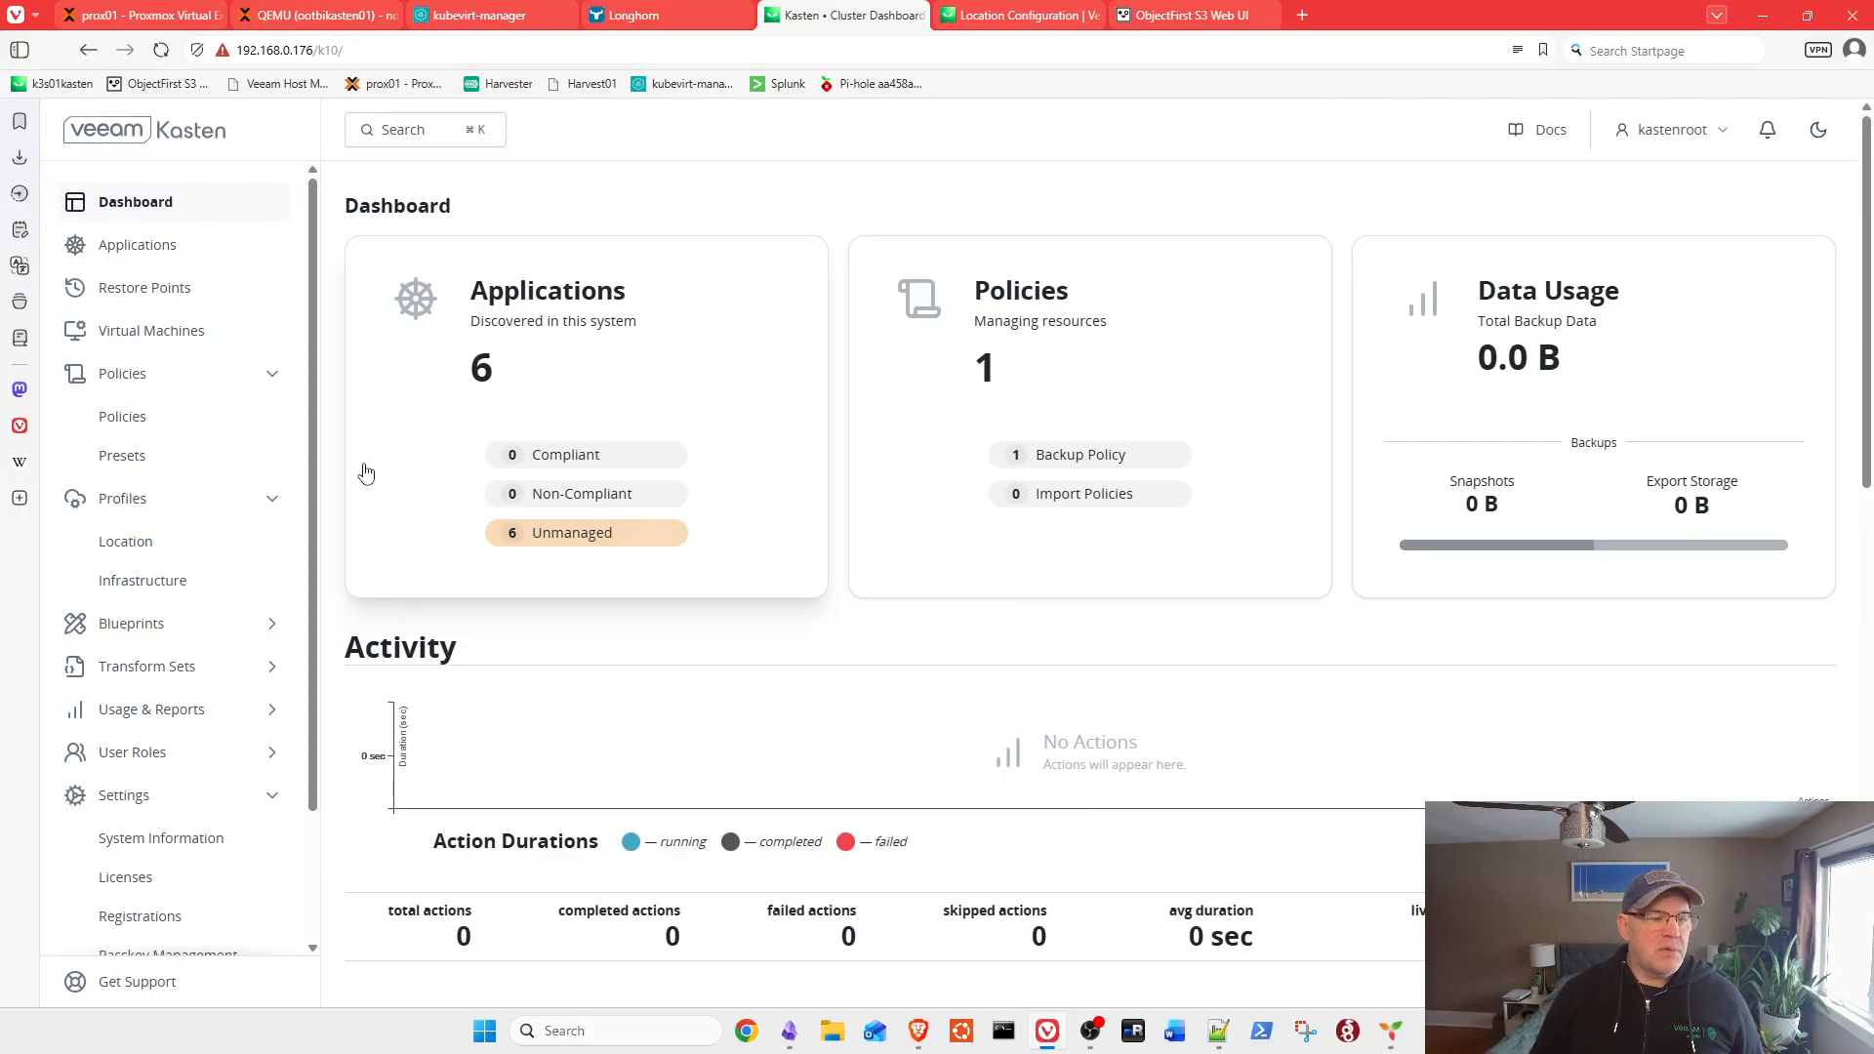
# Step: Choose Run Once for k10-disaster-recovery-policy from the Policies list
pyautogui.click(123, 422)
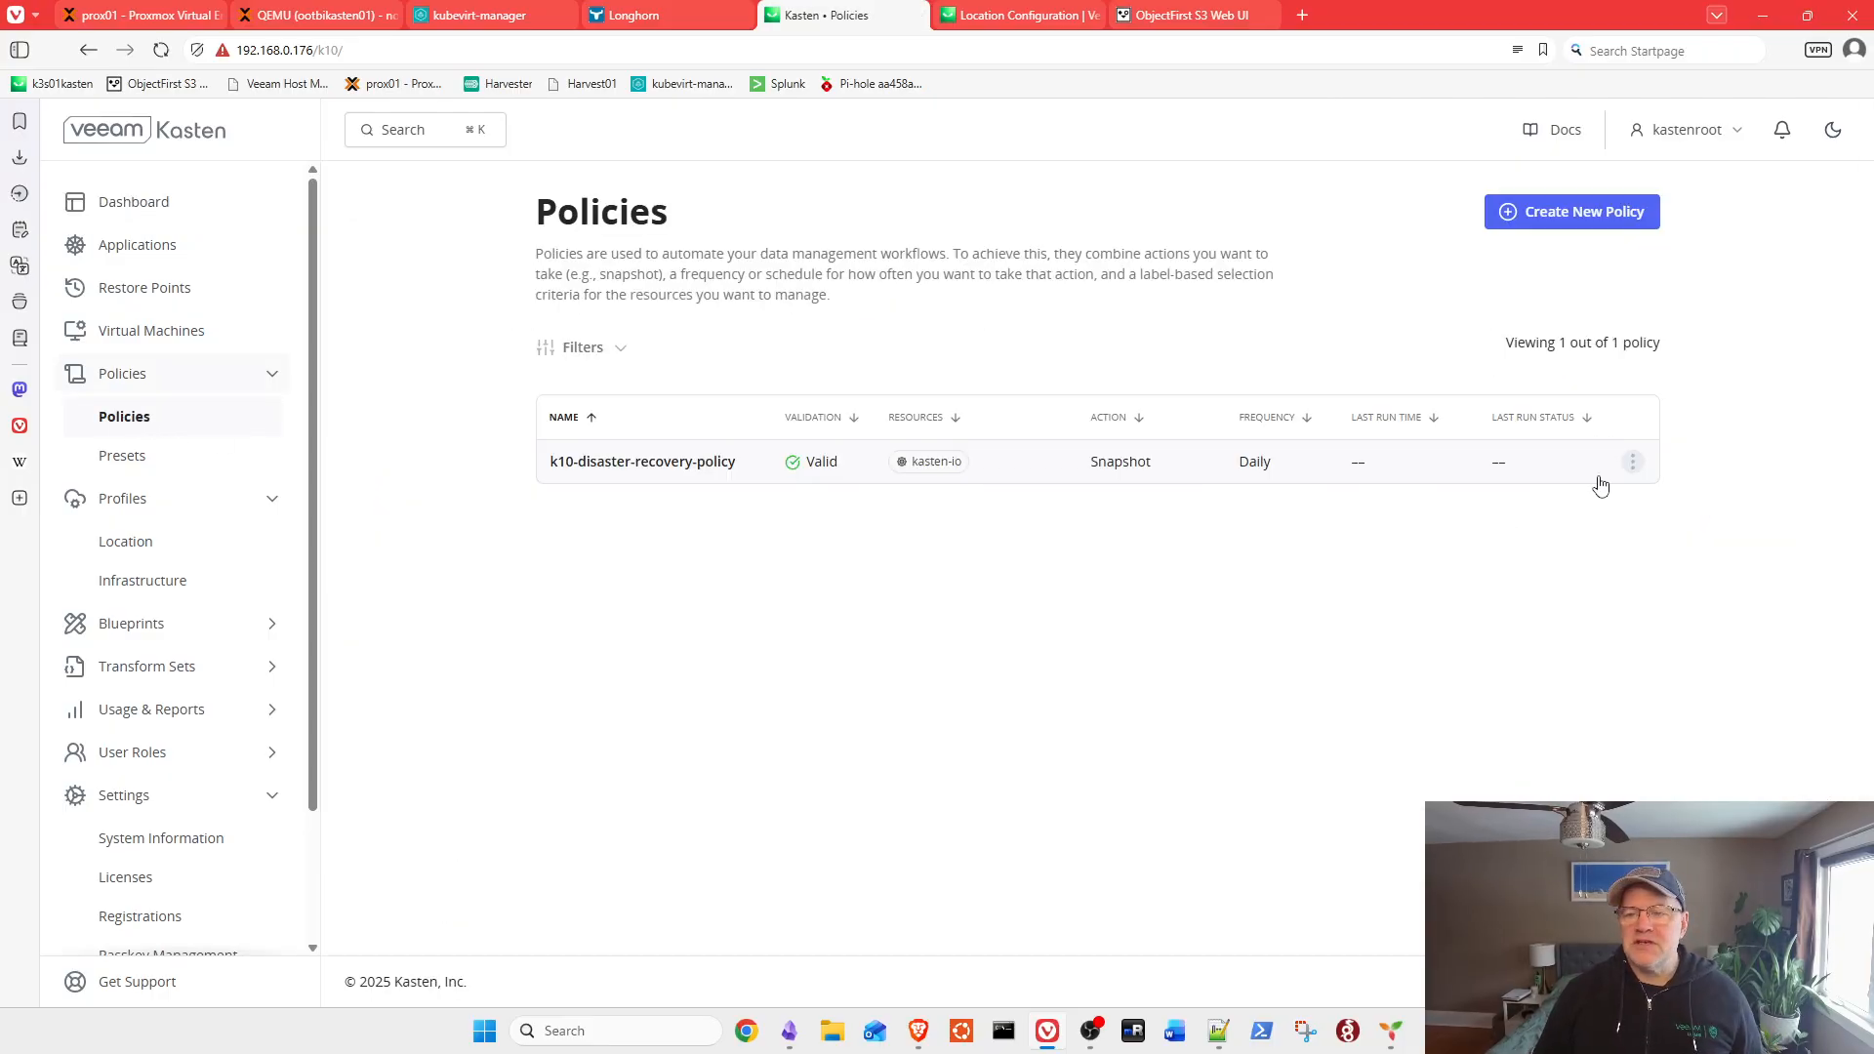
pyautogui.click(1634, 464)
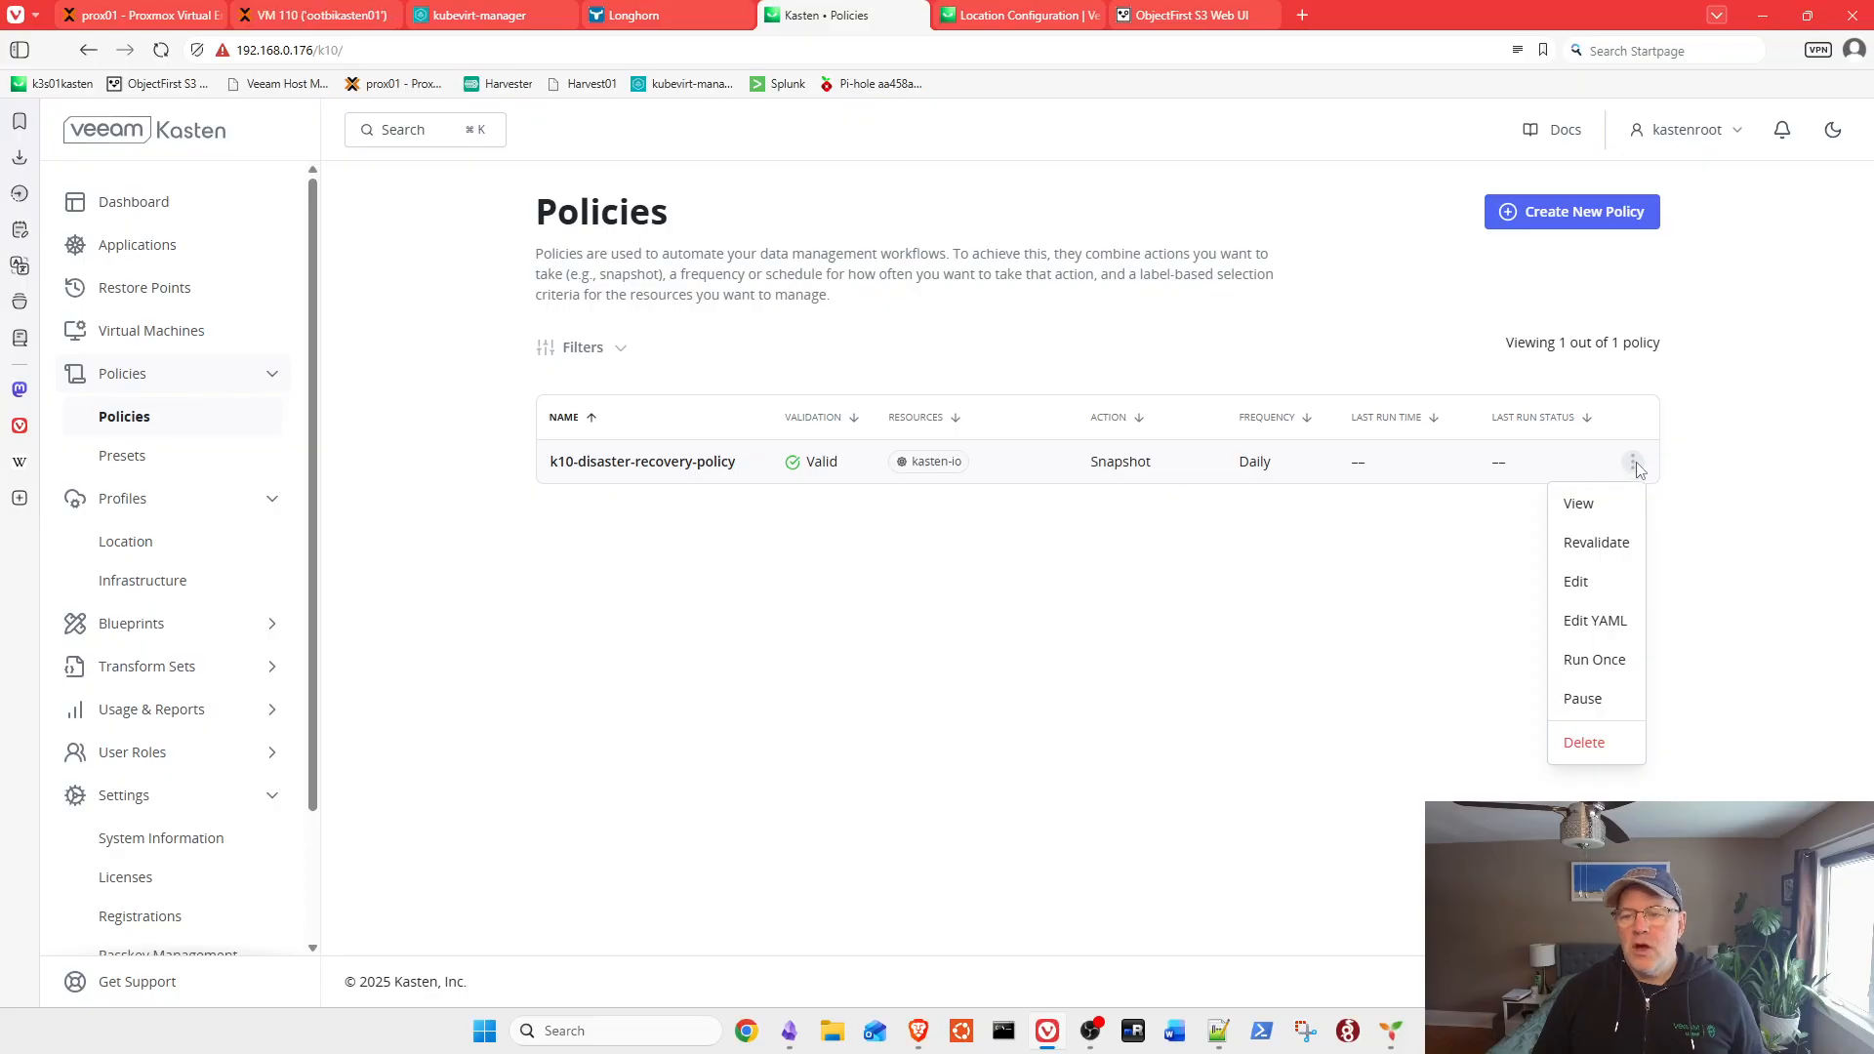
pyautogui.click(1597, 659)
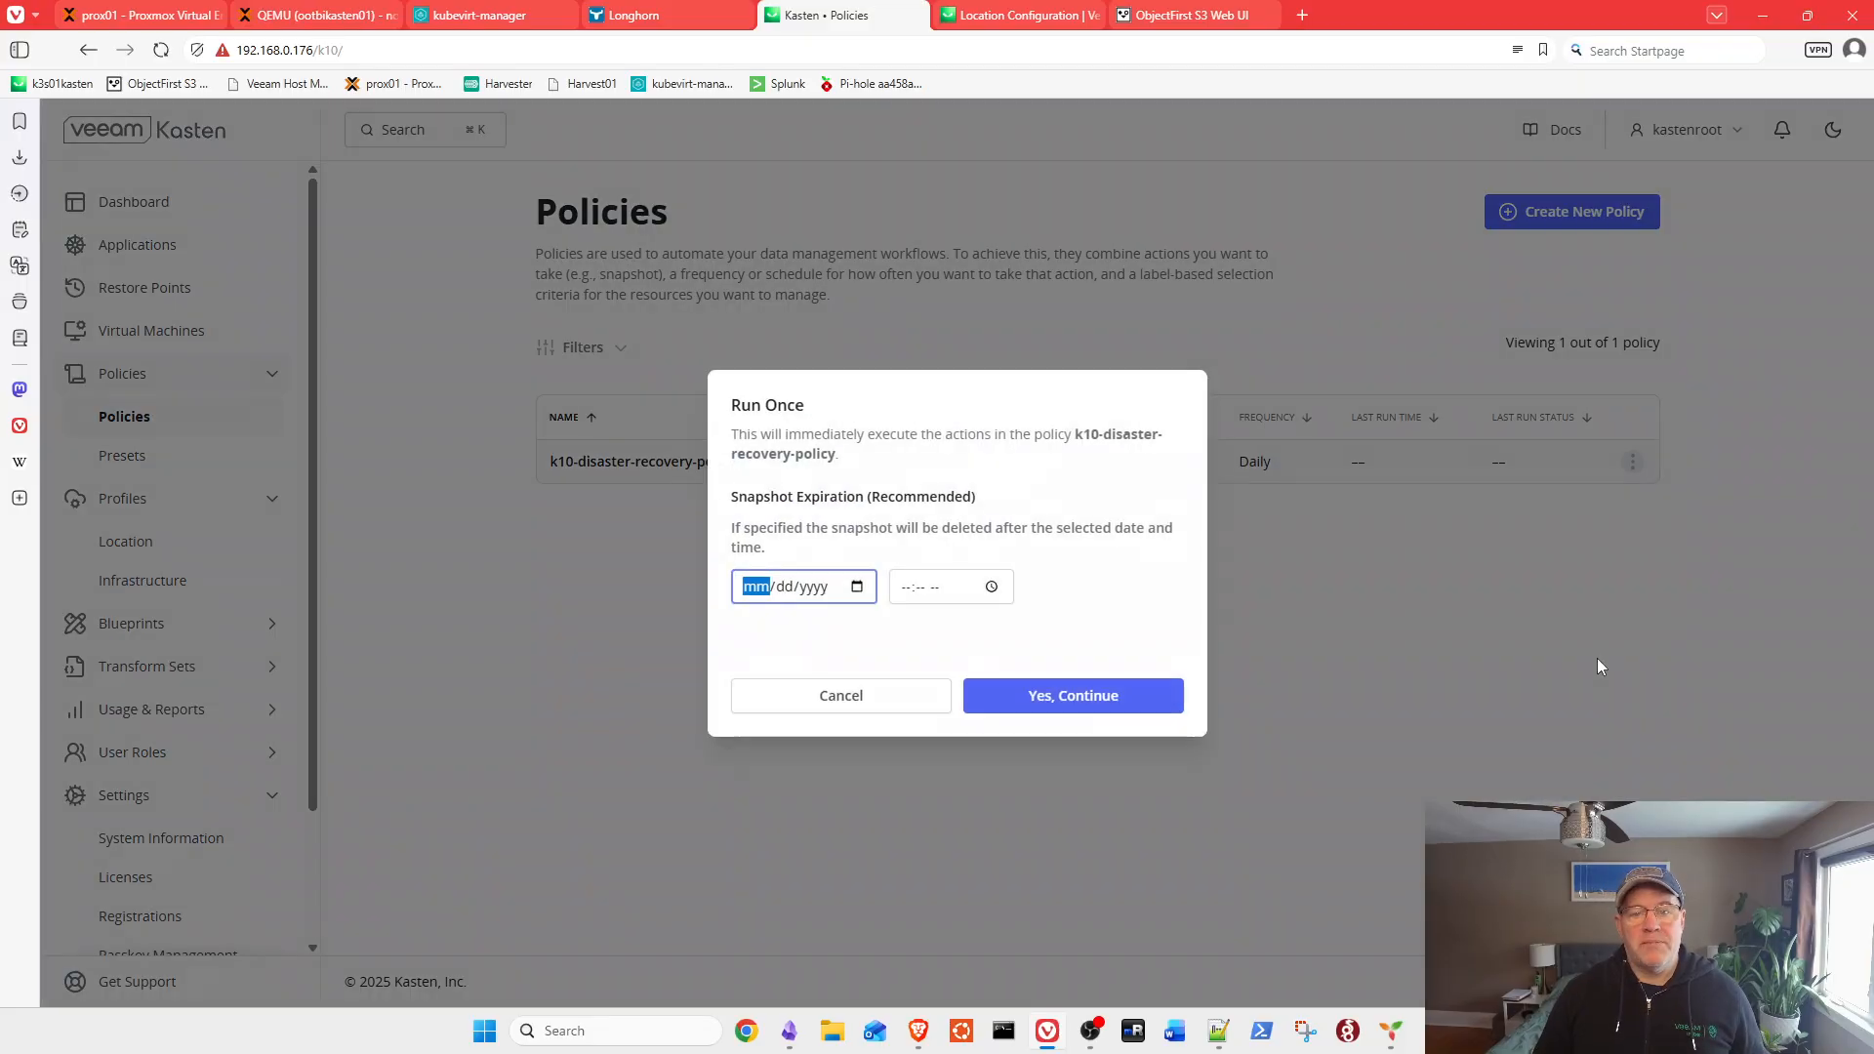
# Step: Set snapshot expiry to 12/28/2025 at 11:13 PM and confirm the run
pyautogui.click(857, 586)
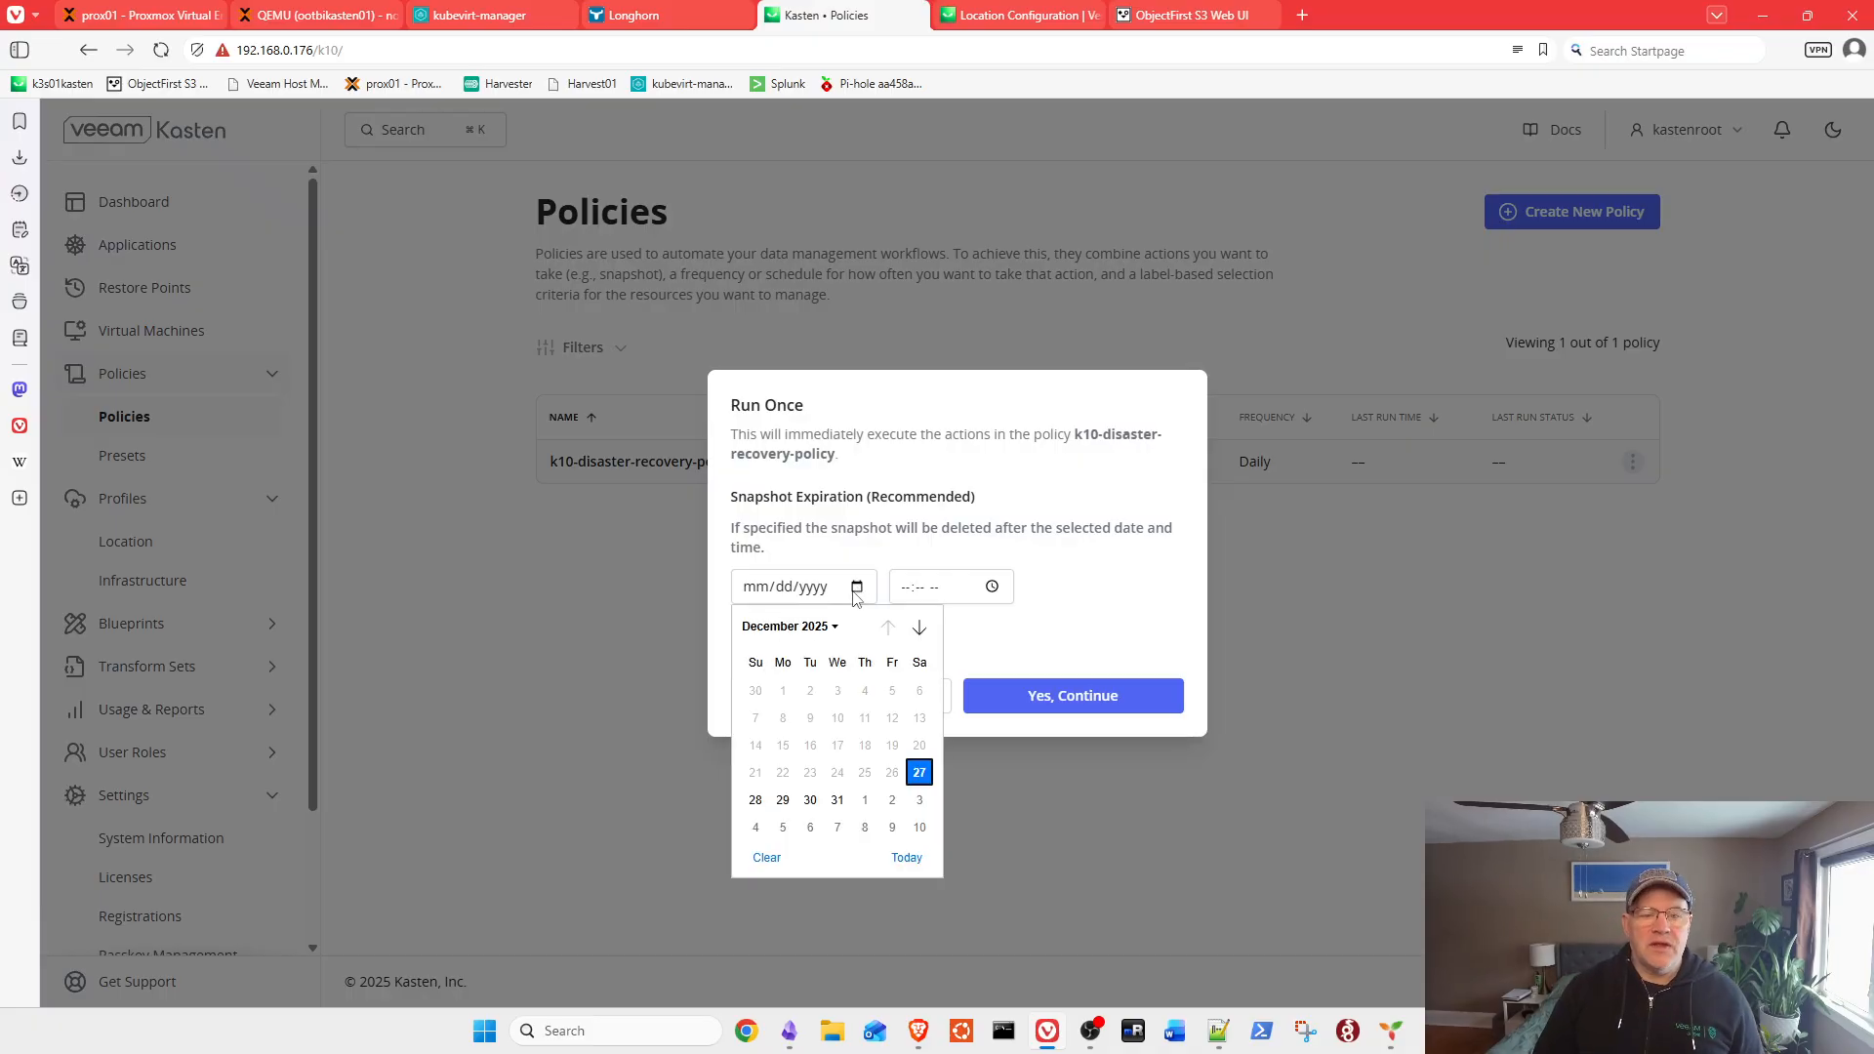
pyautogui.click(756, 800)
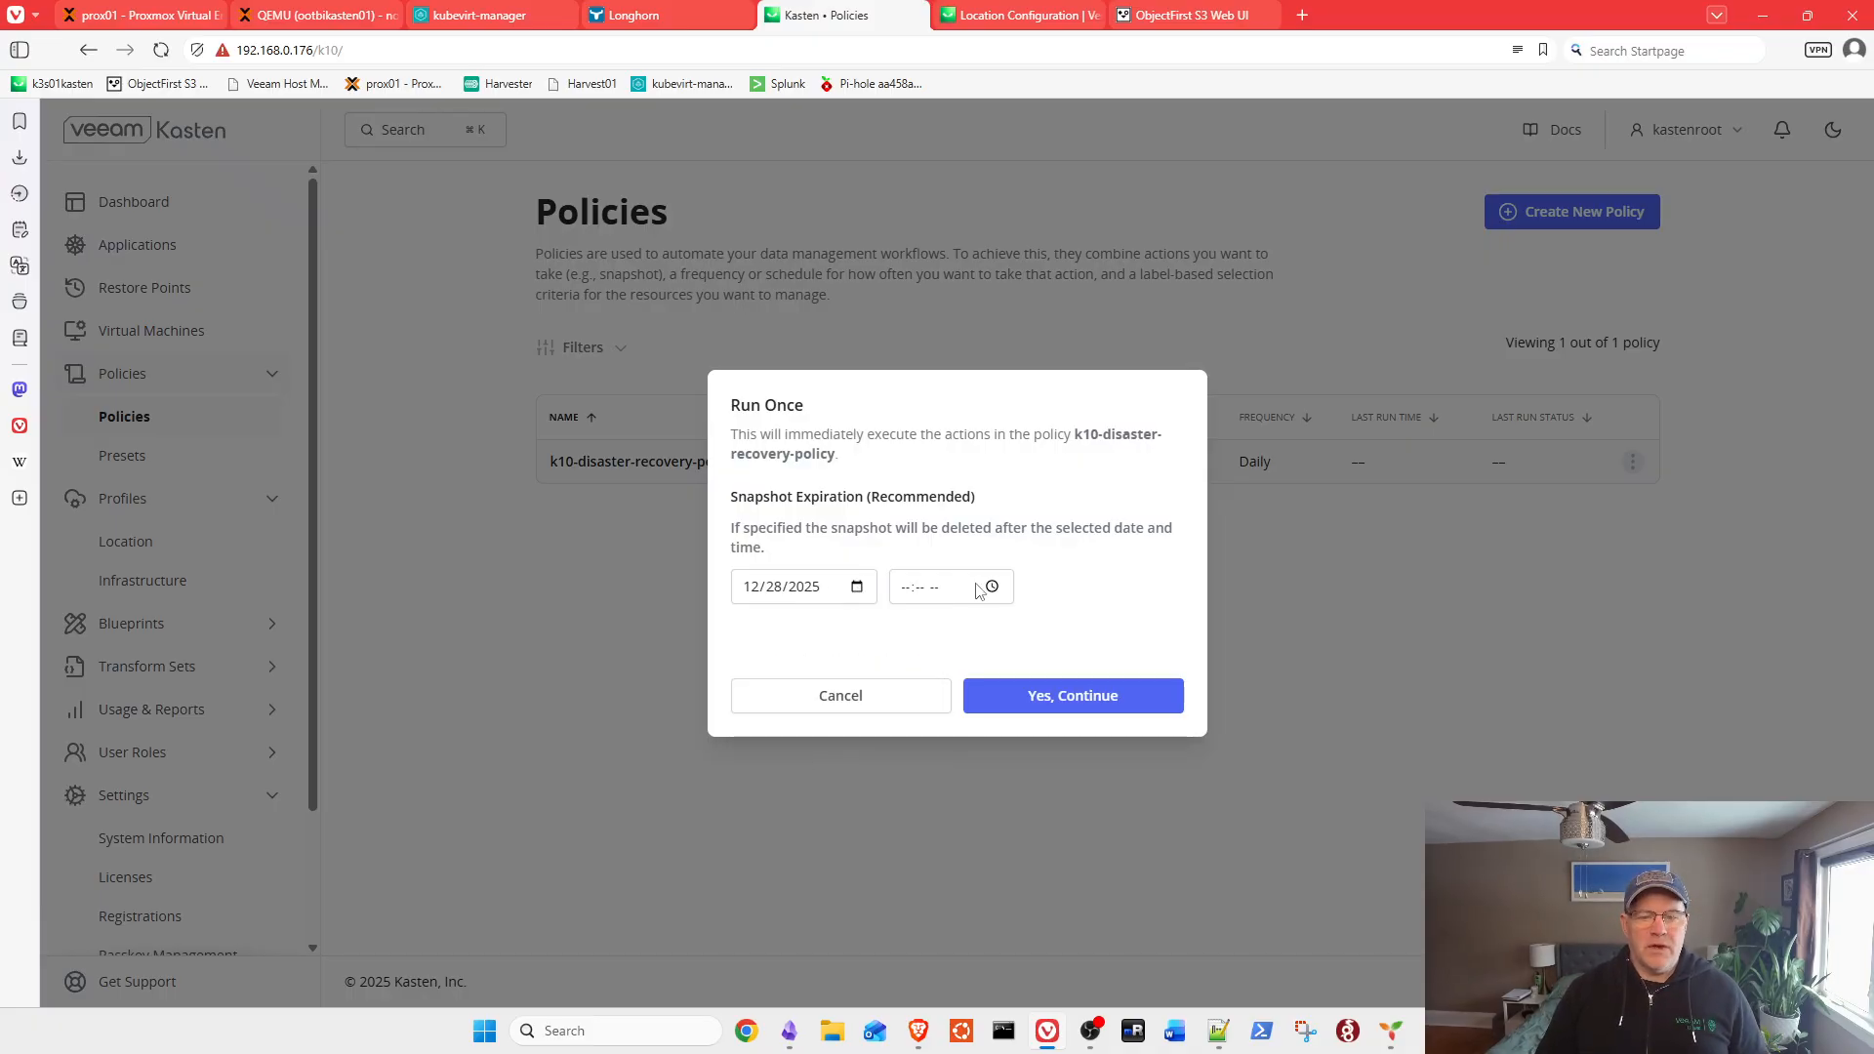
pyautogui.click(992, 586)
pyautogui.click(918, 661)
pyautogui.click(973, 660)
pyautogui.click(1026, 660)
pyautogui.click(1102, 706)
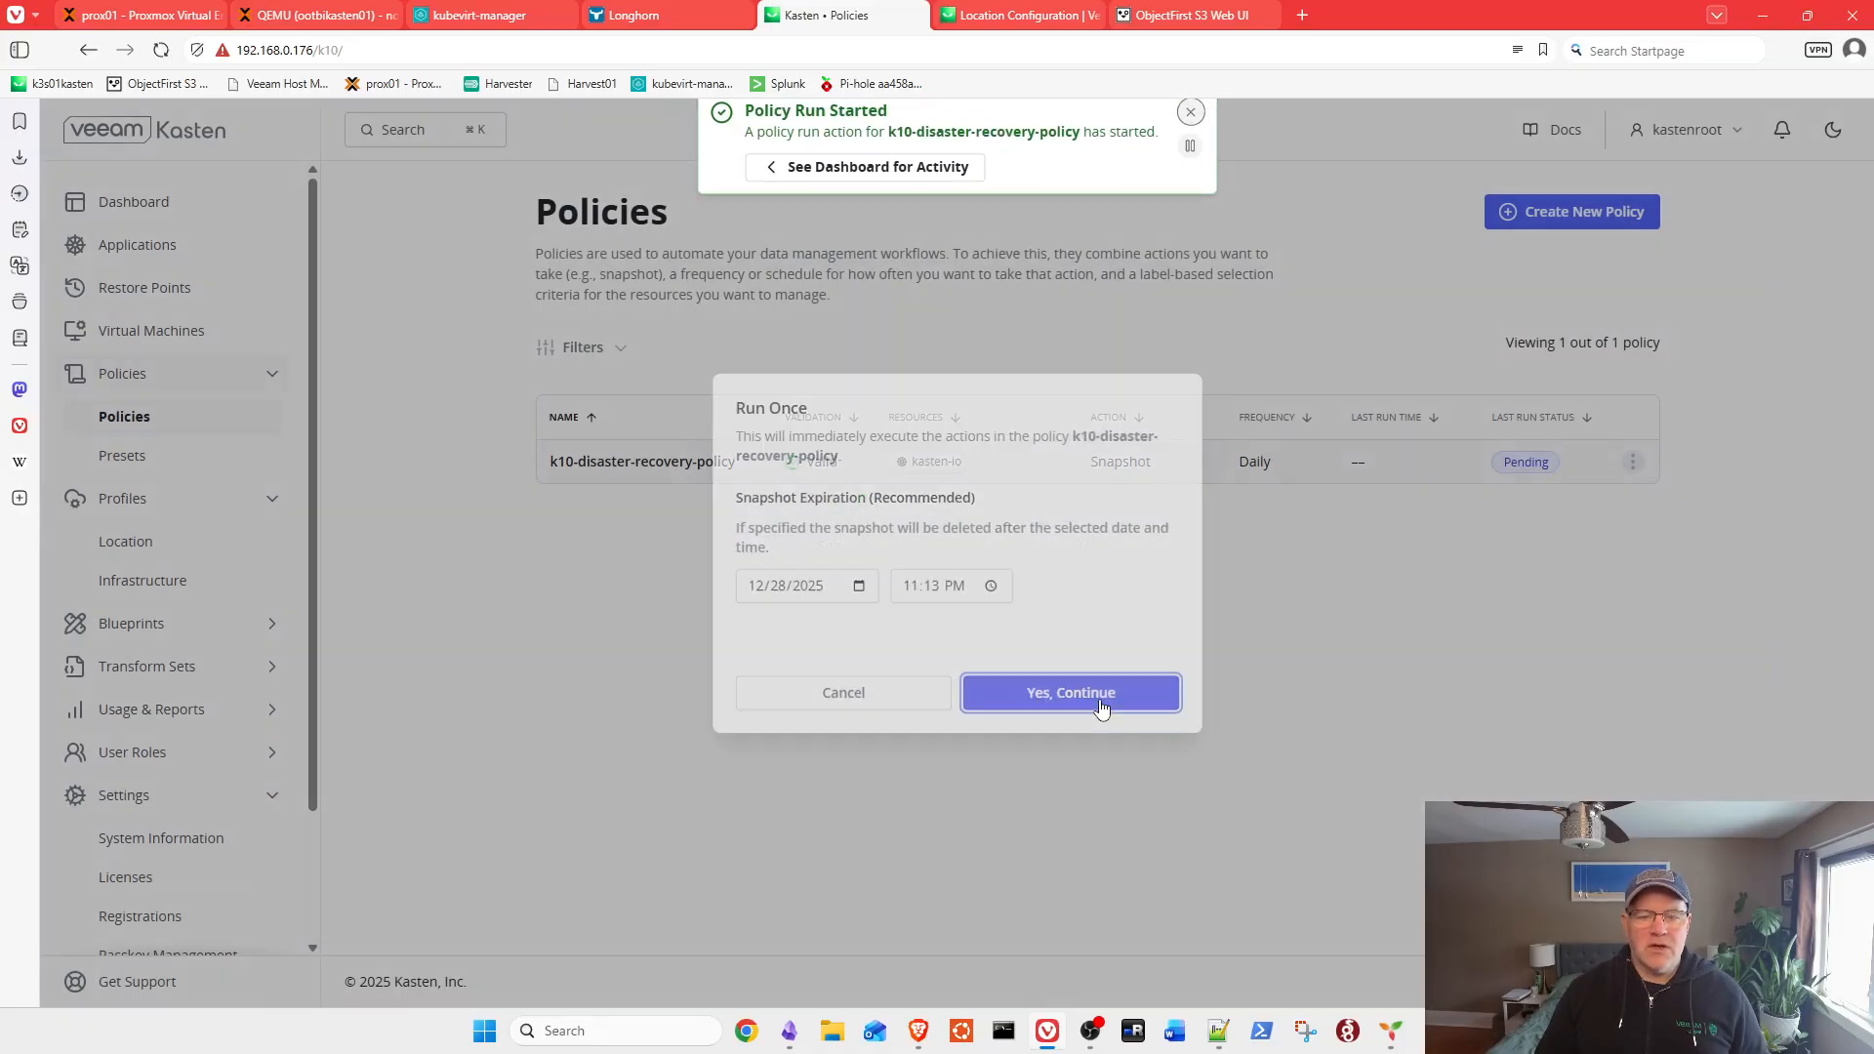
# Step: From dashboard activity, open the DR policy run and inspect its running Backup action
pyautogui.click(874, 196)
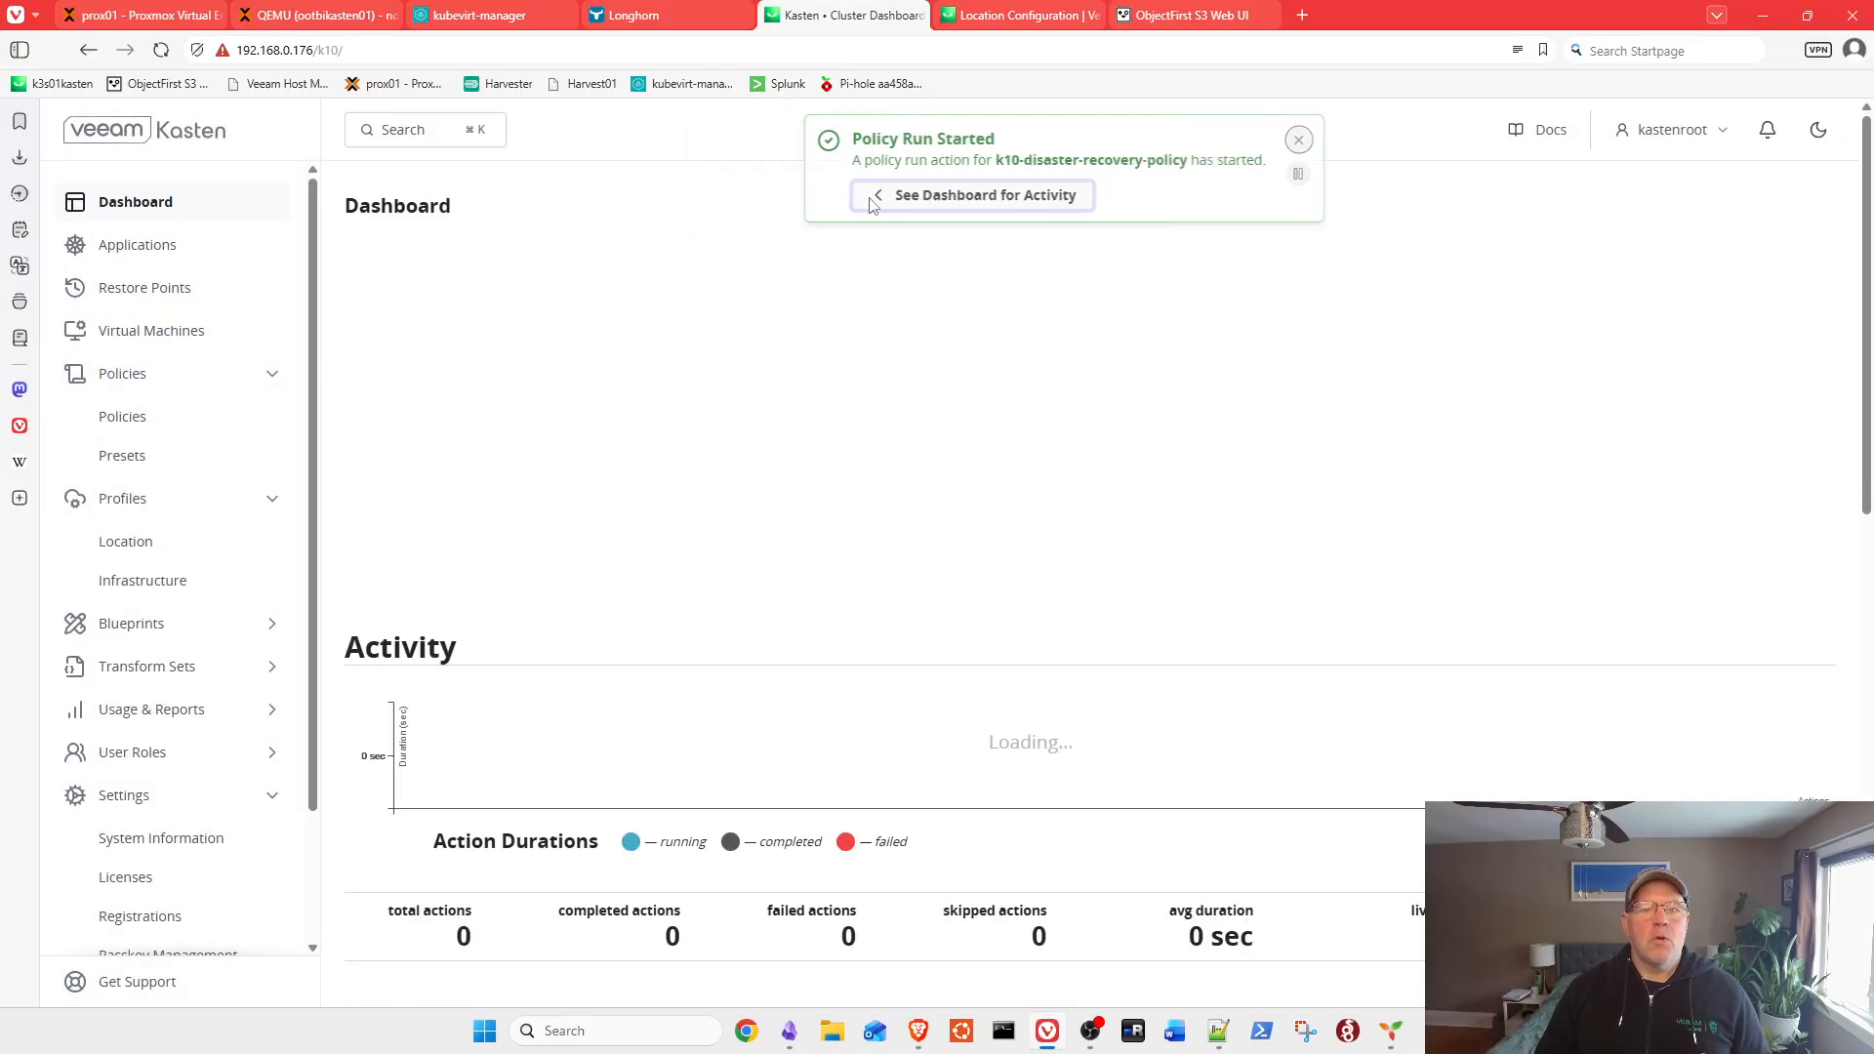
pyautogui.scroll(-4, 816, 390)
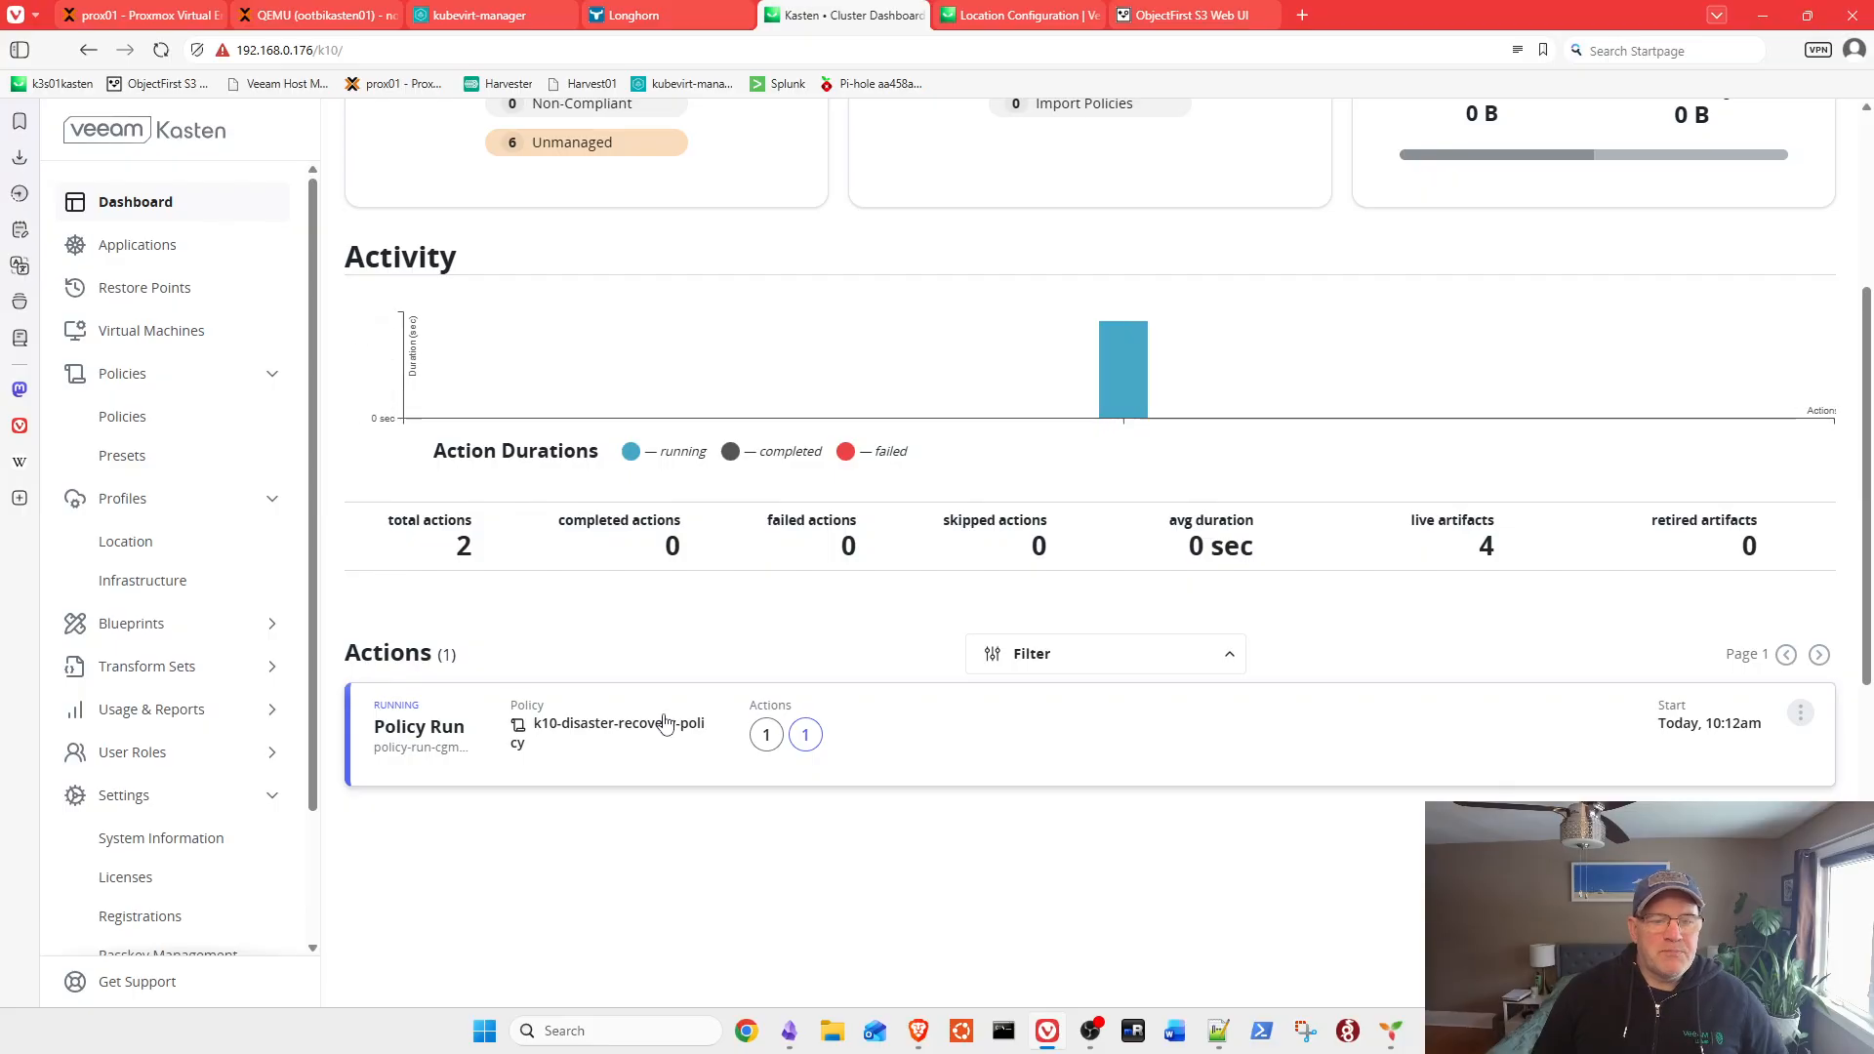
pyautogui.click(657, 726)
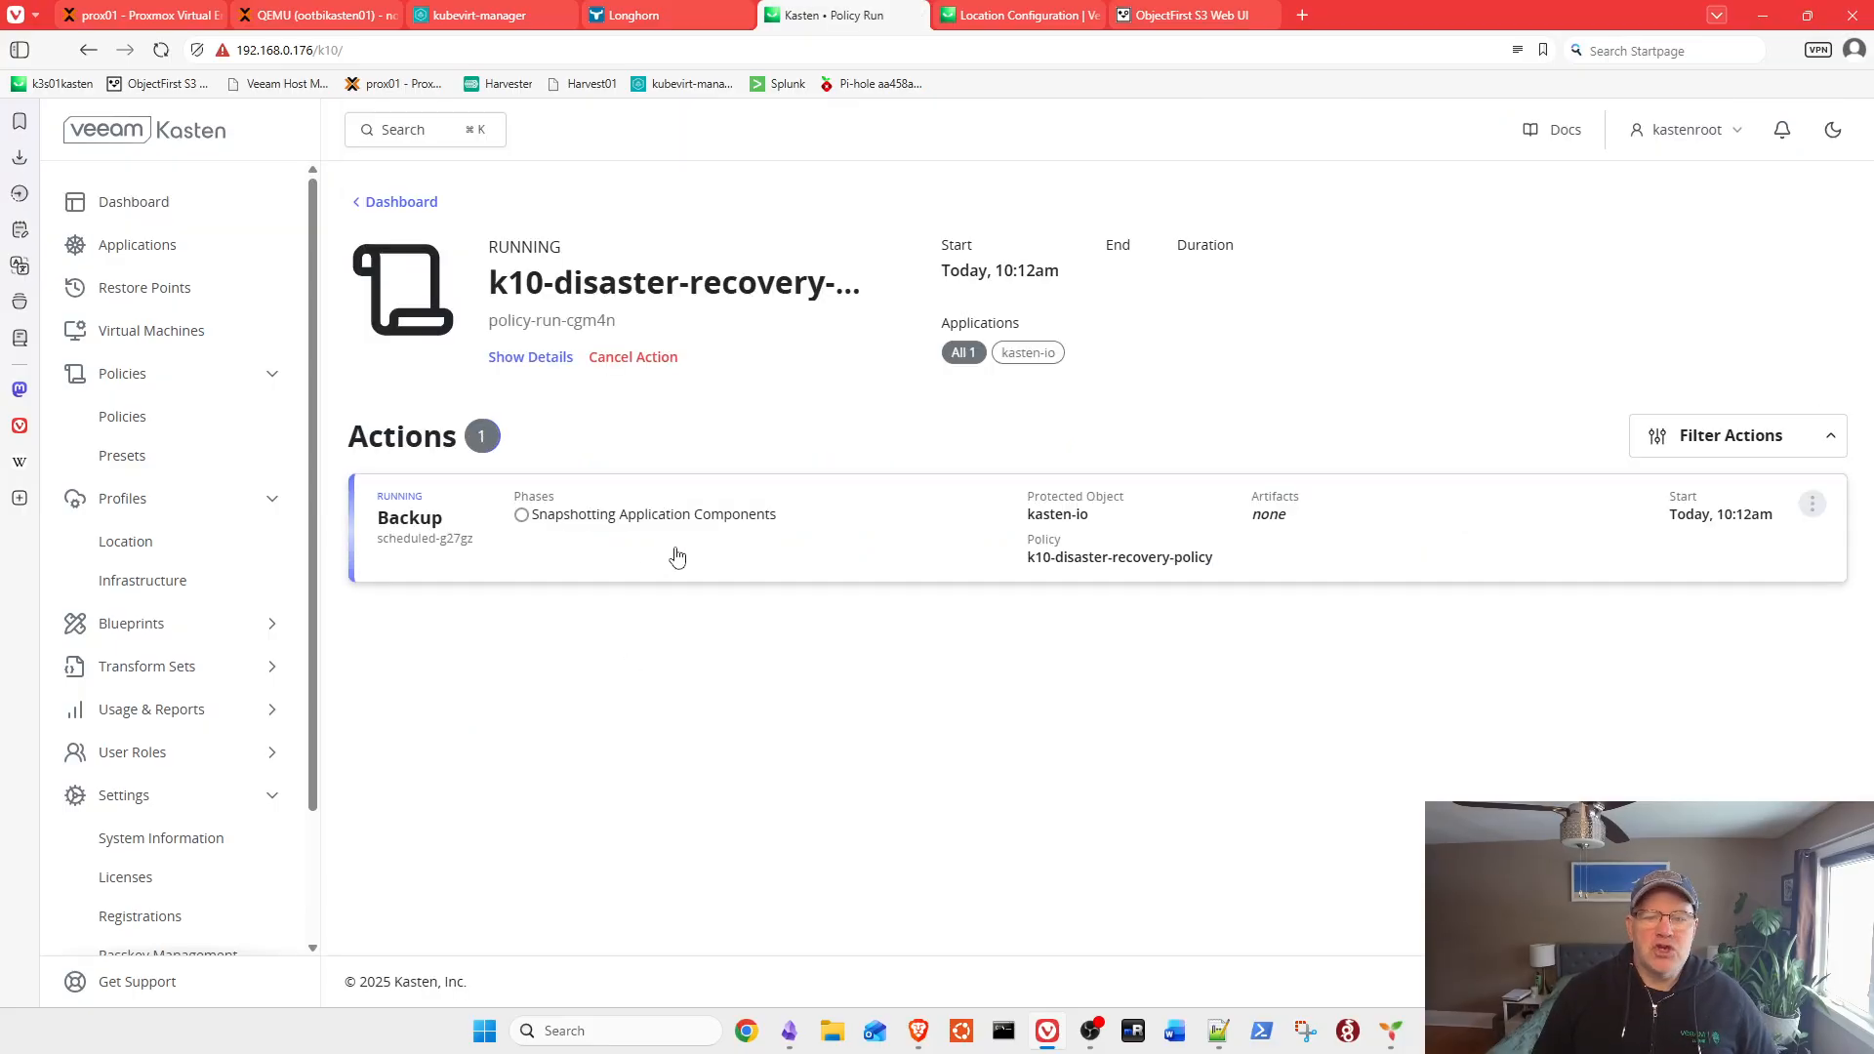
pyautogui.click(715, 538)
pyautogui.scroll(-2, 1460, 489)
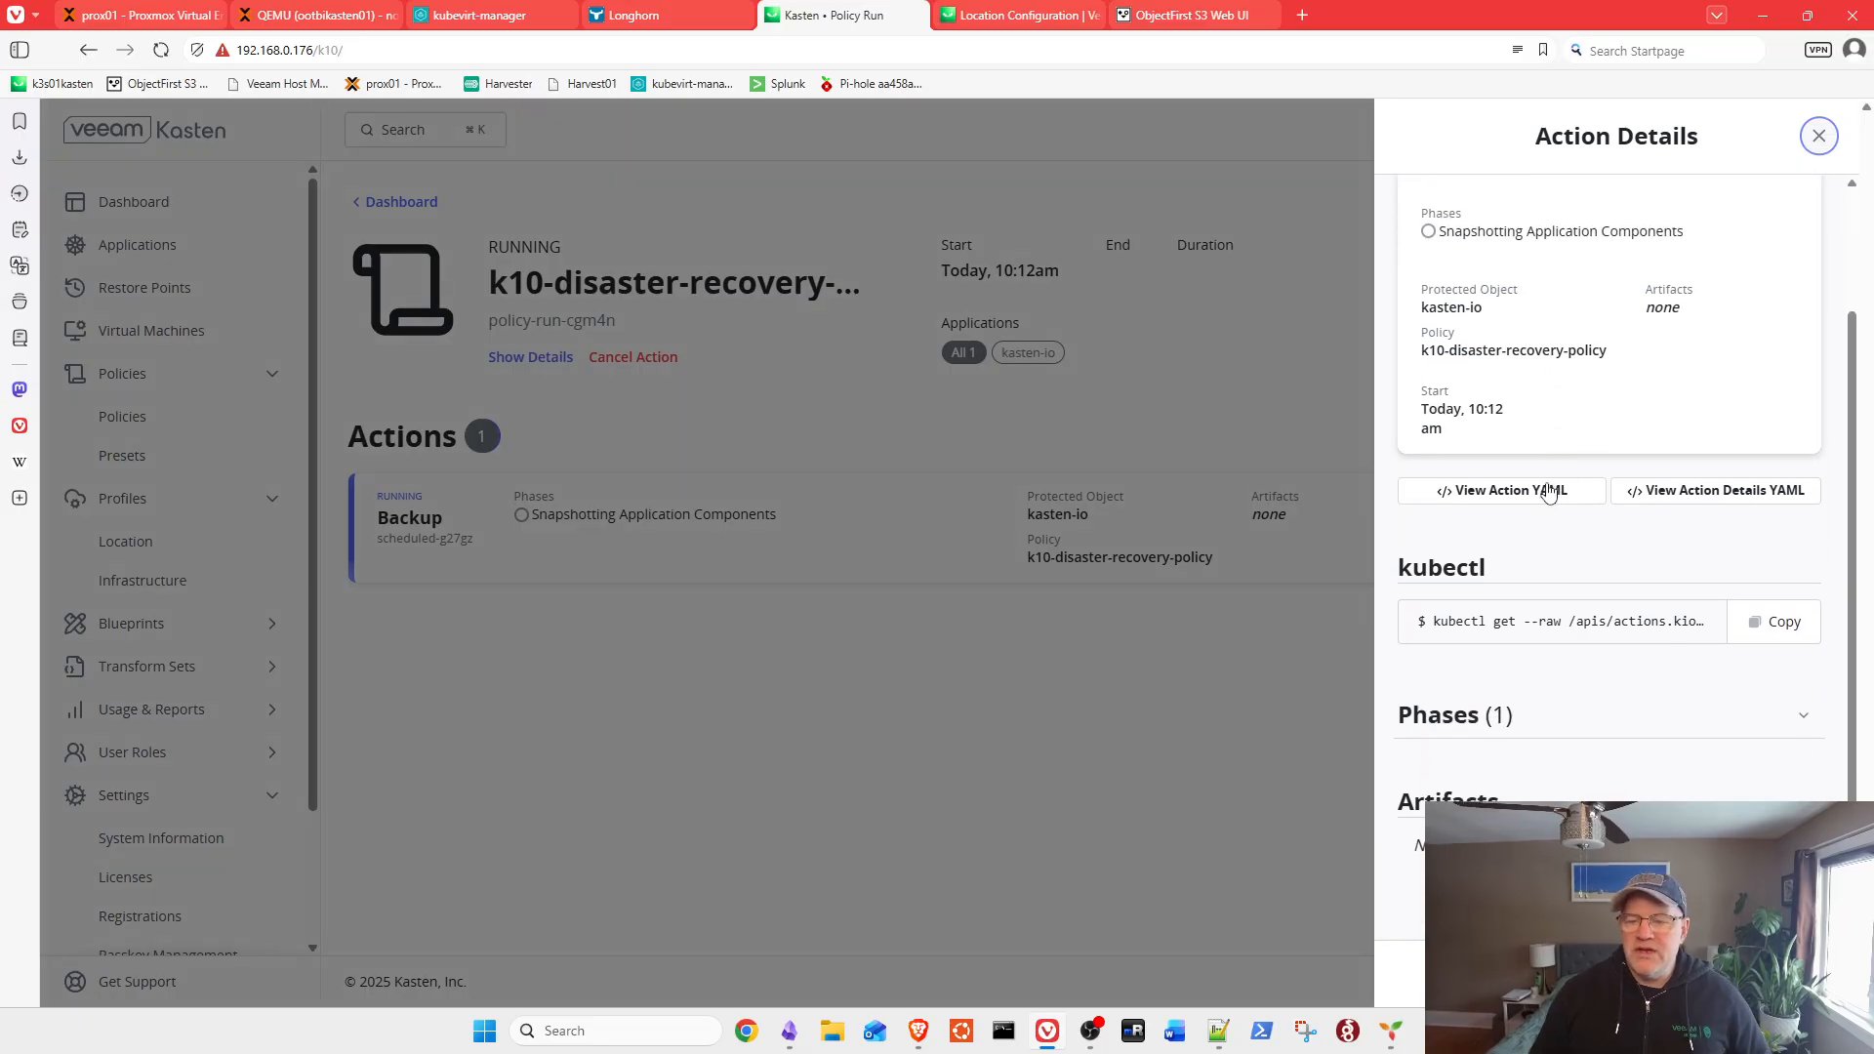
pyautogui.scroll(2, 1600, 759)
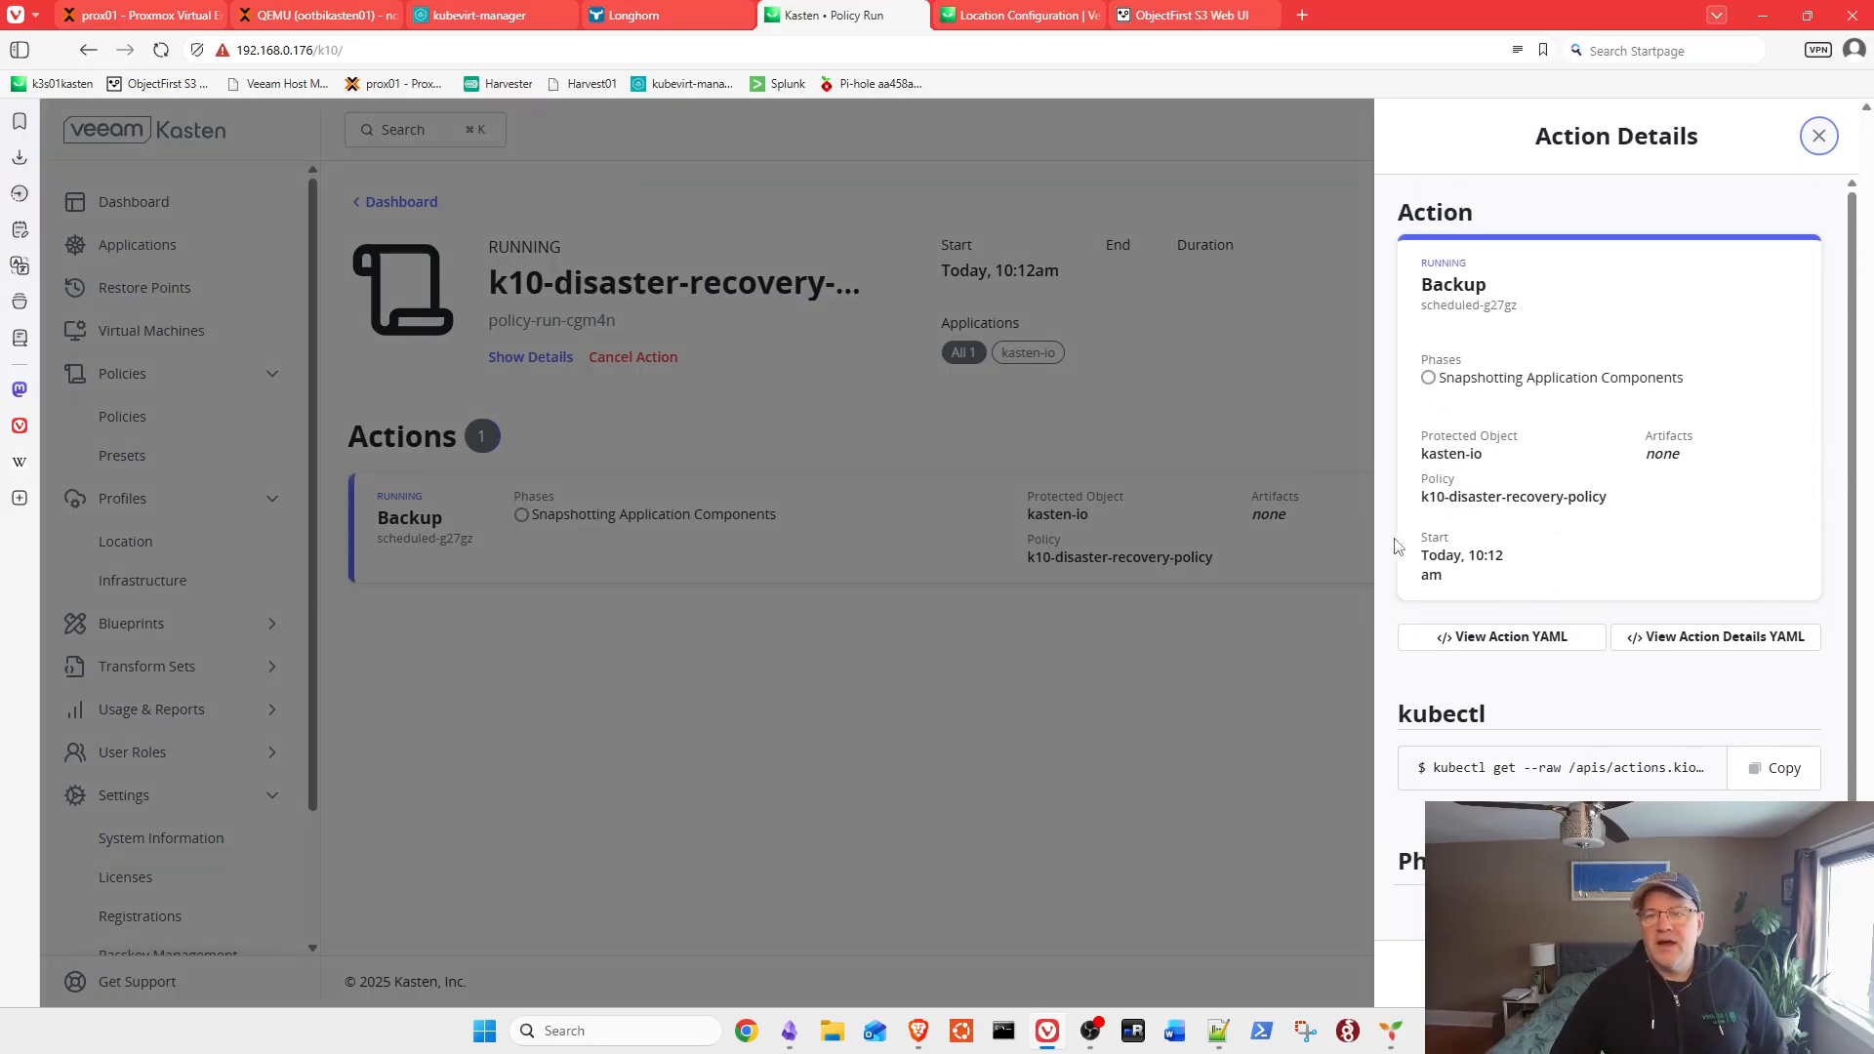
pyautogui.click(1816, 137)
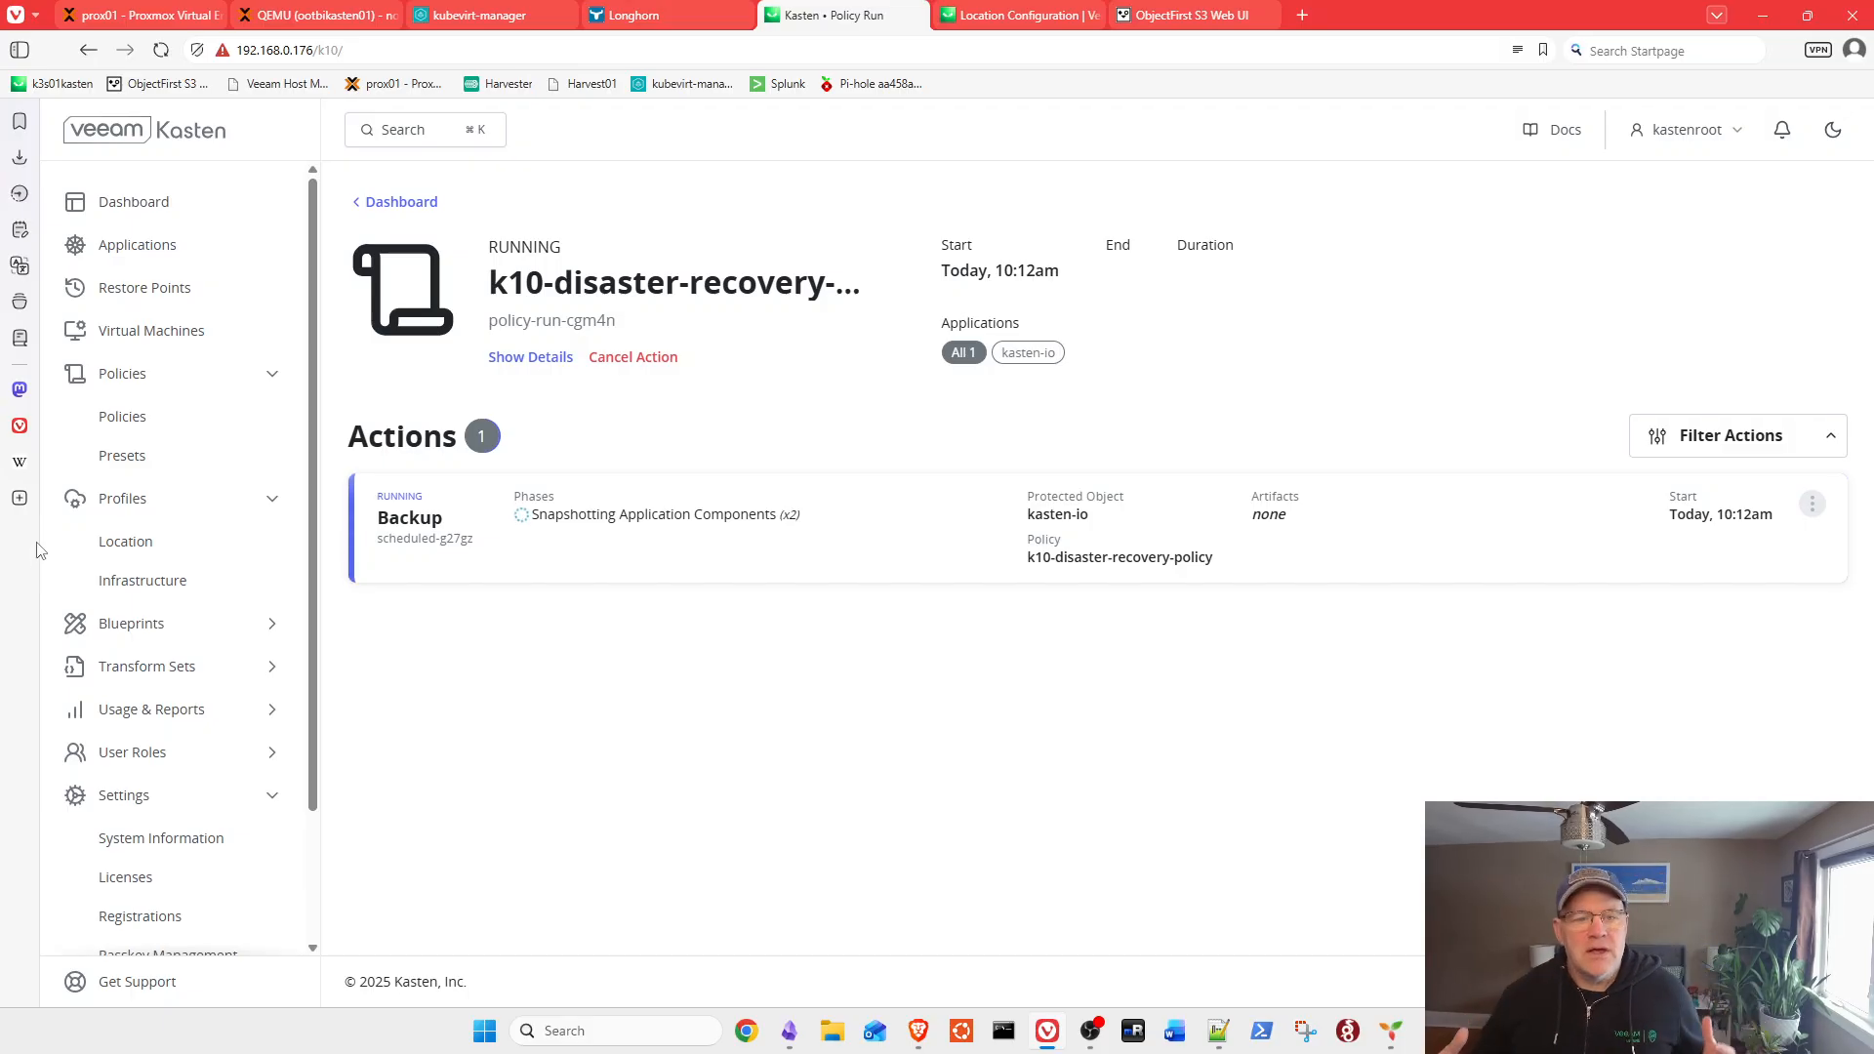
# Step: Reopen the Backup action and expand the CSI Catalog PVC snapshot failure on attempt 2
pyautogui.click(676, 526)
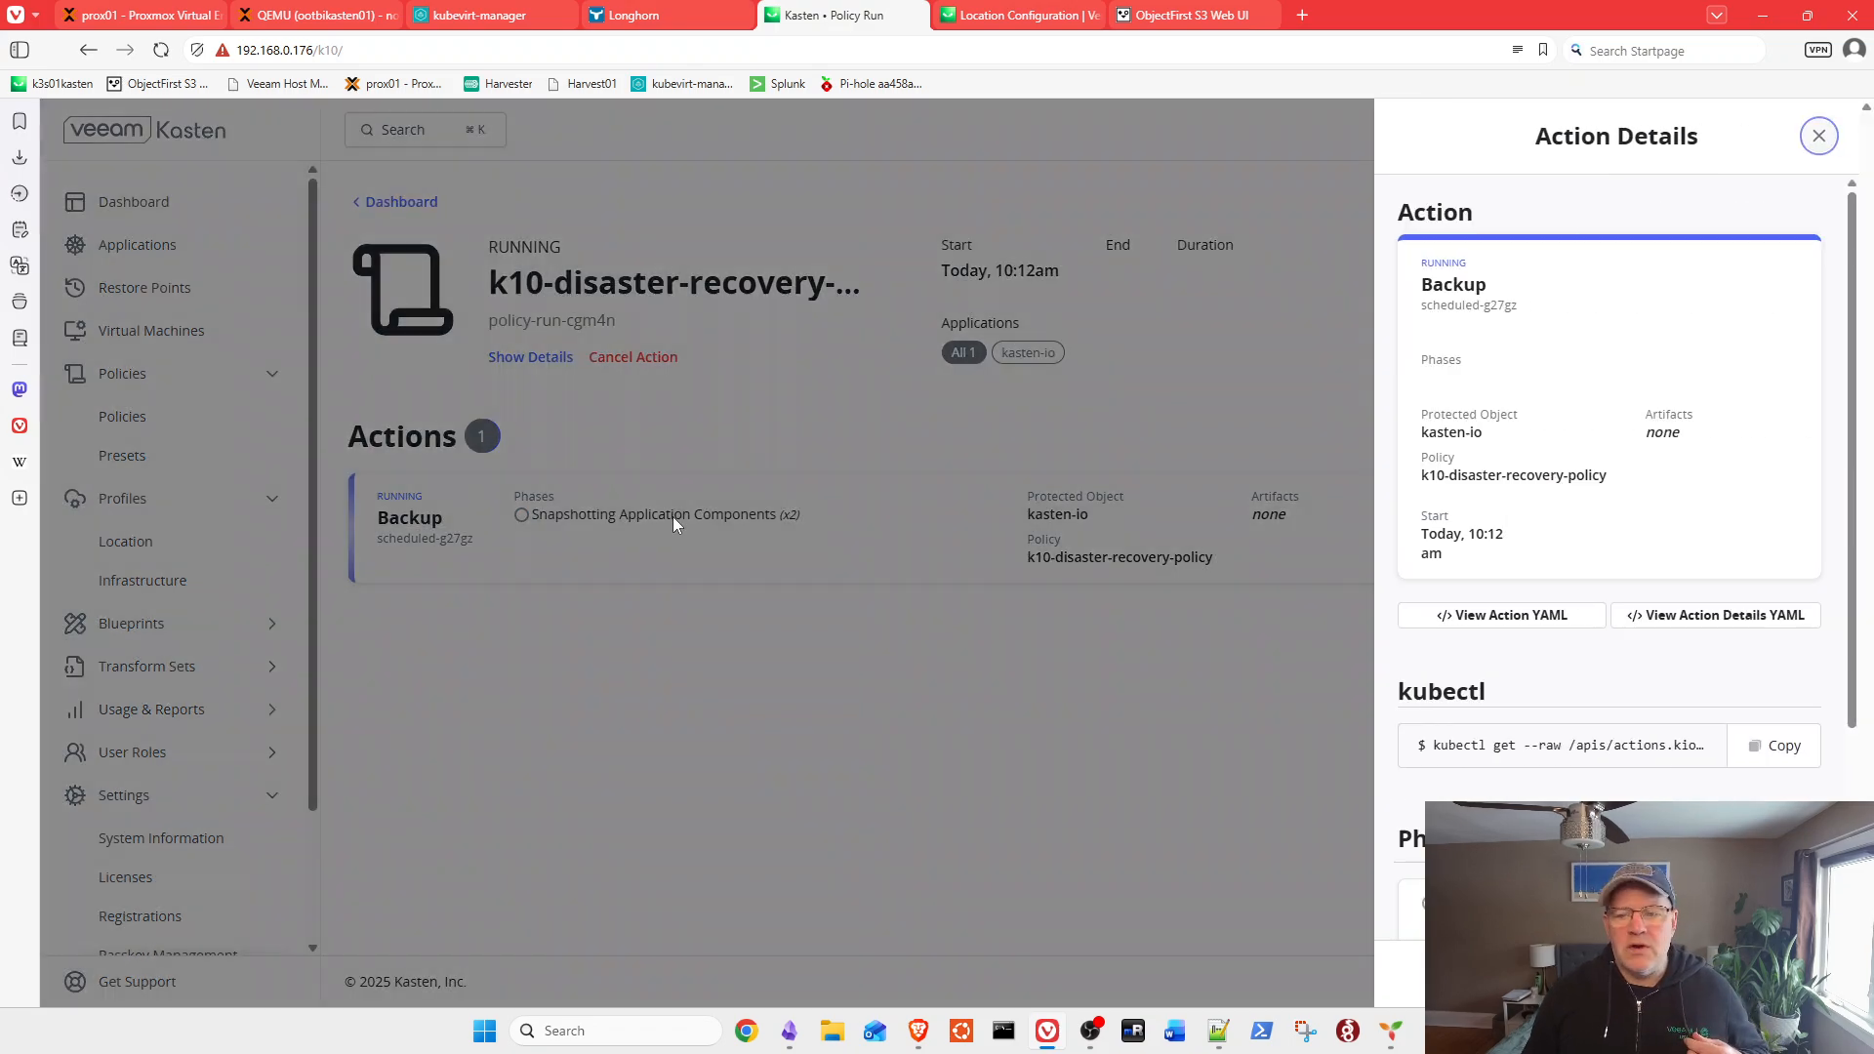
pyautogui.scroll(-4, 1788, 639)
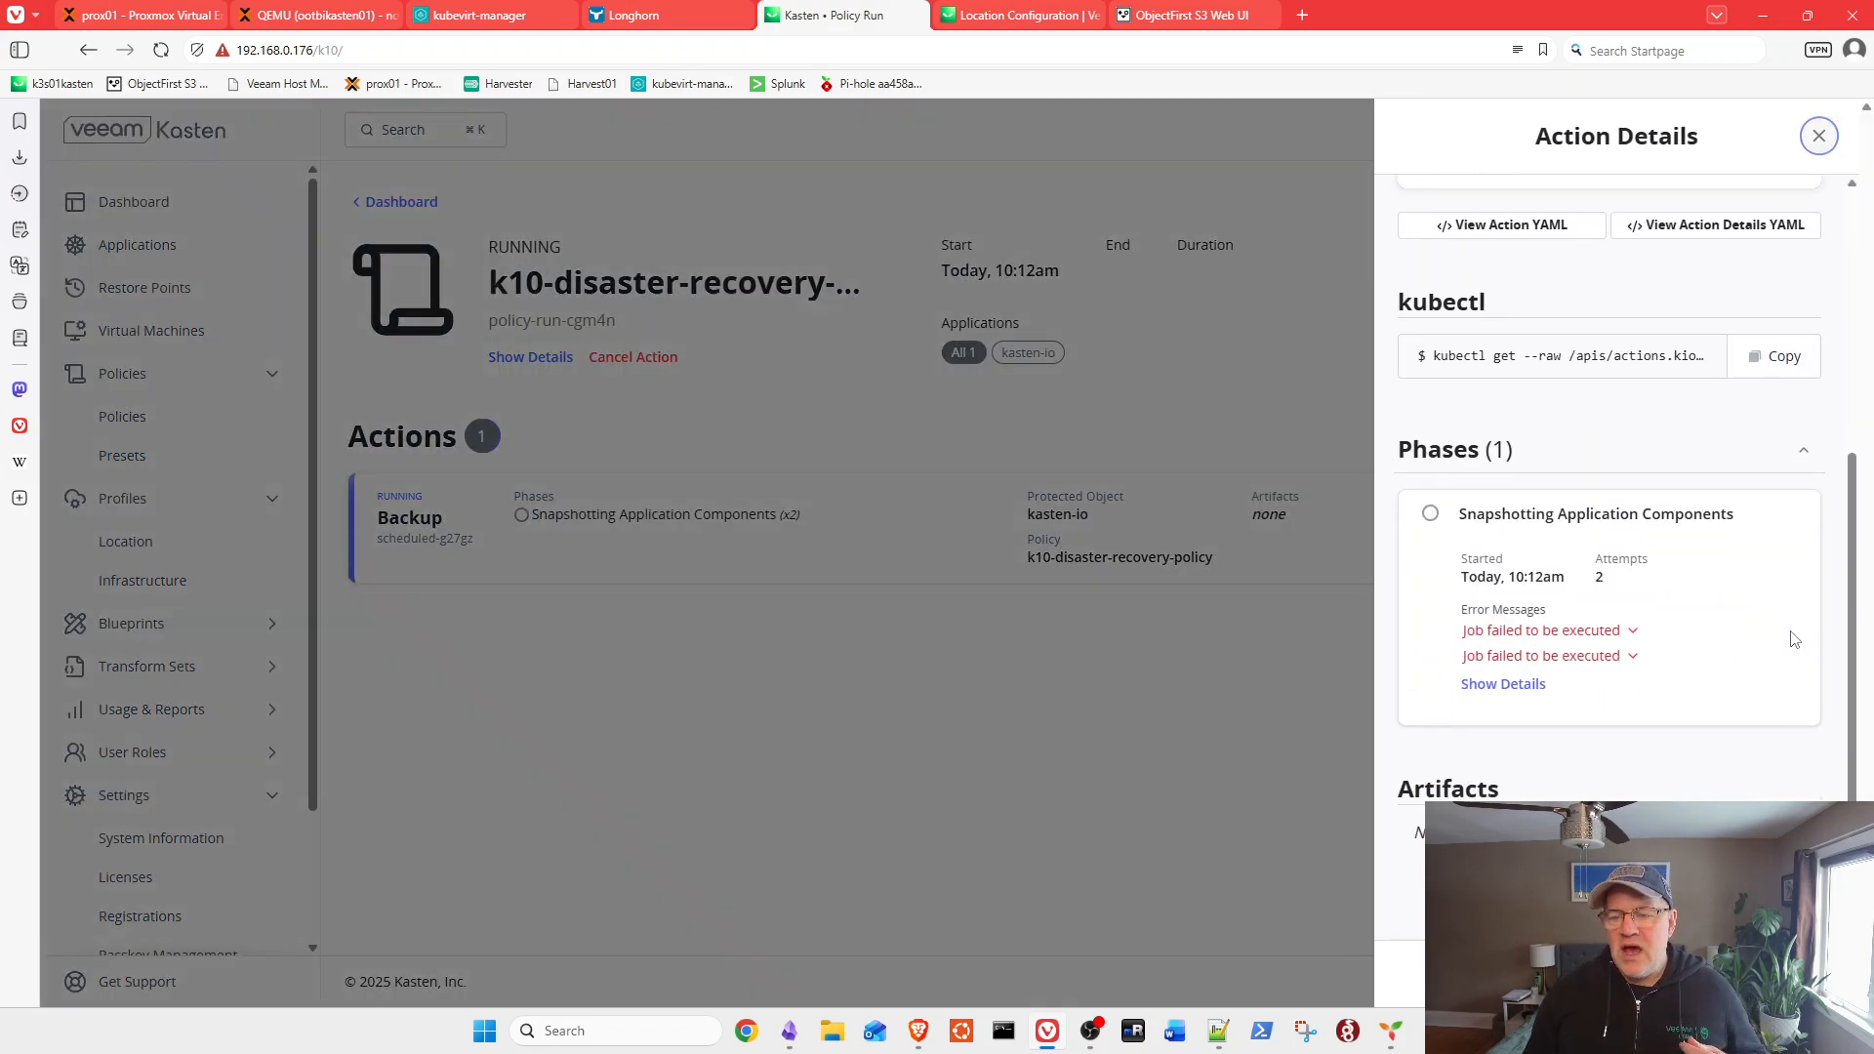
pyautogui.click(1612, 632)
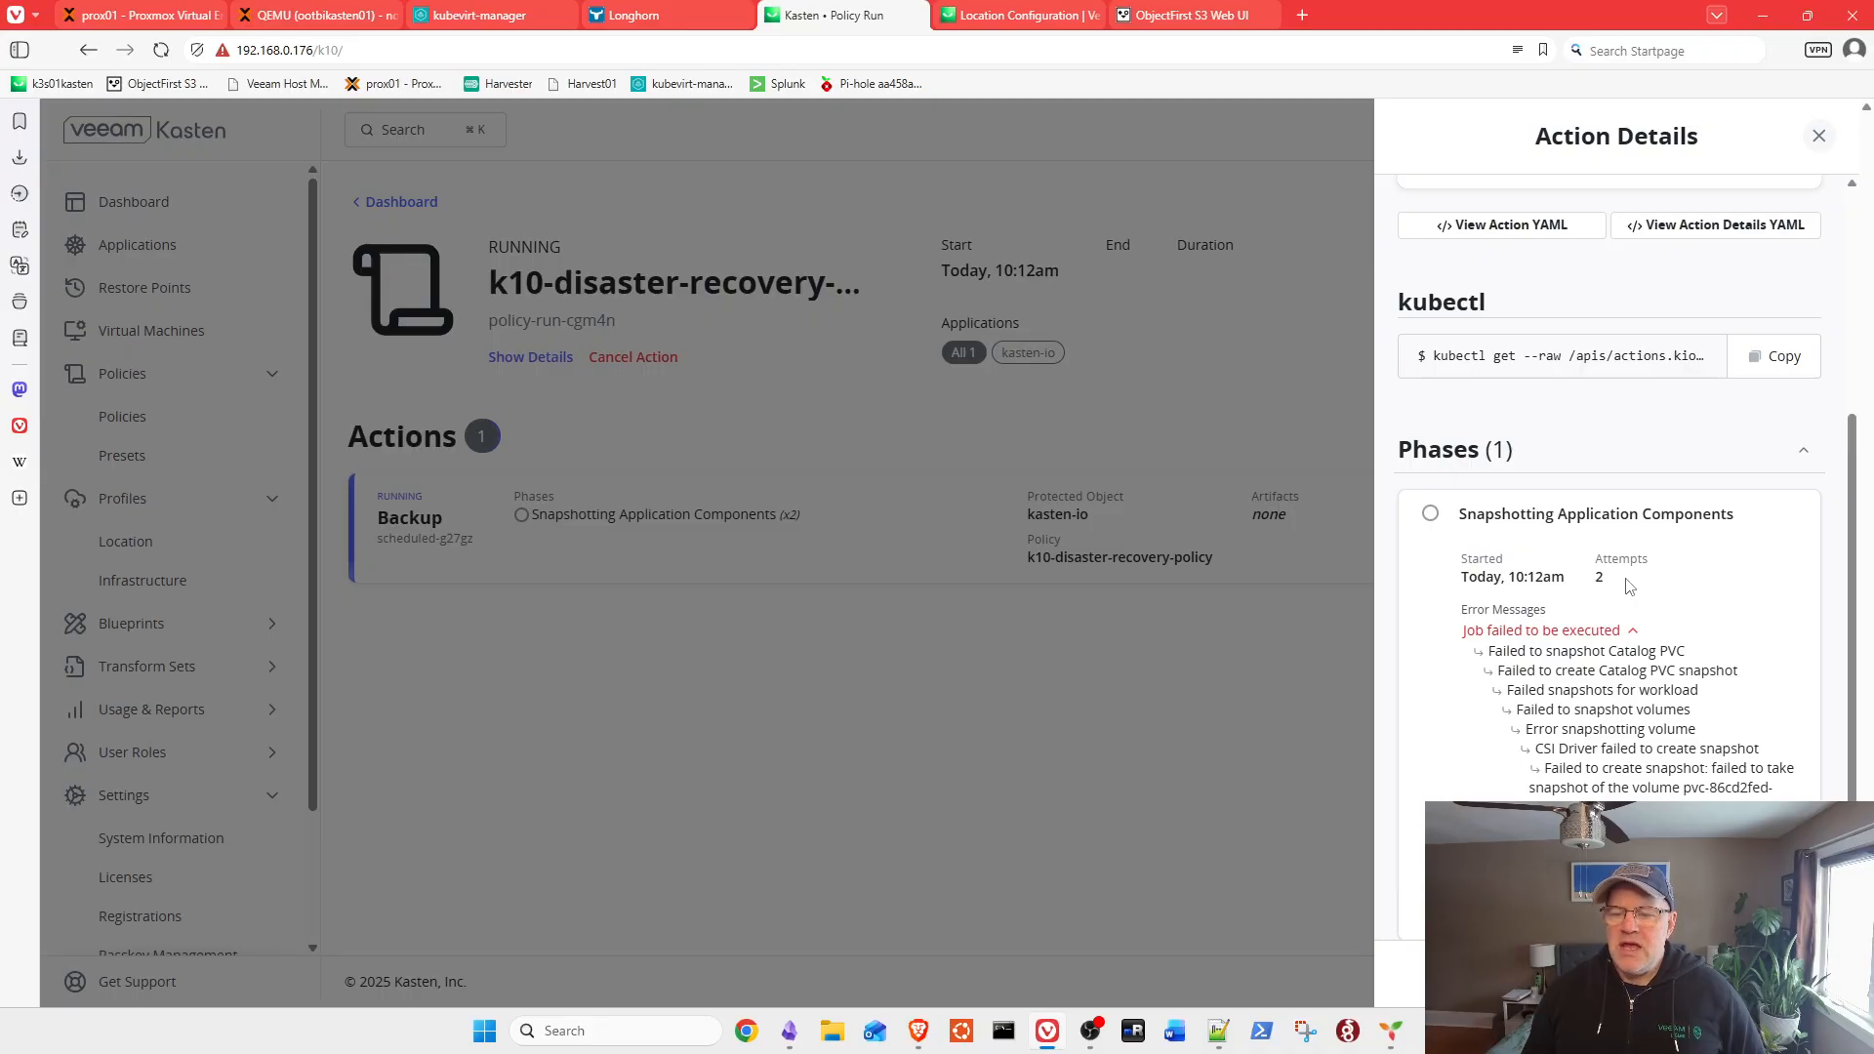
pyautogui.click(1818, 135)
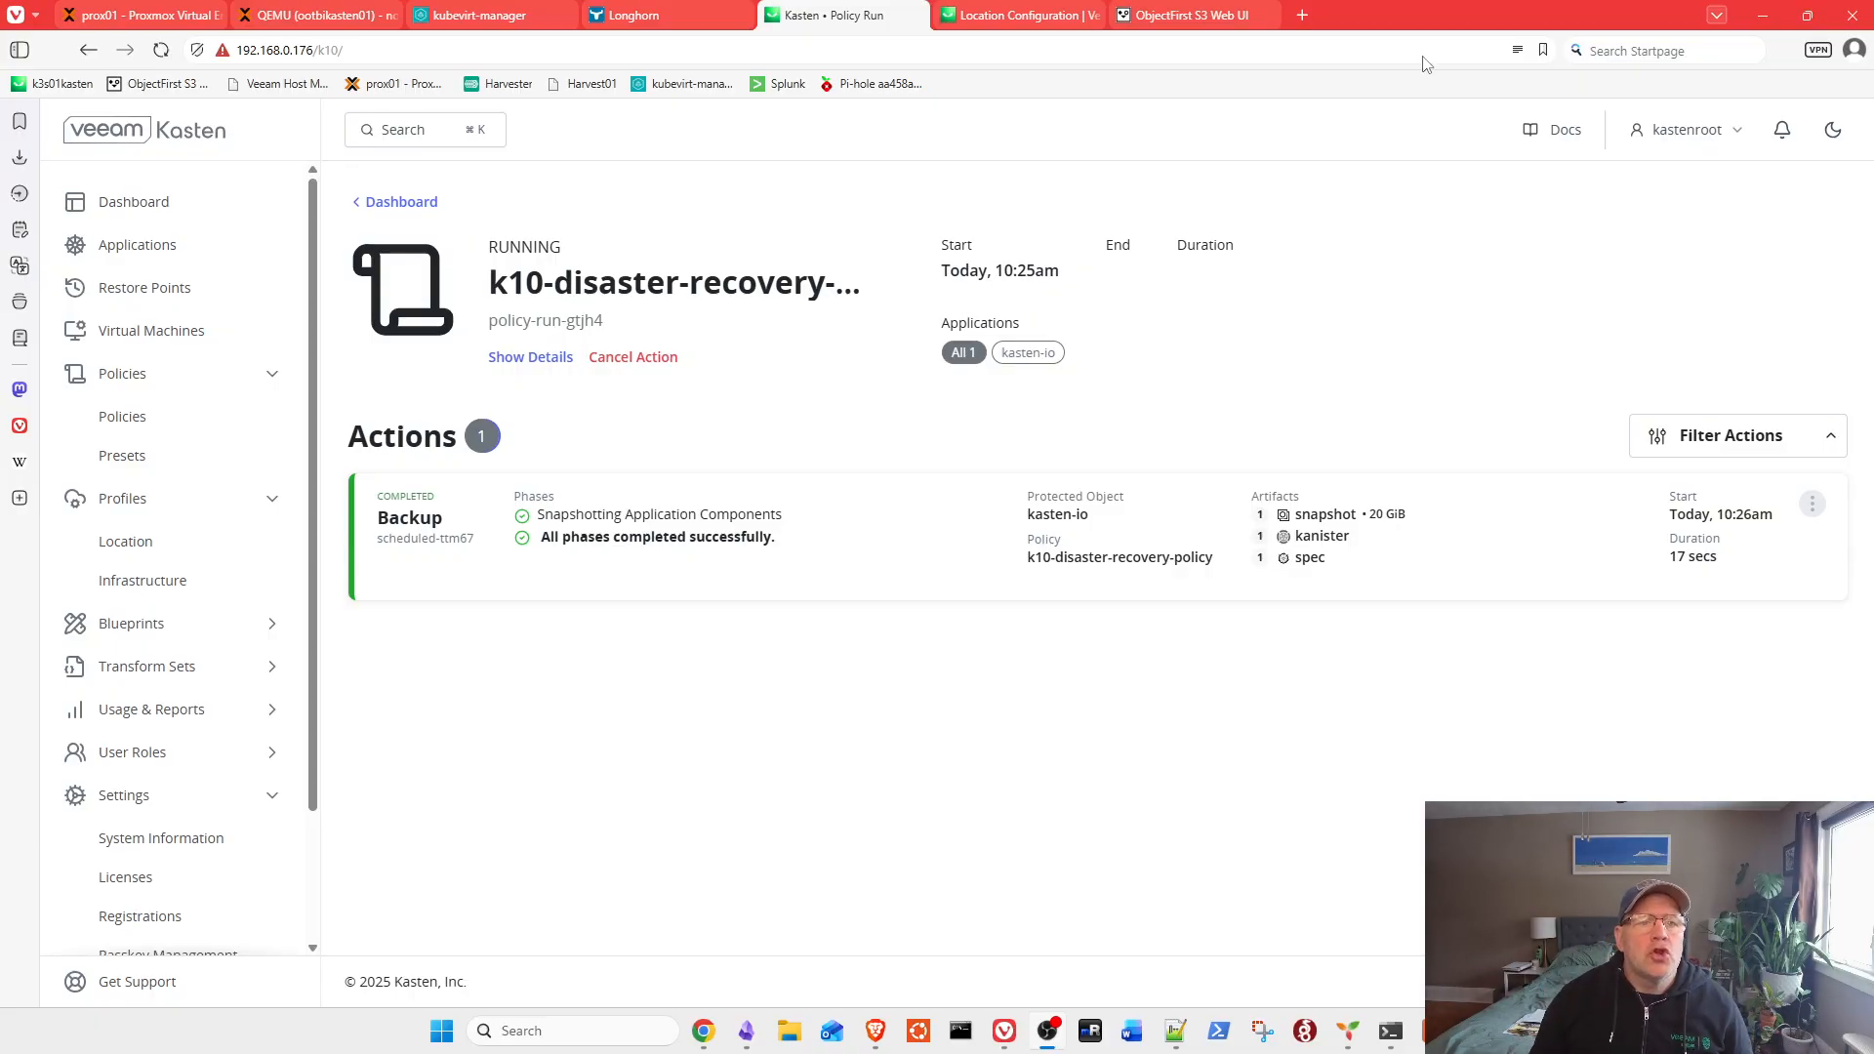
# Step: Bring Windows Terminal forward, clear the screen and list the home directory with ls
pyautogui.click(634, 15)
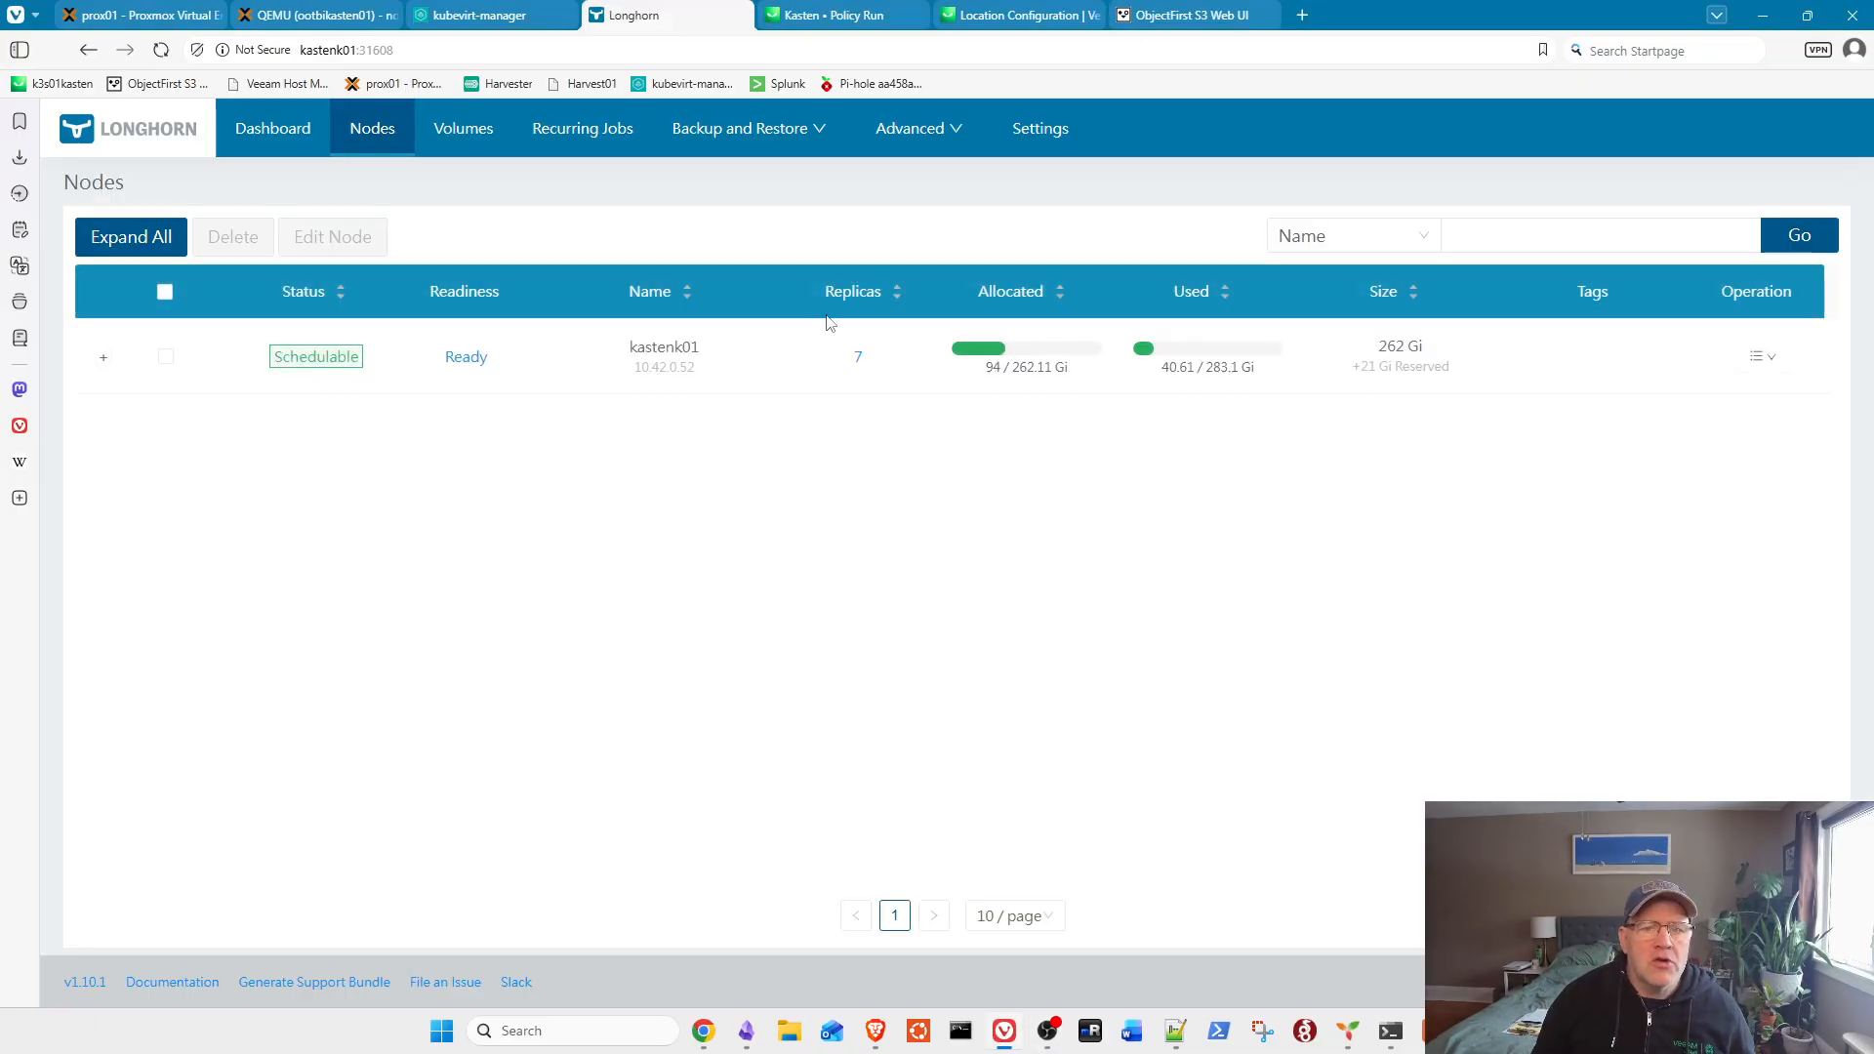
pyautogui.moveTo(1027, 8)
pyautogui.moveTo(858, 8)
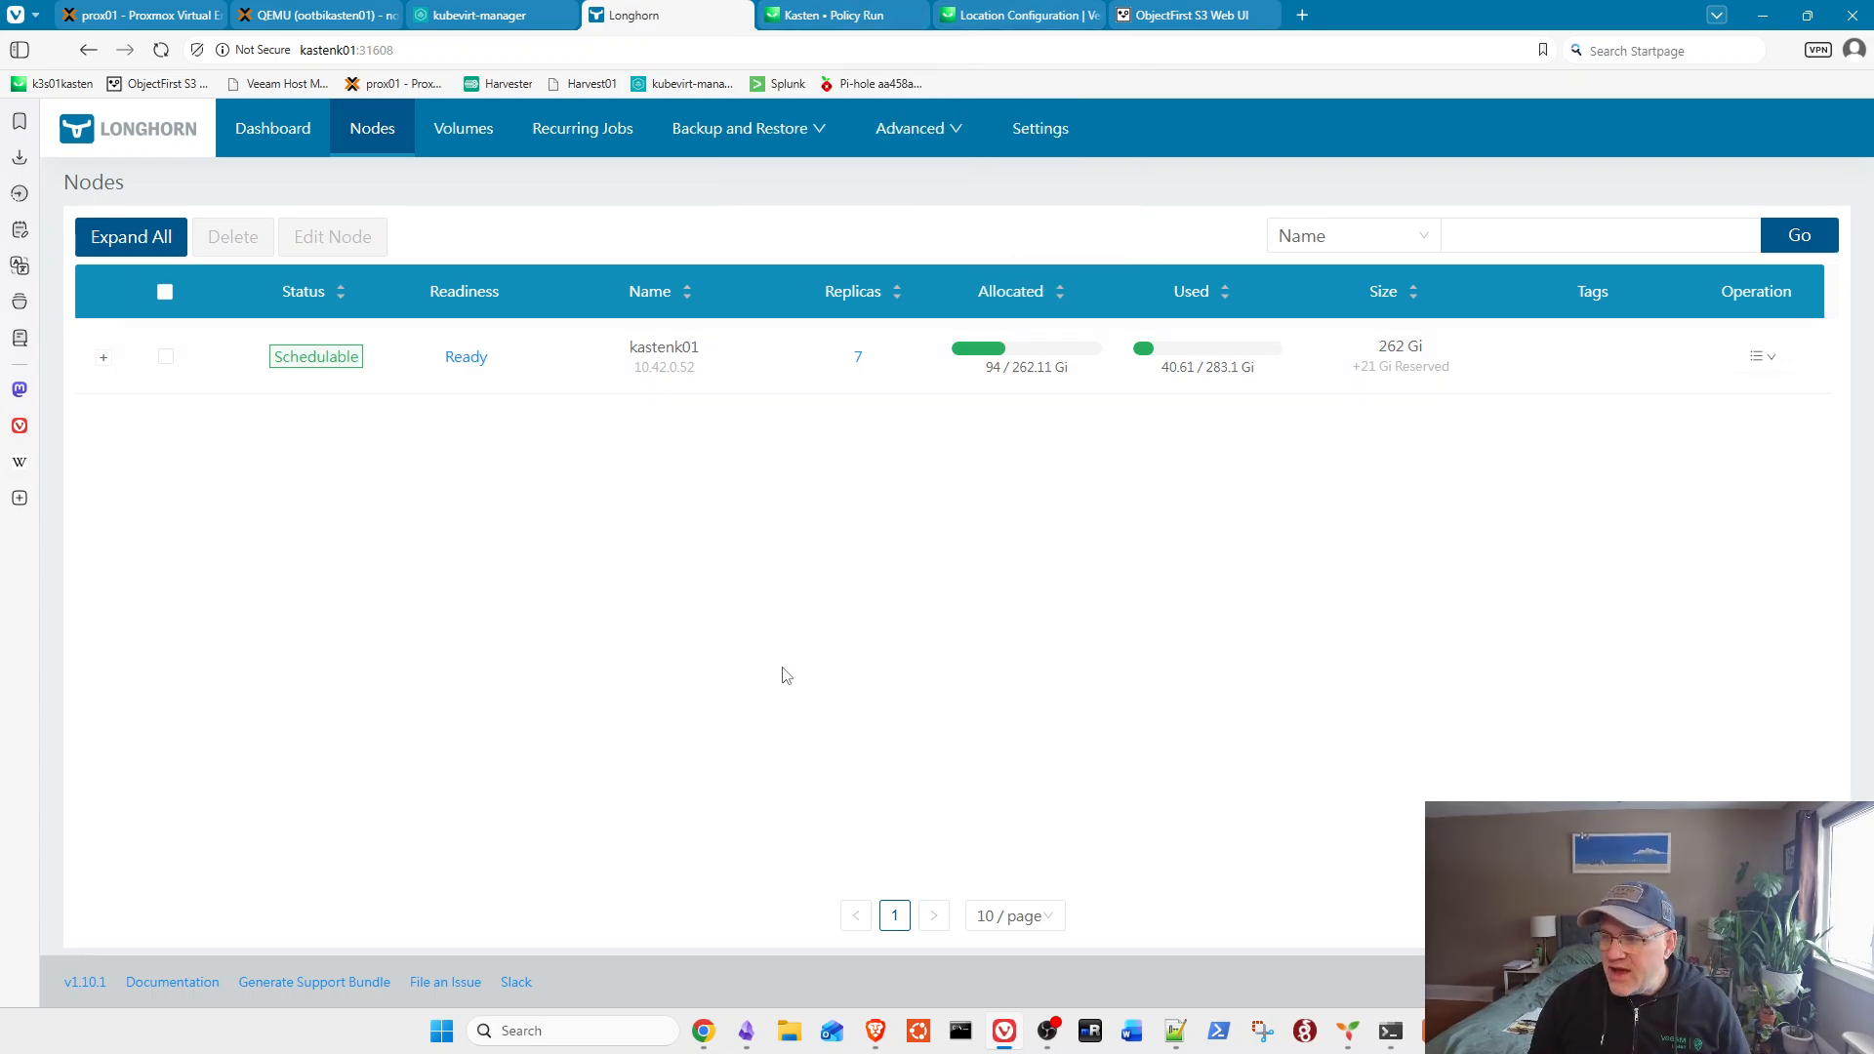
pyautogui.hotkey('alt', 'Tab')
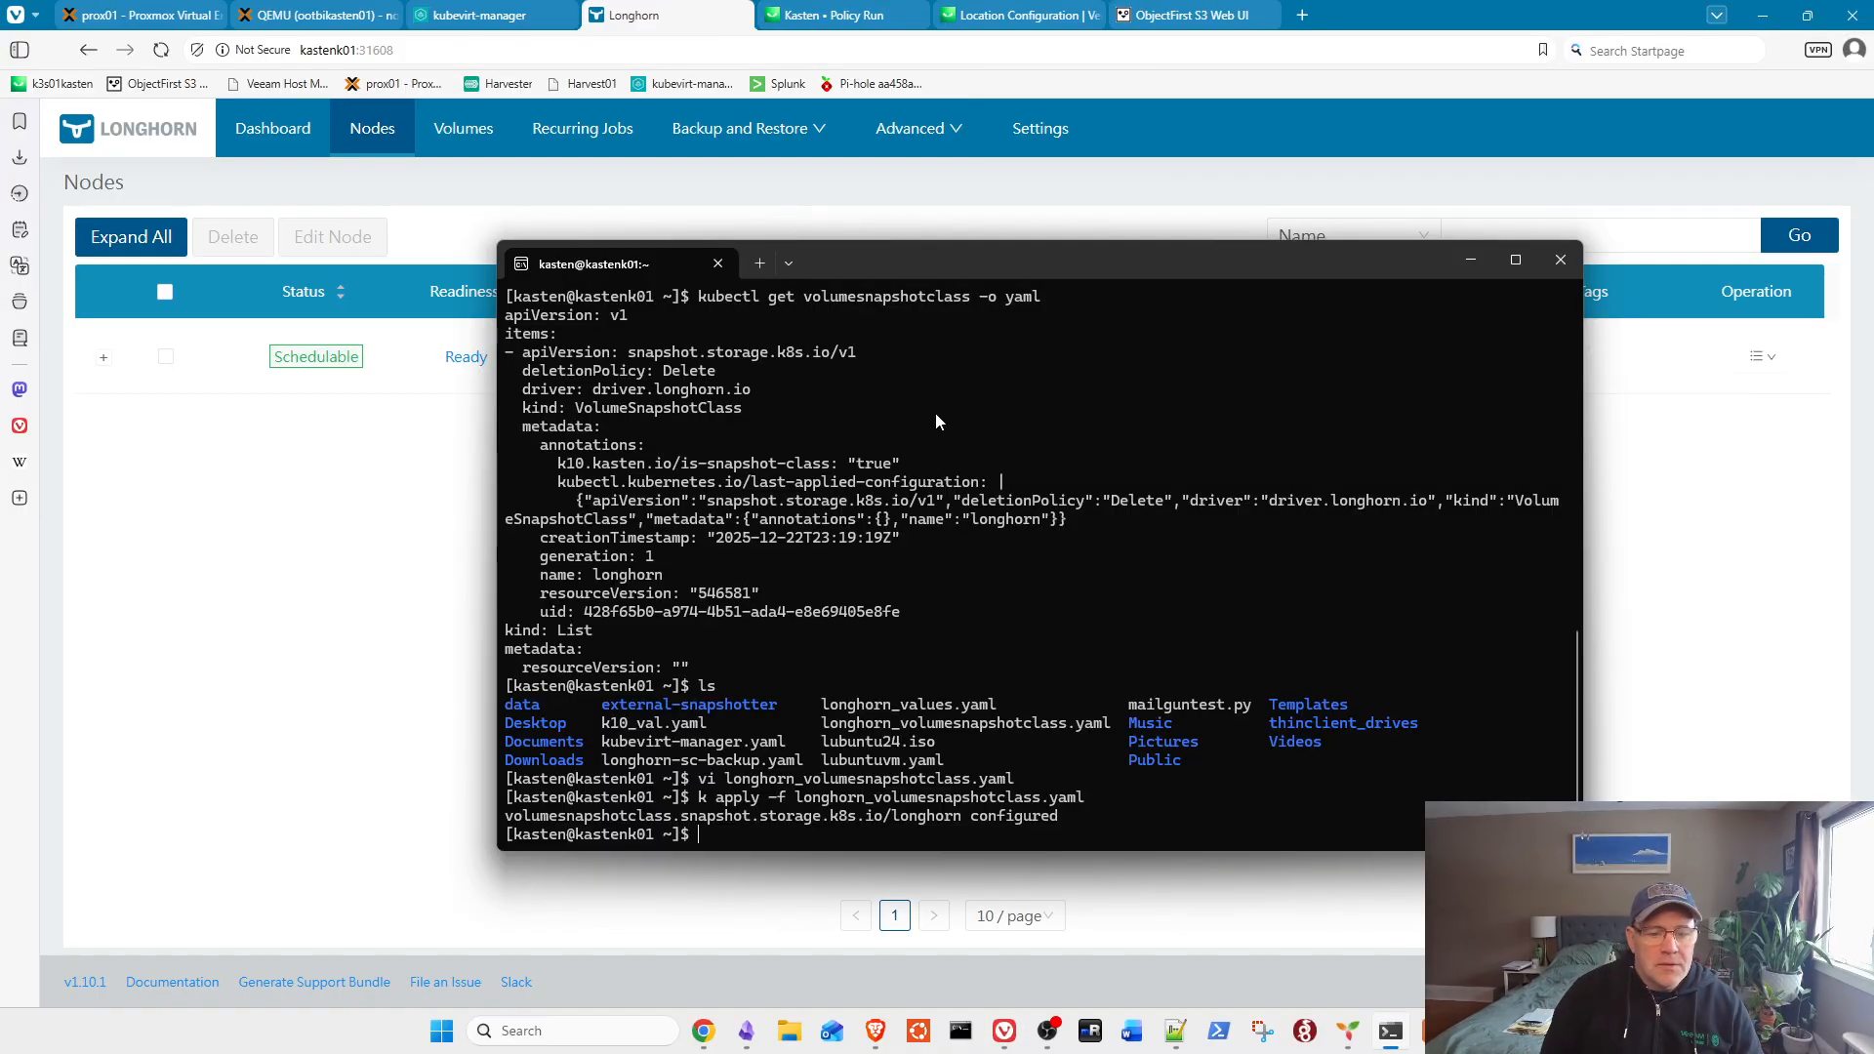
pyautogui.hotkey('ctrl', 'l')
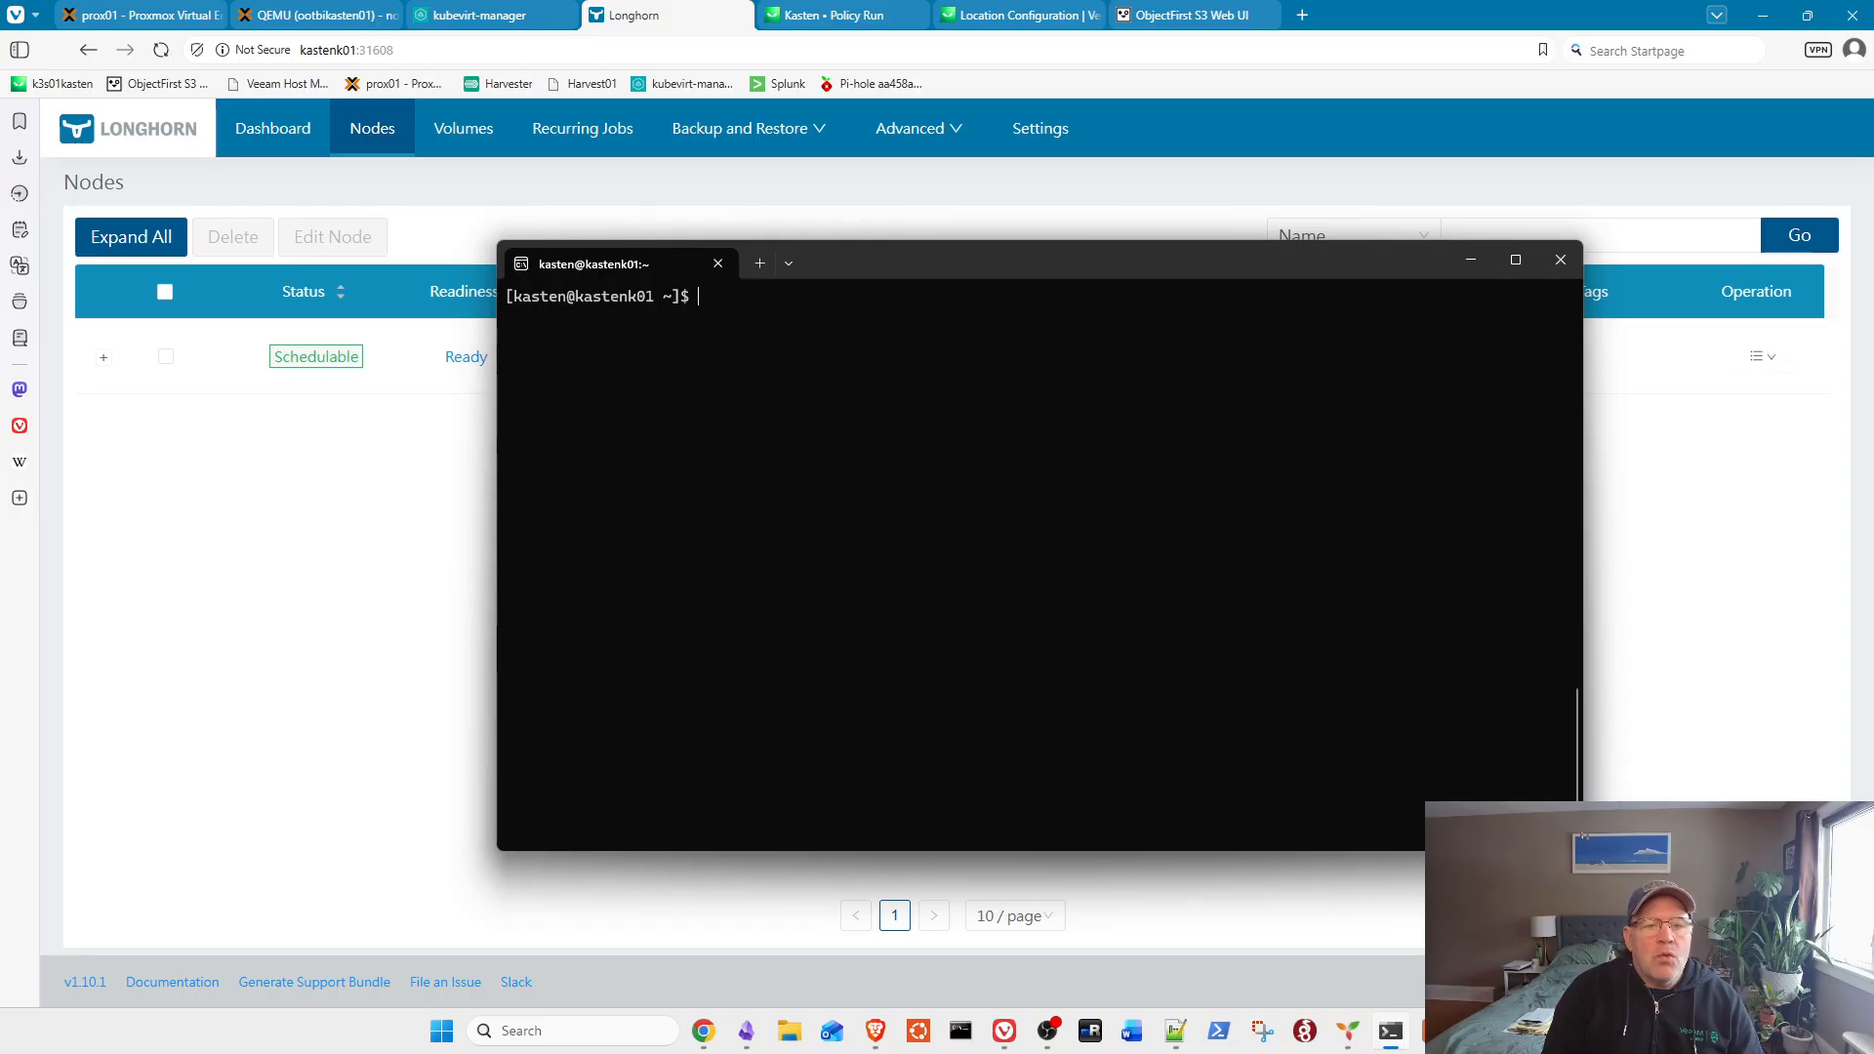
pyautogui.write('cat lon')
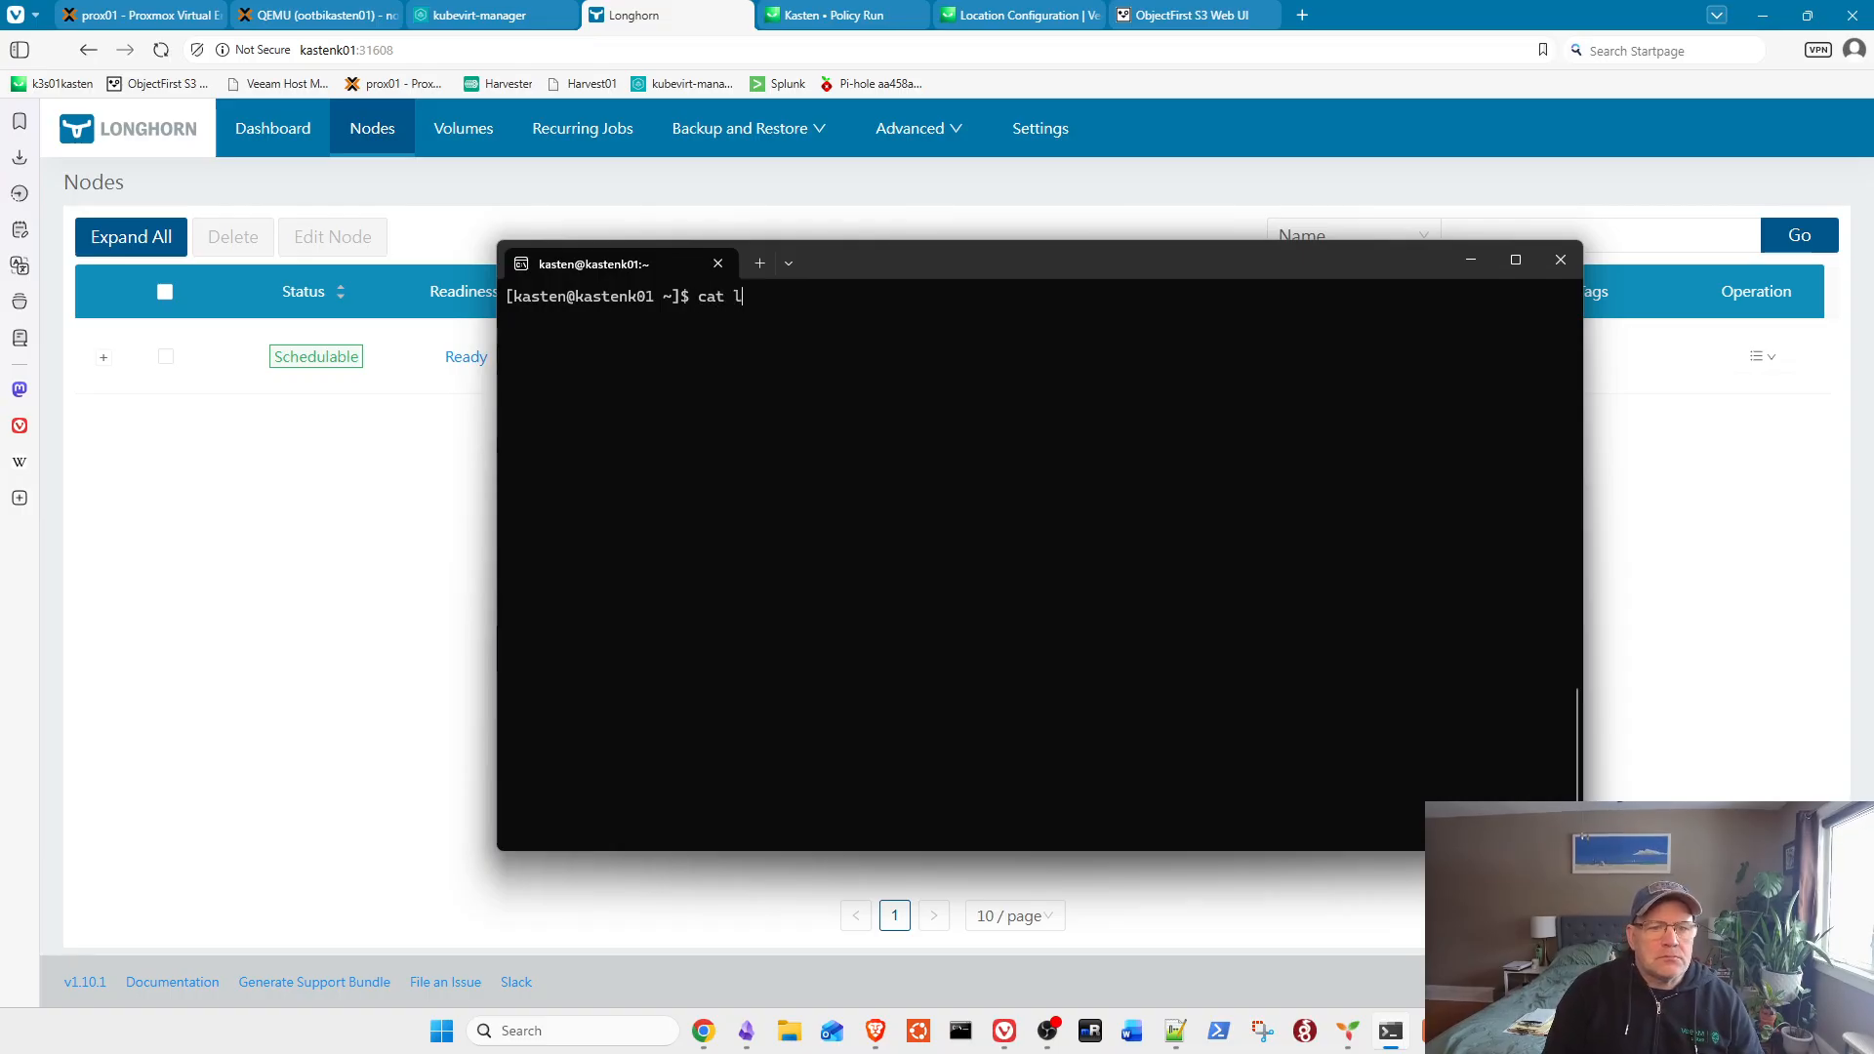
pyautogui.press('BackSpace')
pyautogui.press('BackSpace')
pyautogui.press('BackSpace')
pyautogui.write('volu')
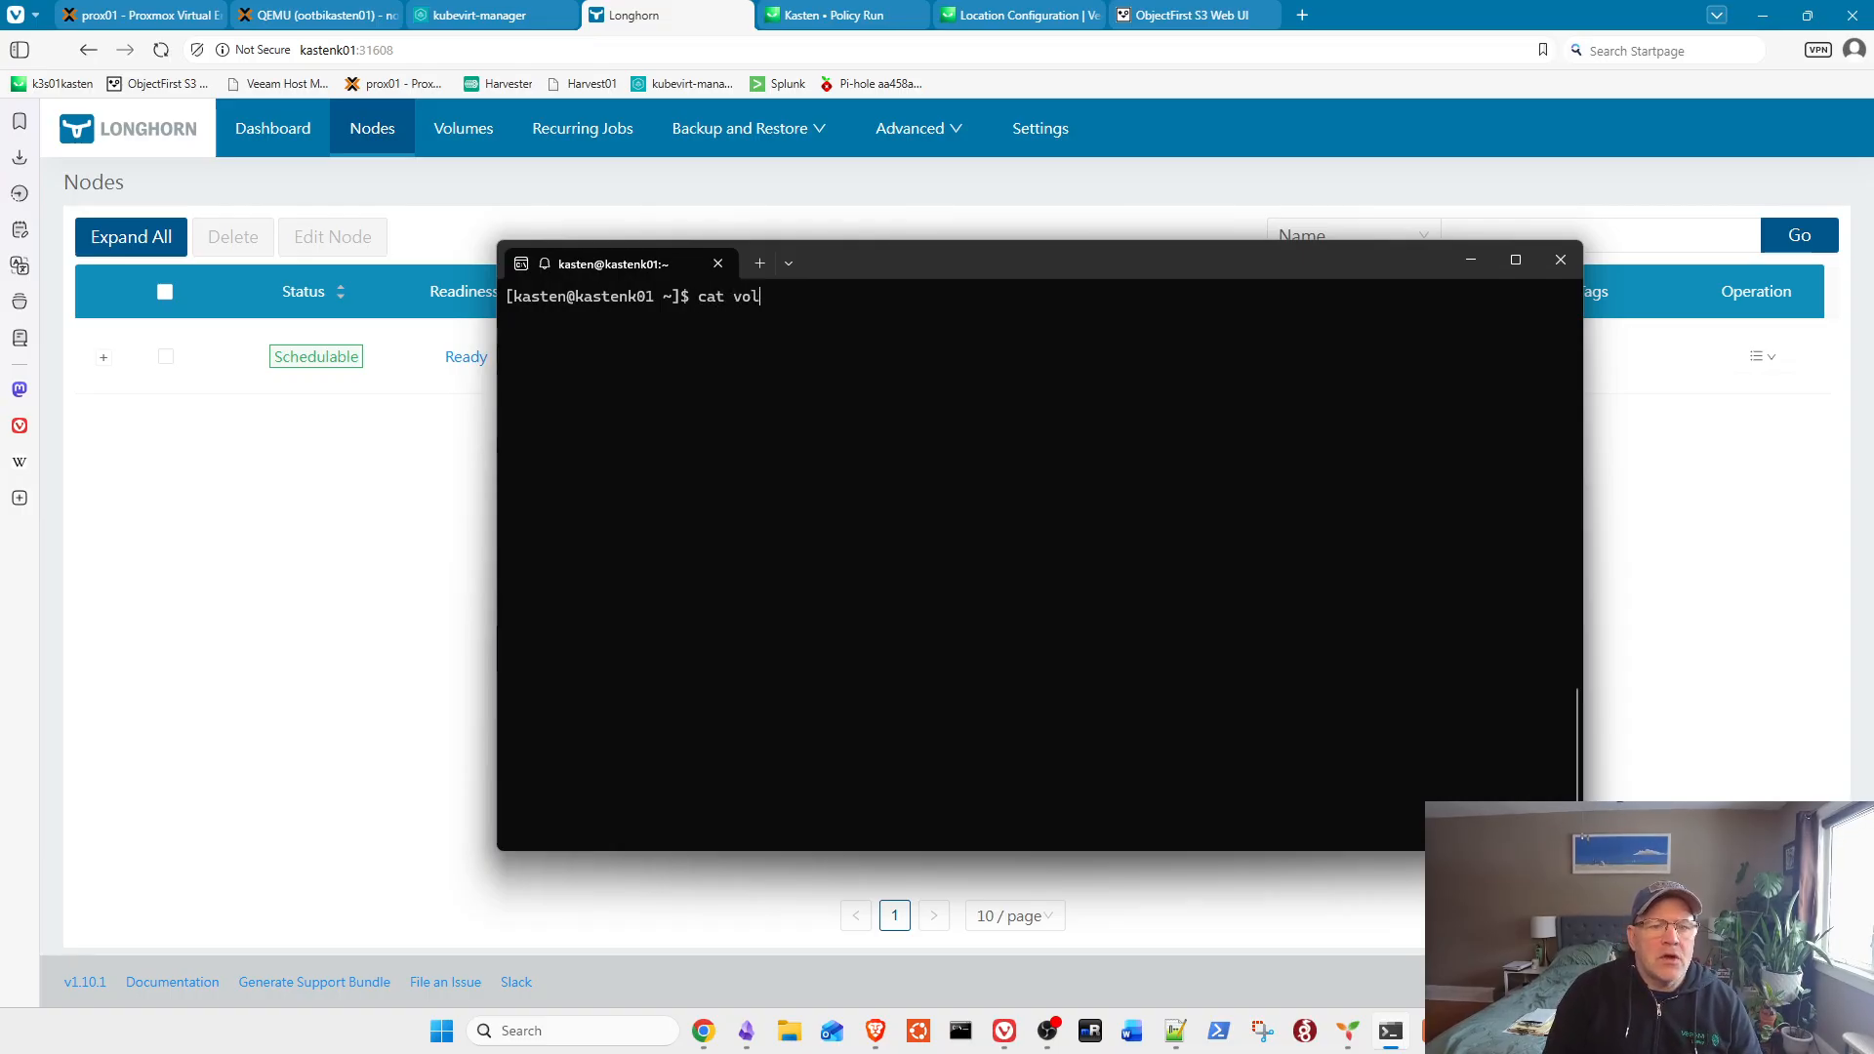
pyautogui.press('BackSpace')
pyautogui.press('BackSpace')
pyautogui.press('BackSpace')
pyautogui.press('BackSpace')
pyautogui.press('BackSpace')
pyautogui.press('BackSpace')
pyautogui.press('BackSpace')
pyautogui.press('BackSpace')
pyautogui.write('ls')
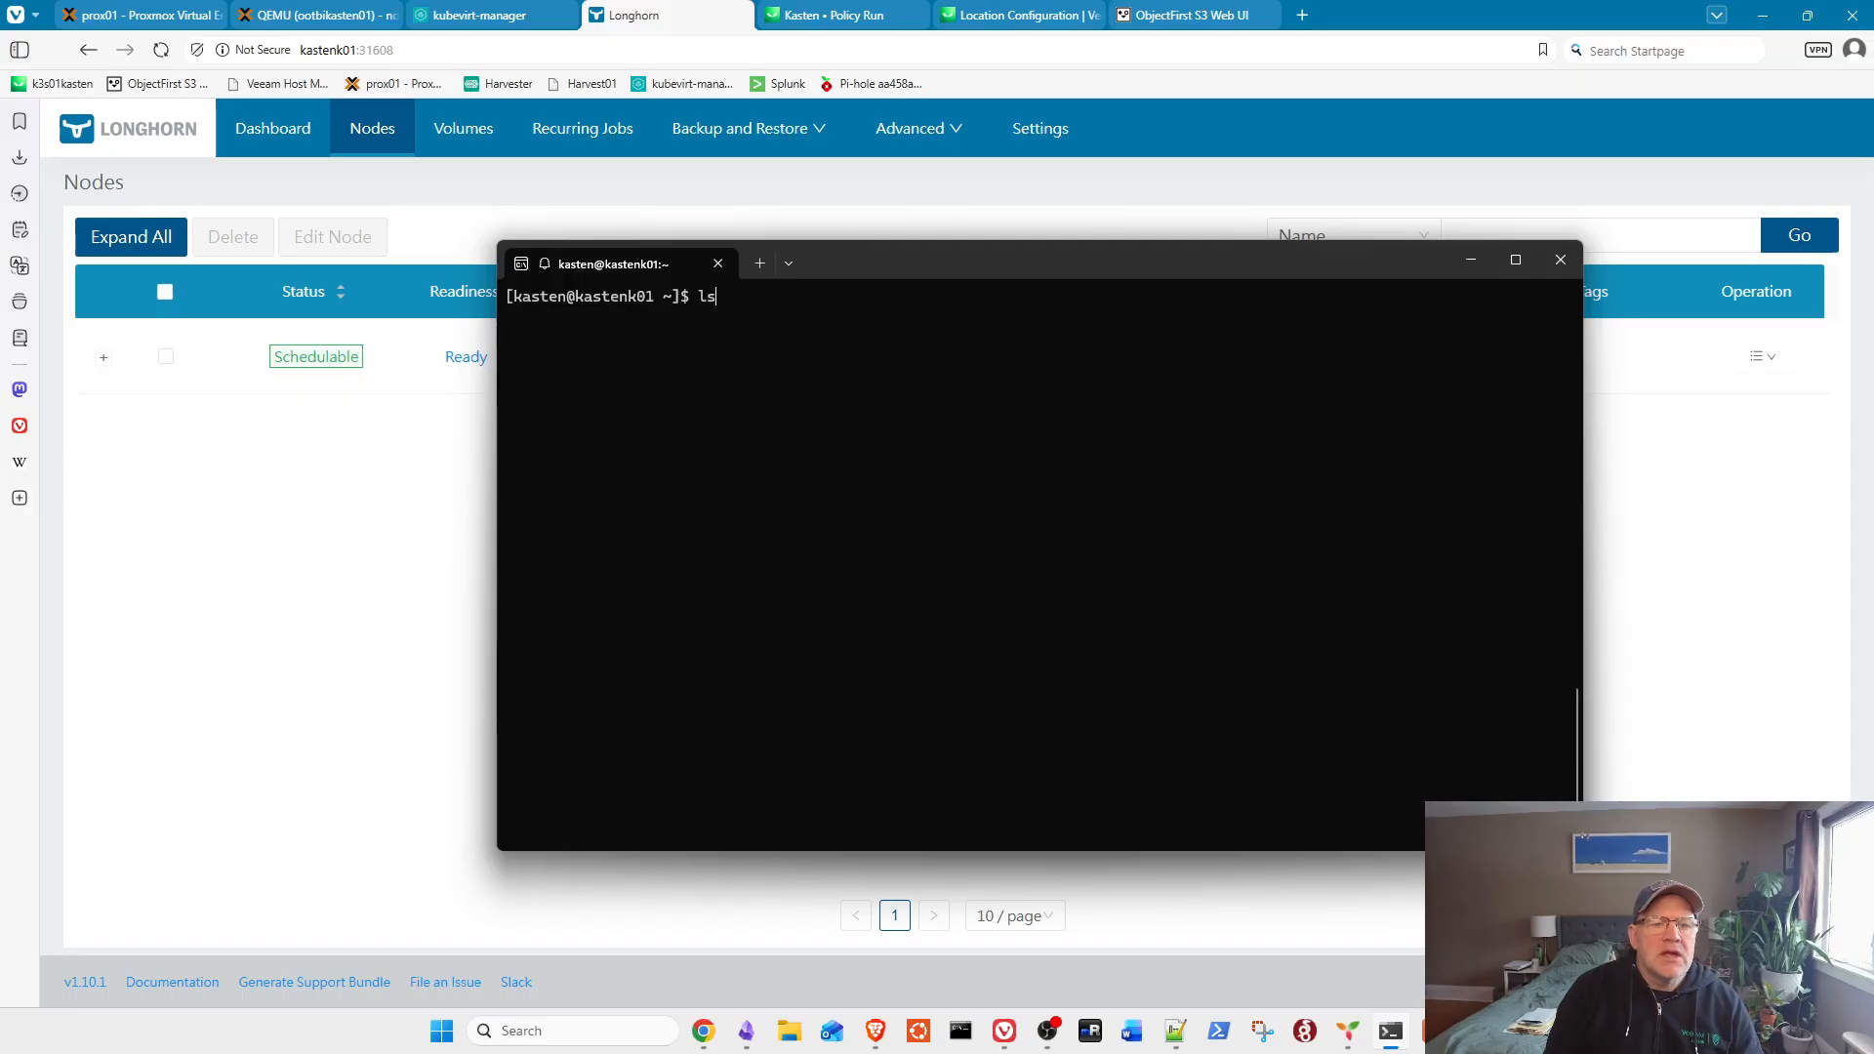
pyautogui.press('Return')
# Step: Print longhorn_volumesnapshotclass.yaml, showing the longhorn class with driver.longhorn.io and deletionPolicy Delete
pyautogui.write('c')
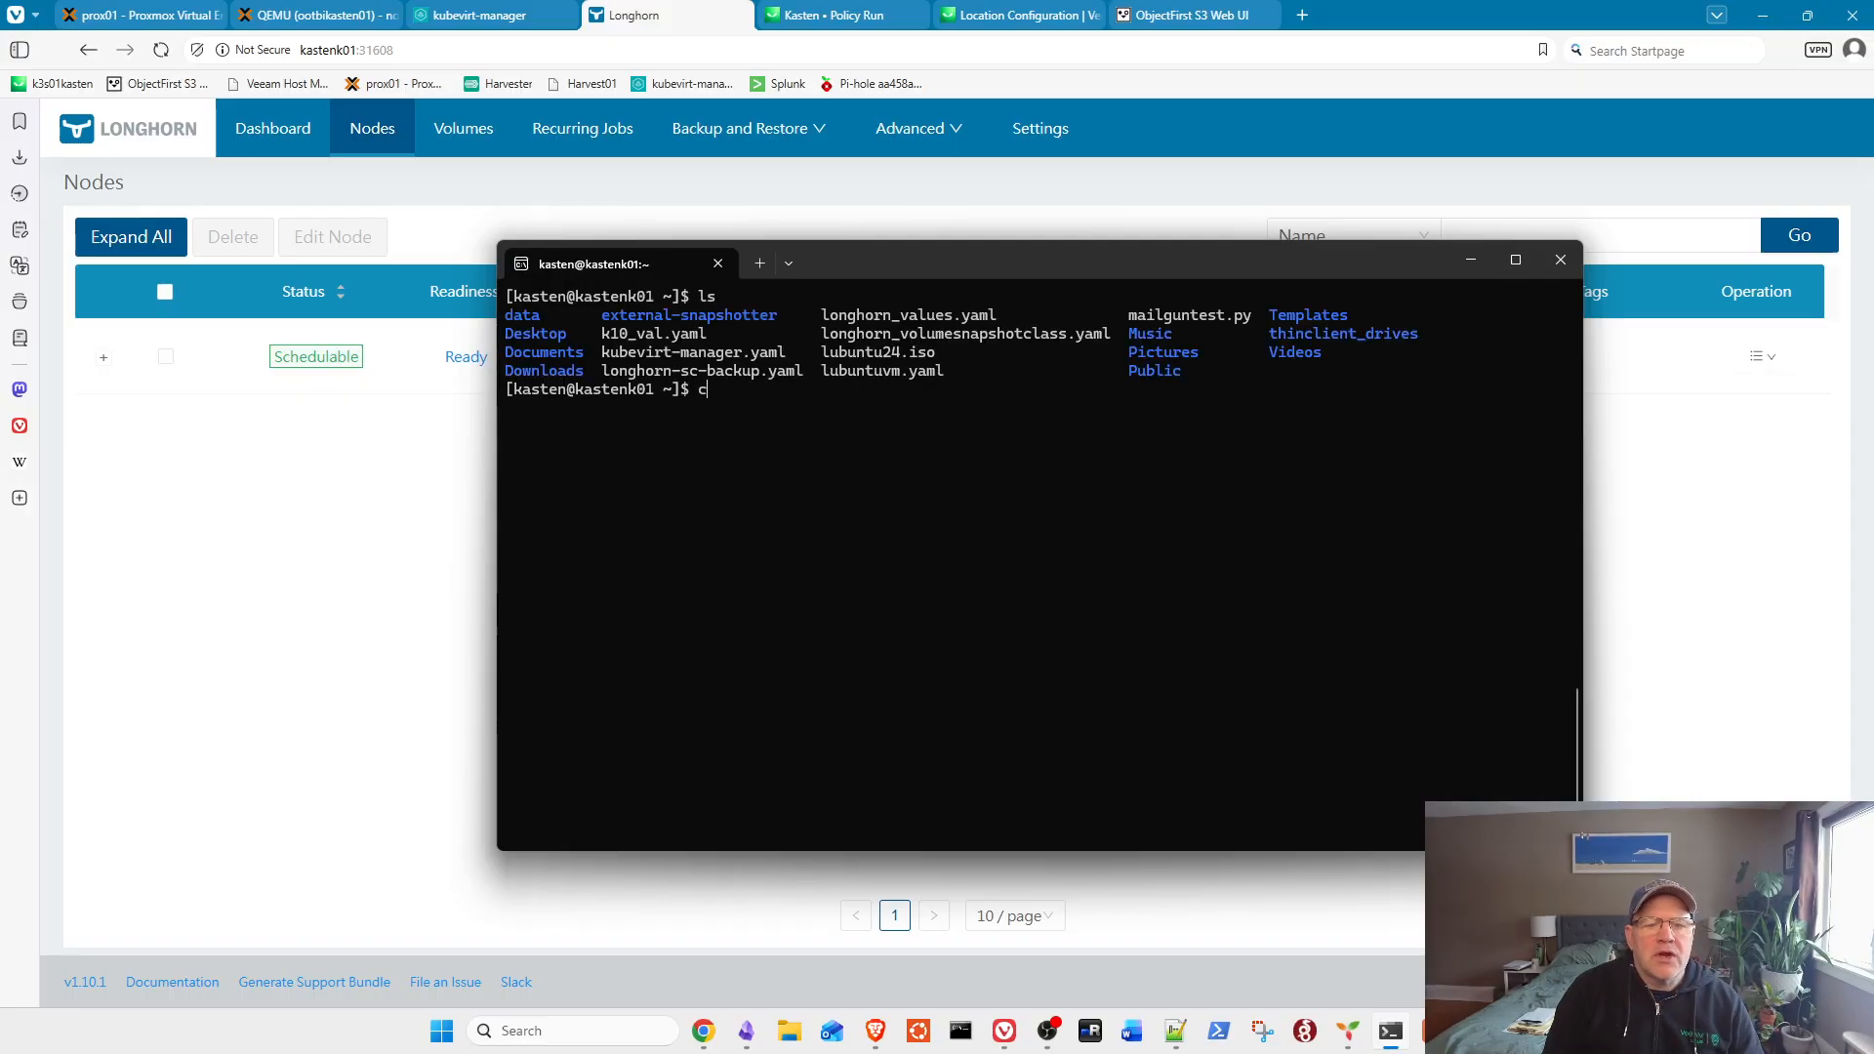
pyautogui.write('at longhorn_vo')
pyautogui.press('Tab')
pyautogui.press('Return')
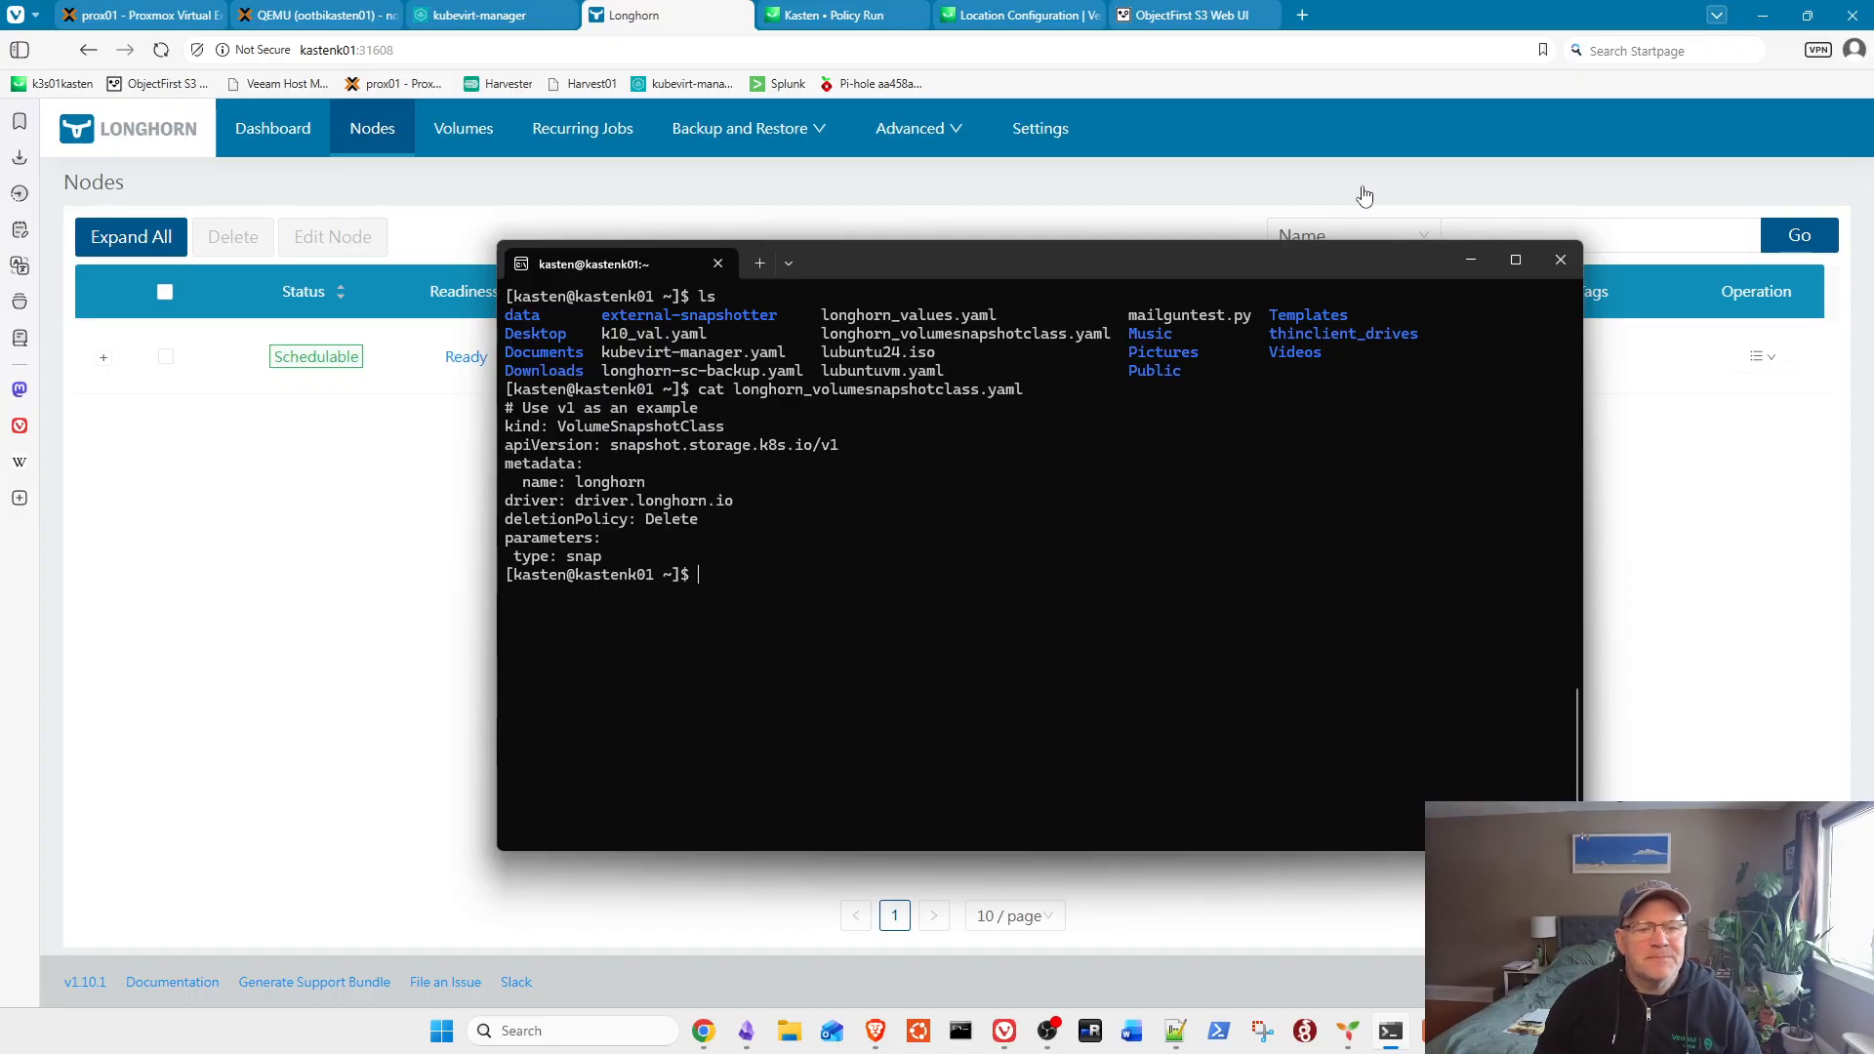
pyautogui.moveTo(1318, 266); pyautogui.dragTo(1305, 213)
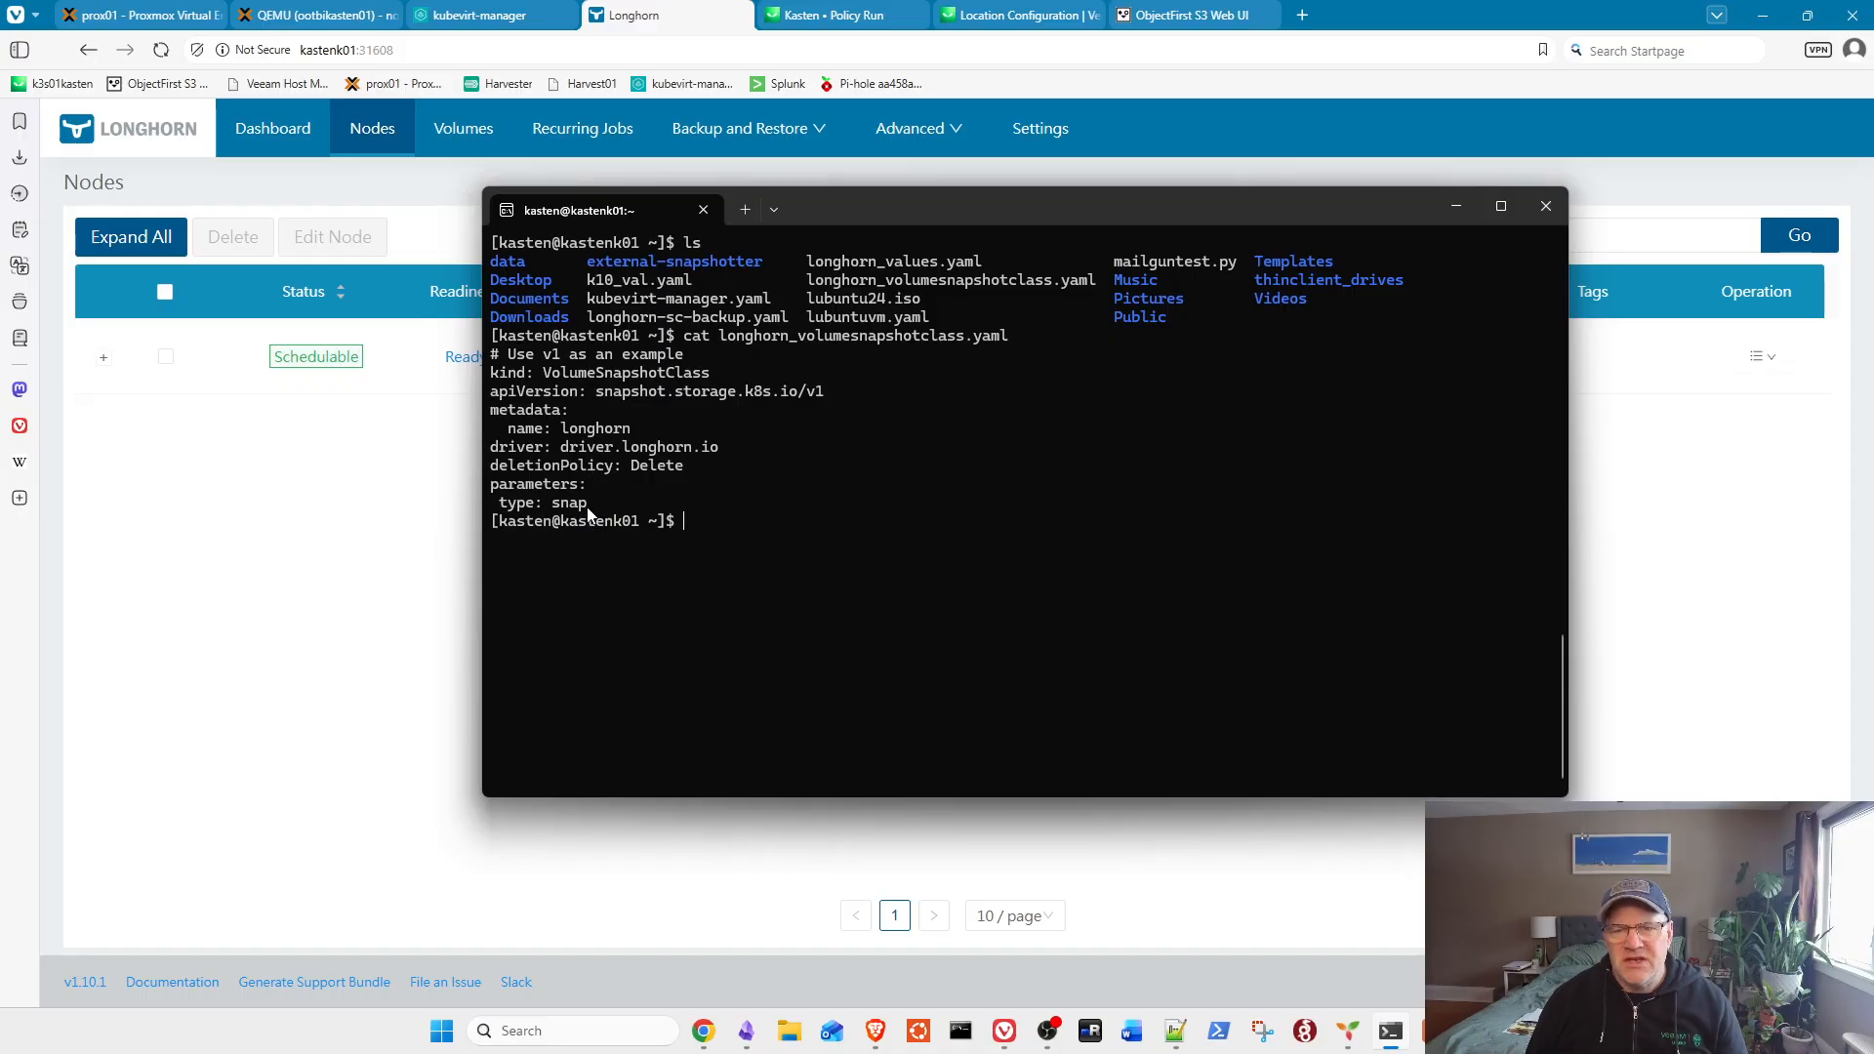
# Step: Open the completed Backup action and check its snapshot (20 GiB), kanister and spec artifacts
pyautogui.click(997, 14)
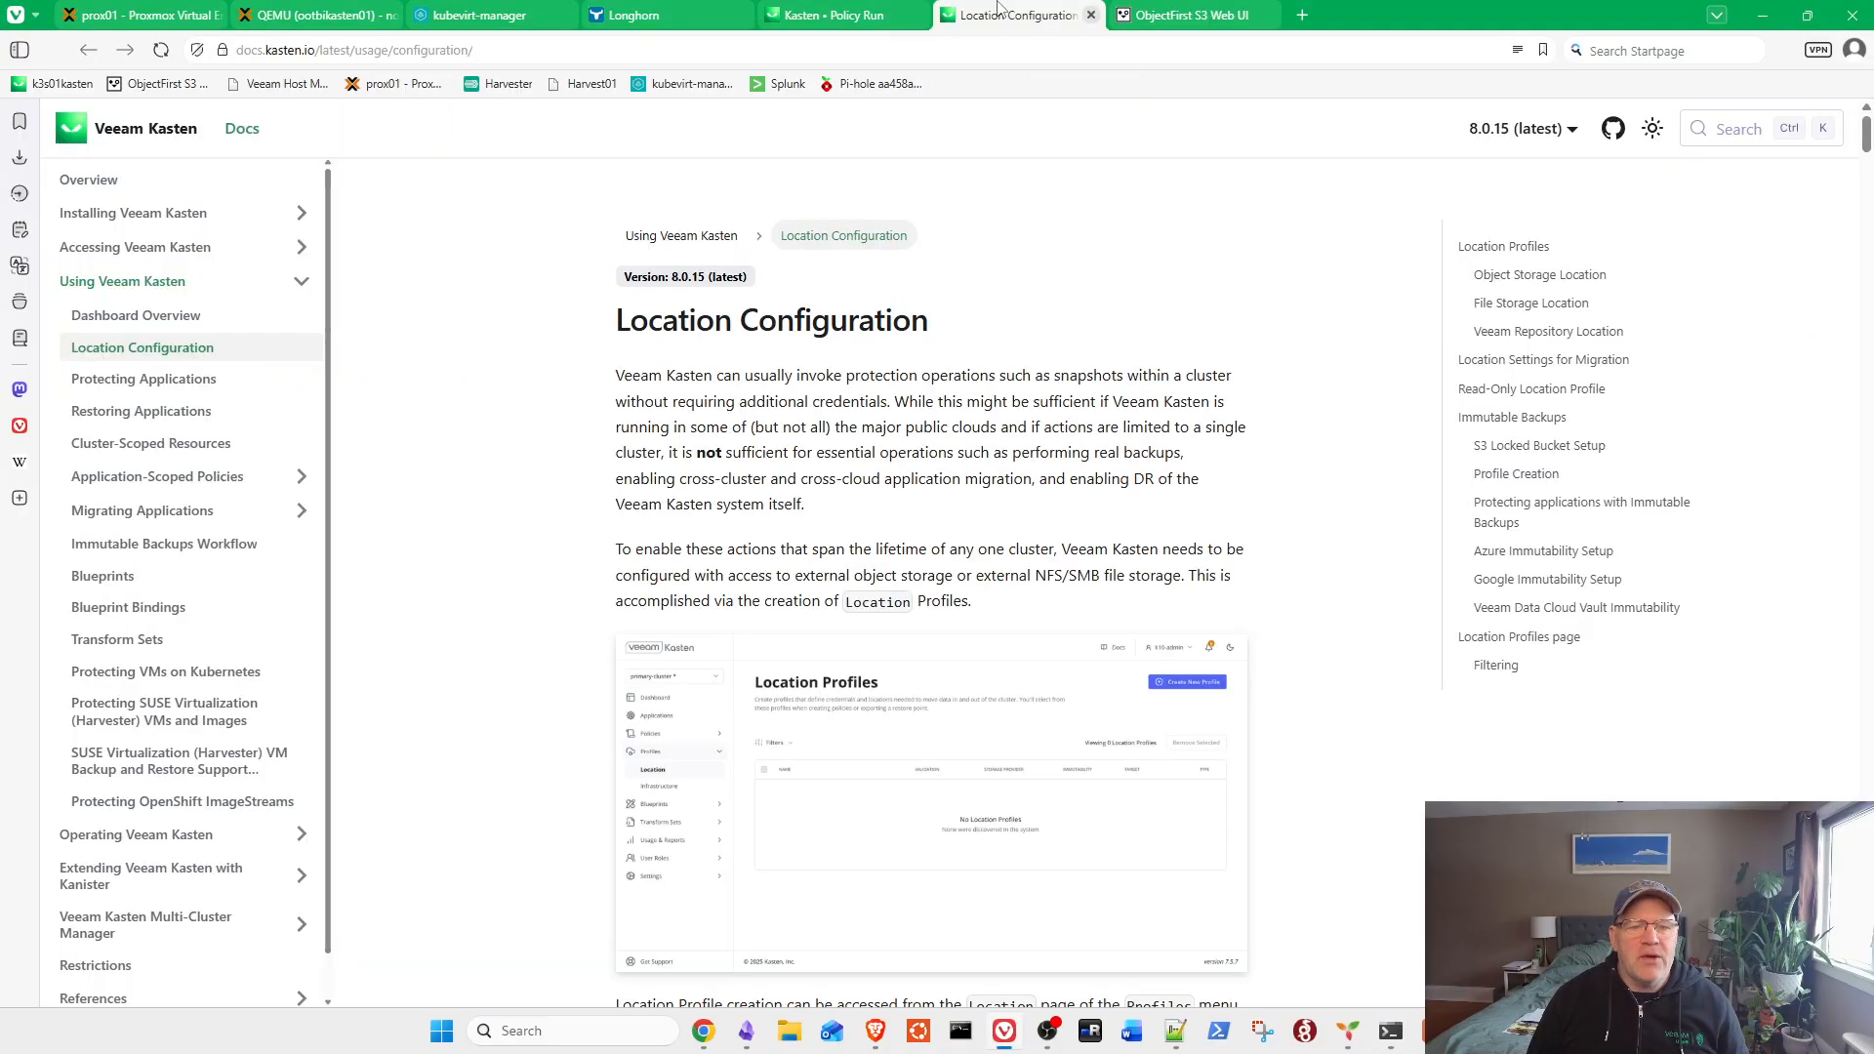
pyautogui.click(839, 14)
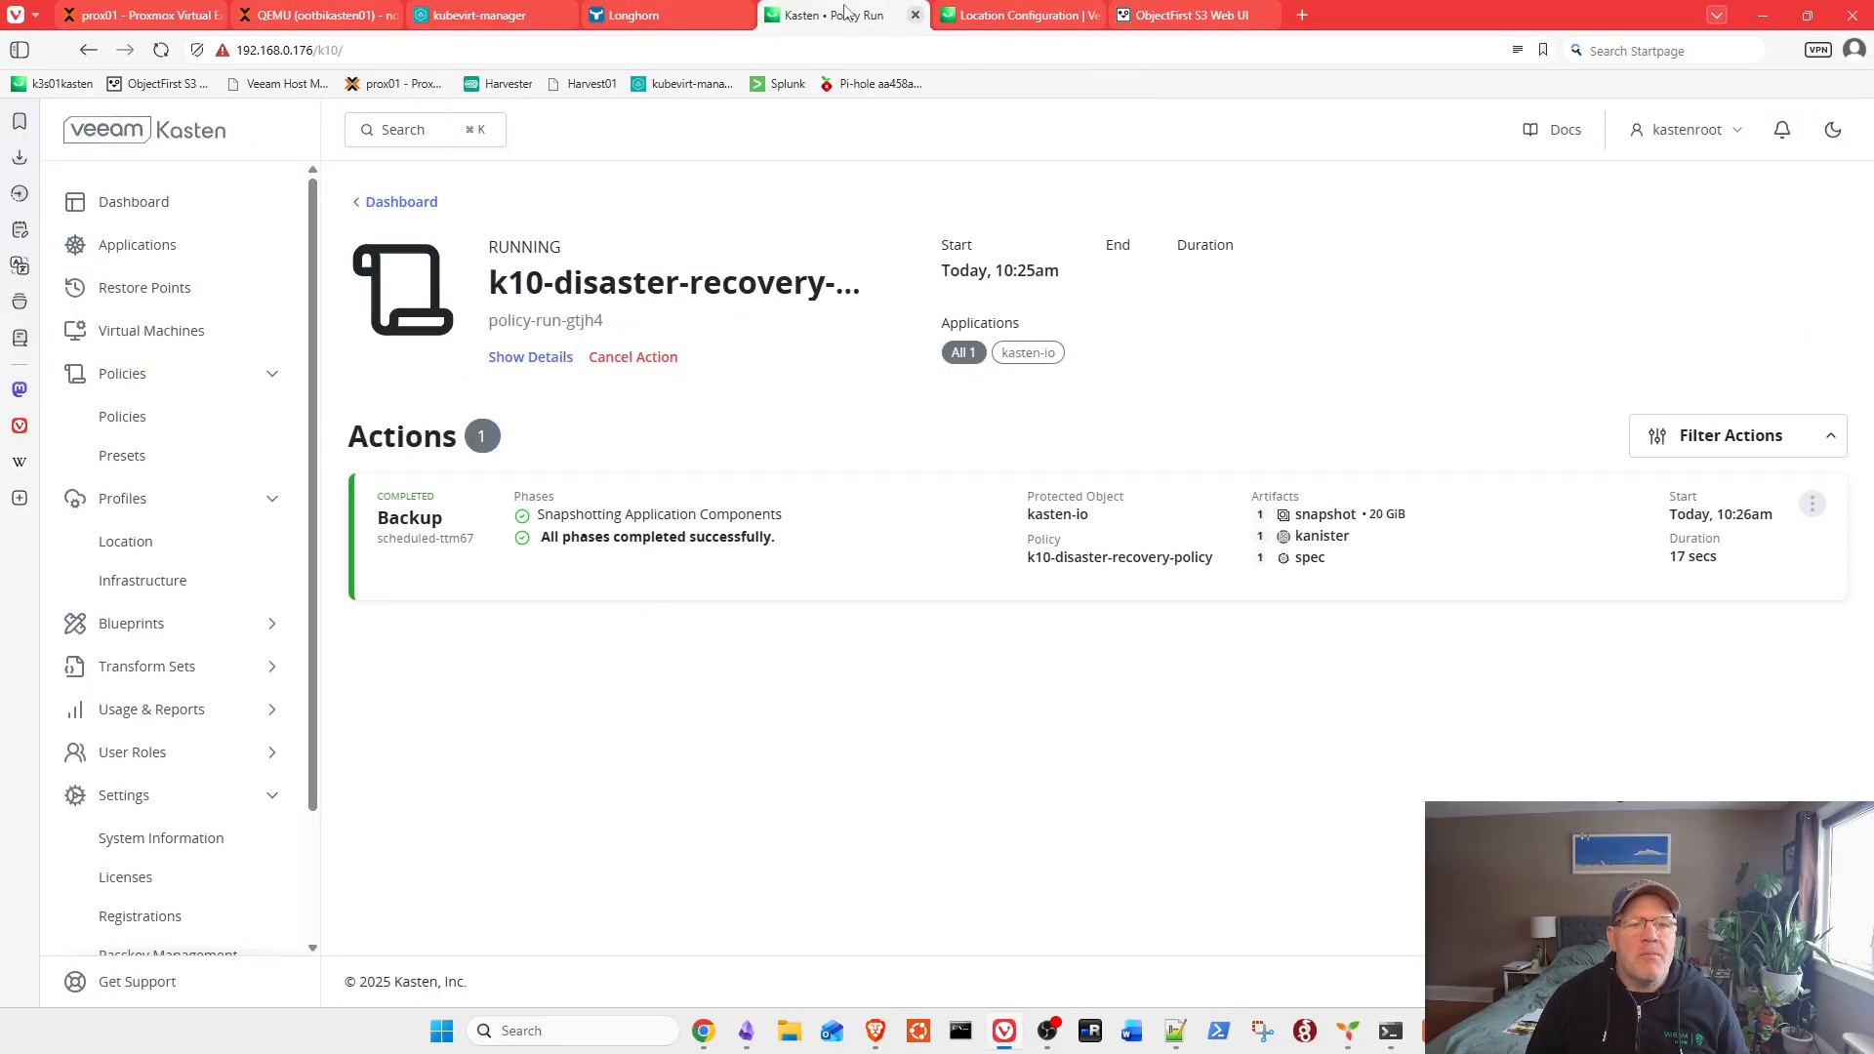
pyautogui.click(649, 515)
pyautogui.scroll(-5, 1512, 391)
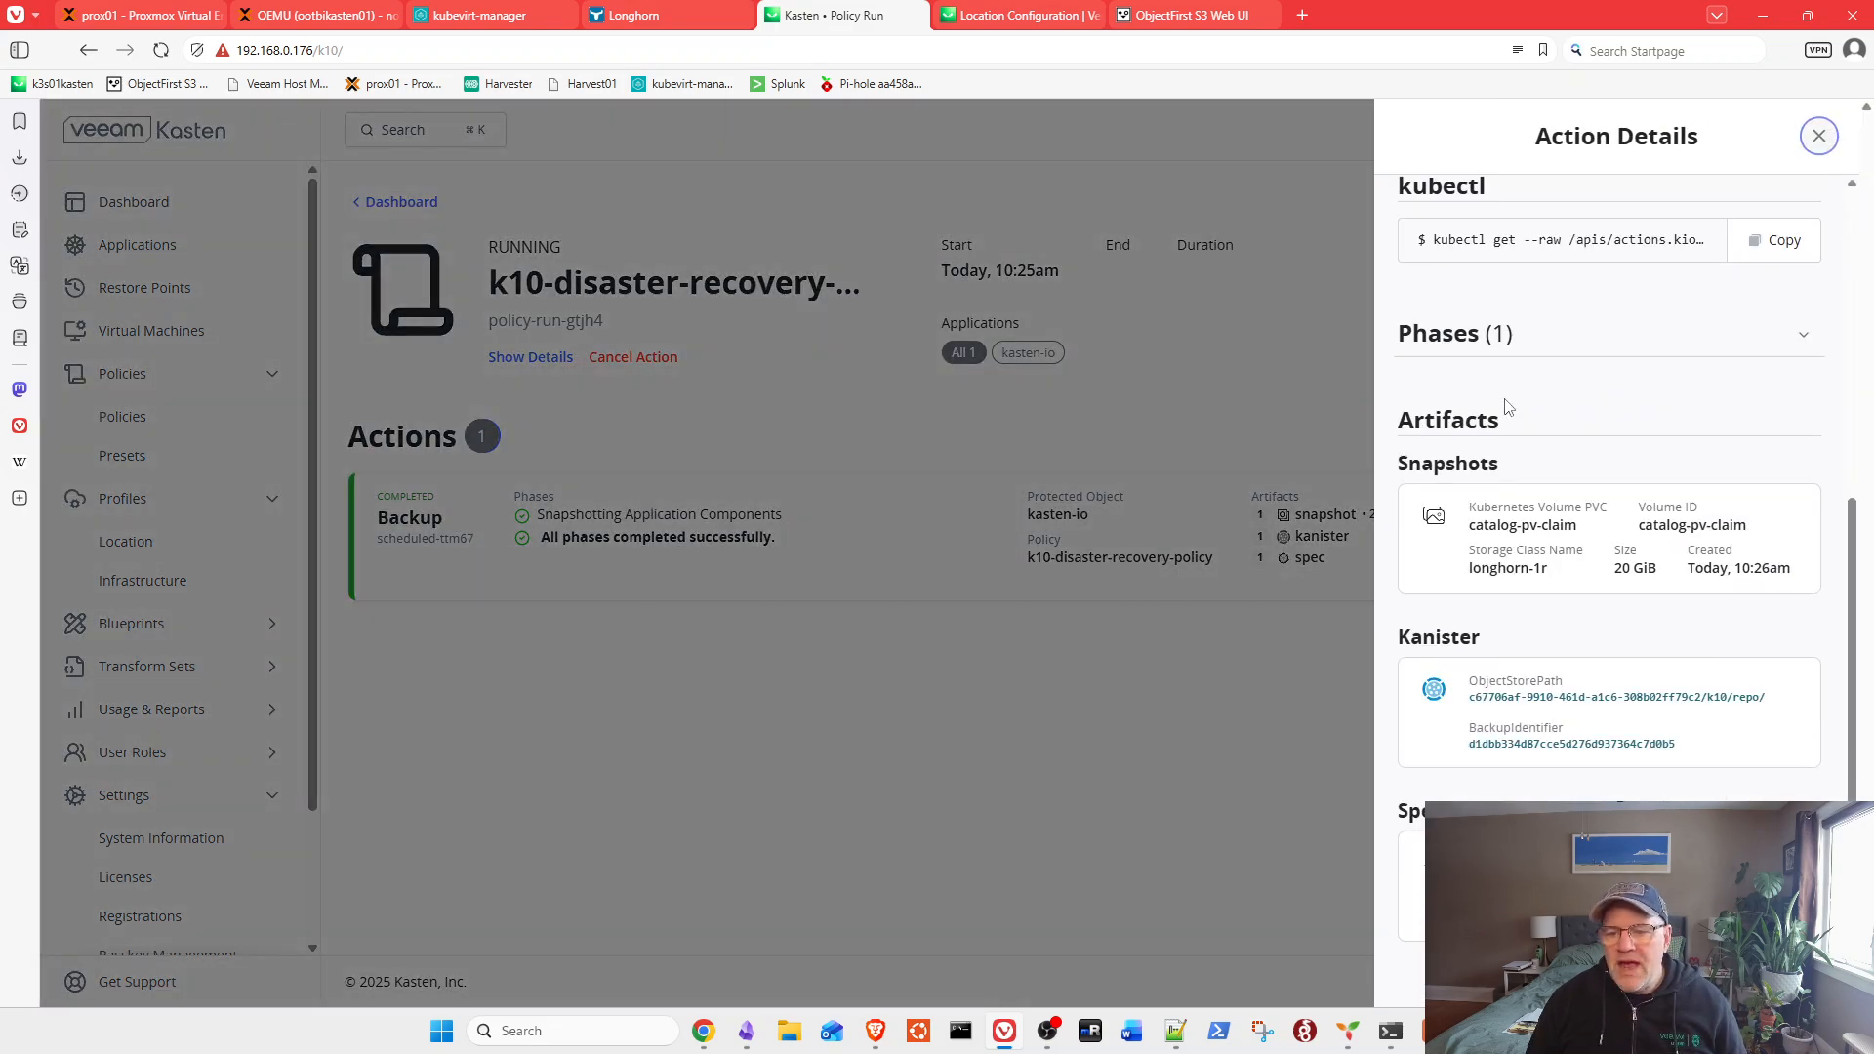
pyautogui.scroll(-2, 1507, 402)
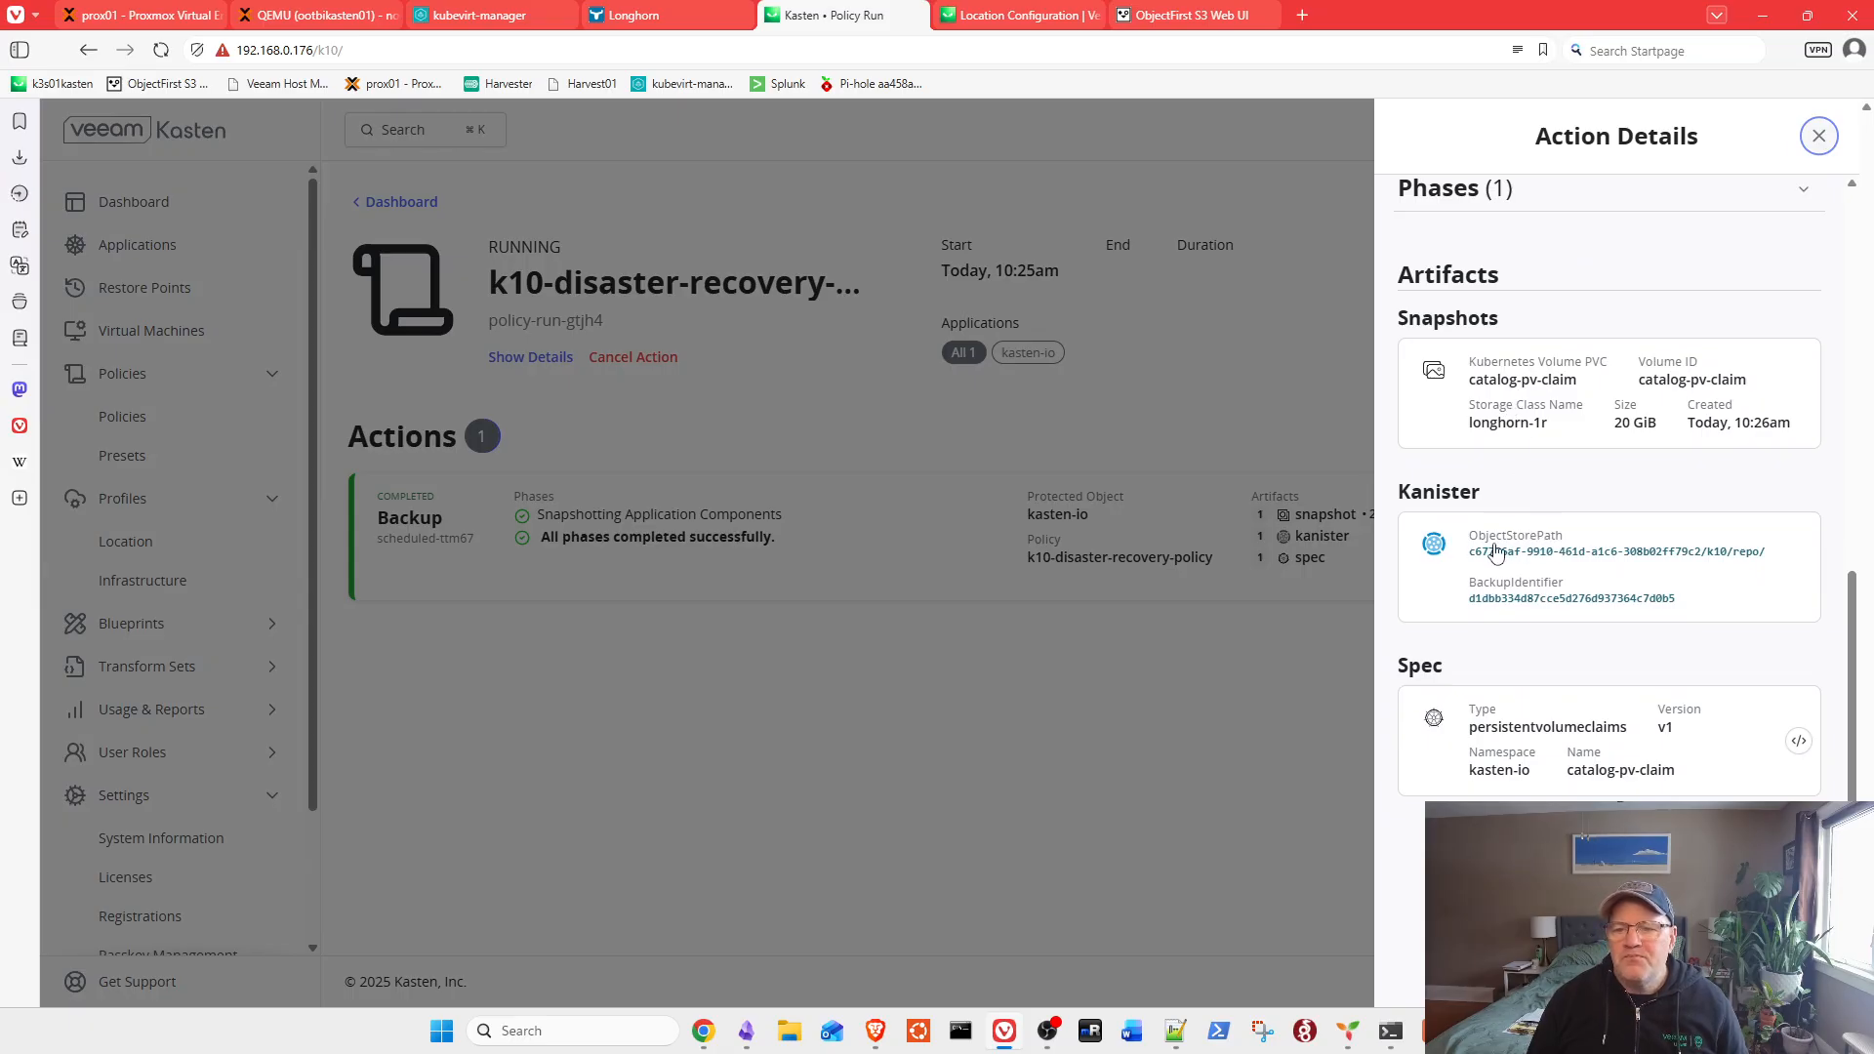
pyautogui.scroll(1, 1552, 607)
pyautogui.scroll(4, 1552, 607)
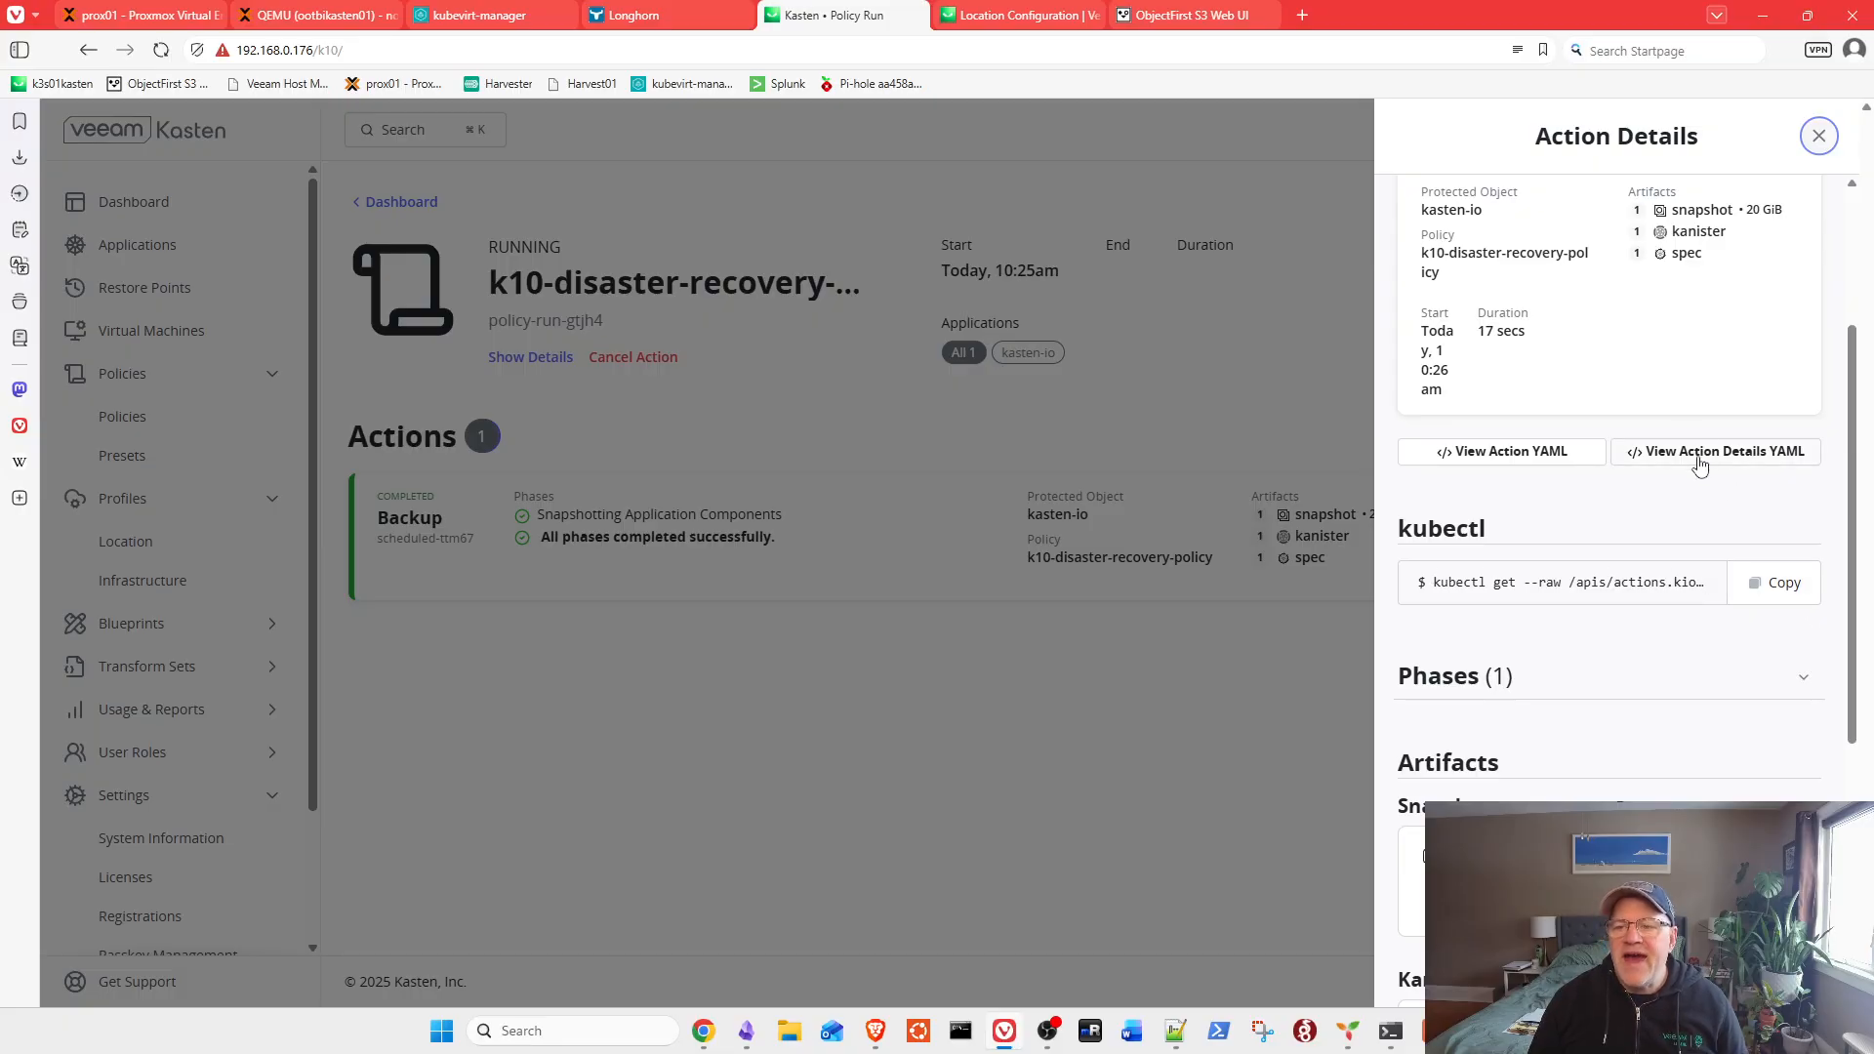
# Step: Inspect the action's resource YAML and details YAML, then close them and the details panel
pyautogui.click(1481, 455)
pyautogui.scroll(-10, 988, 410)
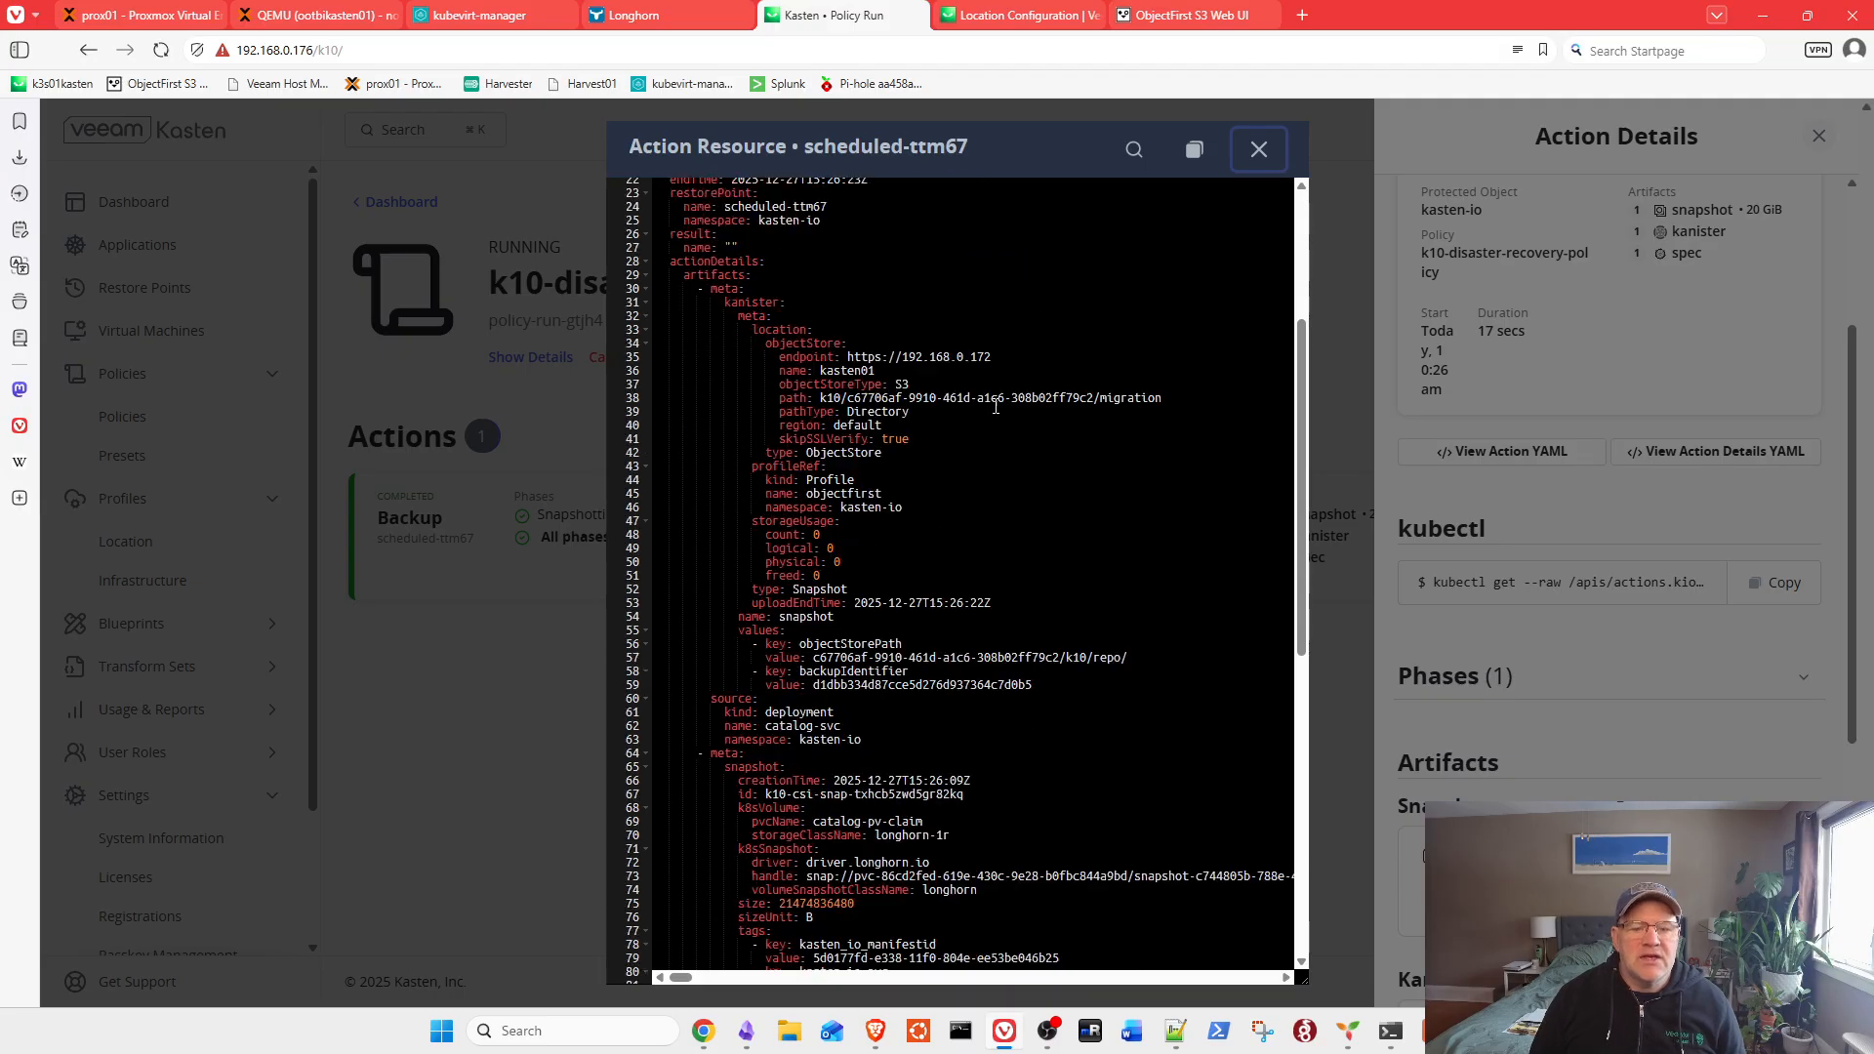
pyautogui.scroll(5, 1002, 403)
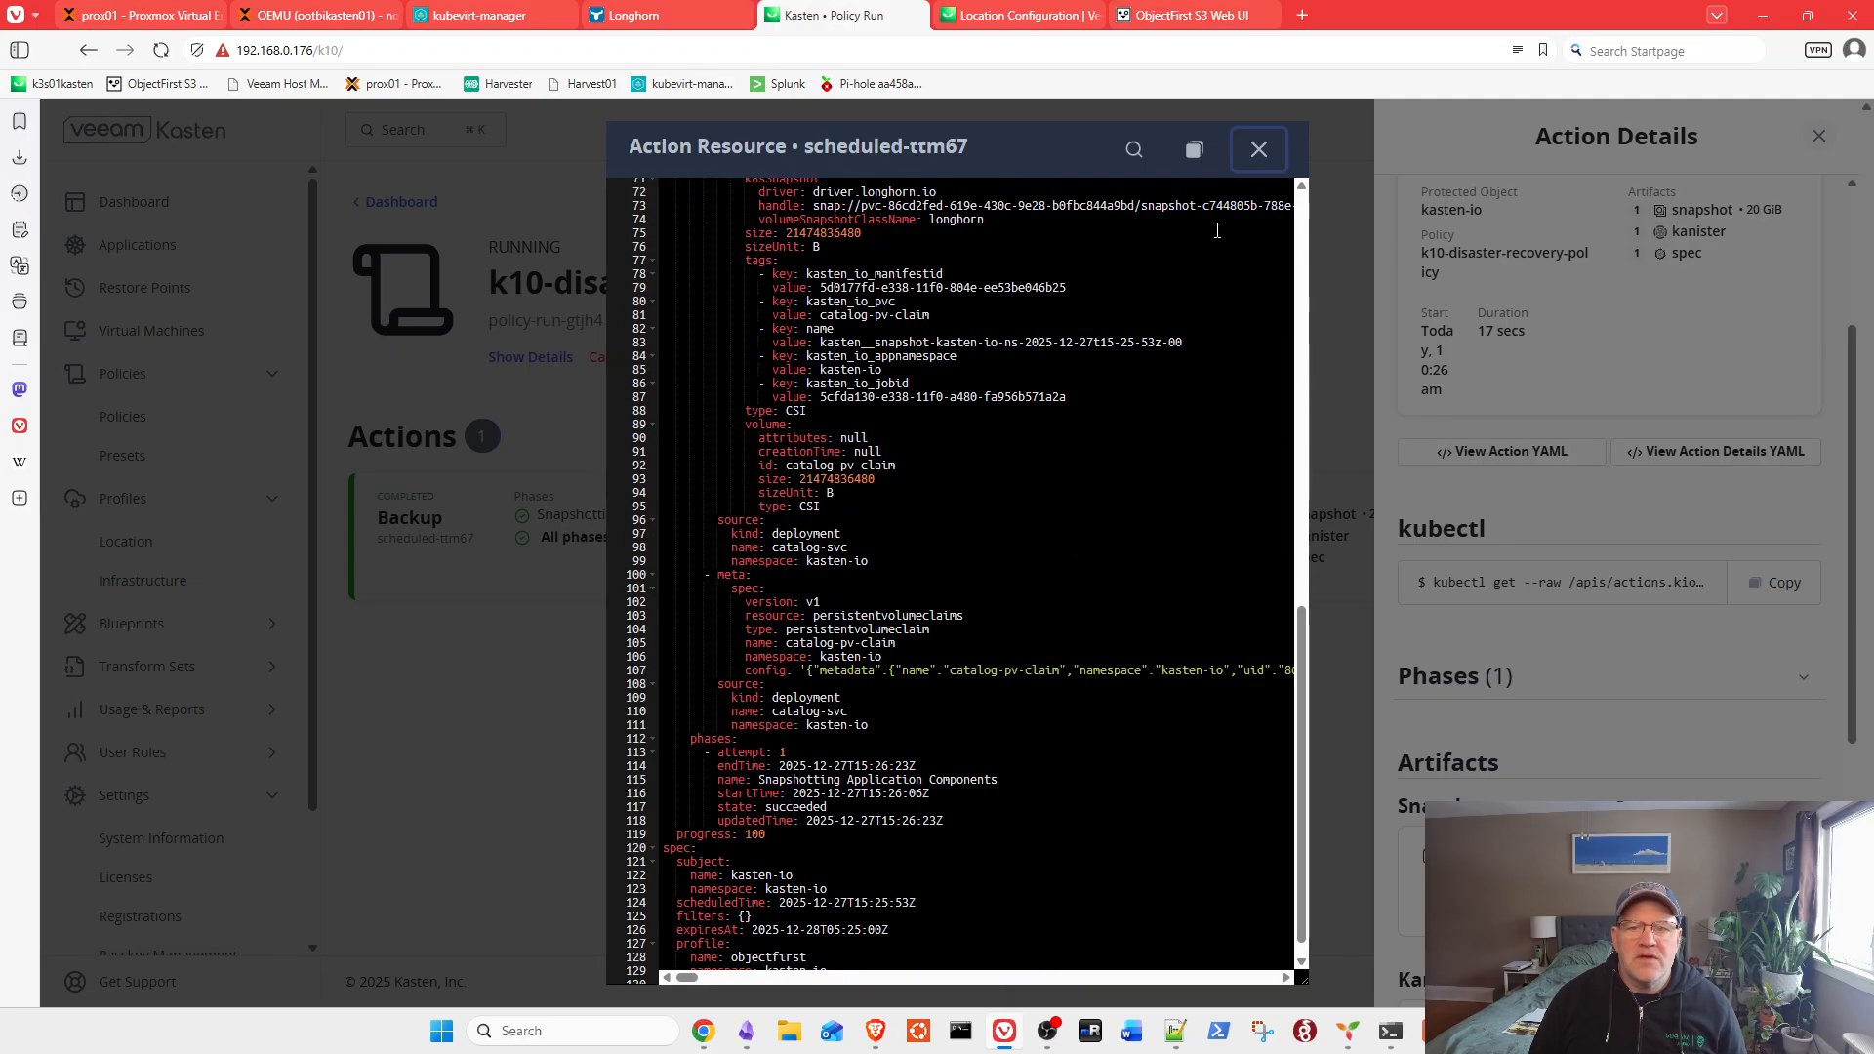
pyautogui.click(1258, 148)
pyautogui.click(1739, 452)
pyautogui.scroll(-10, 1023, 448)
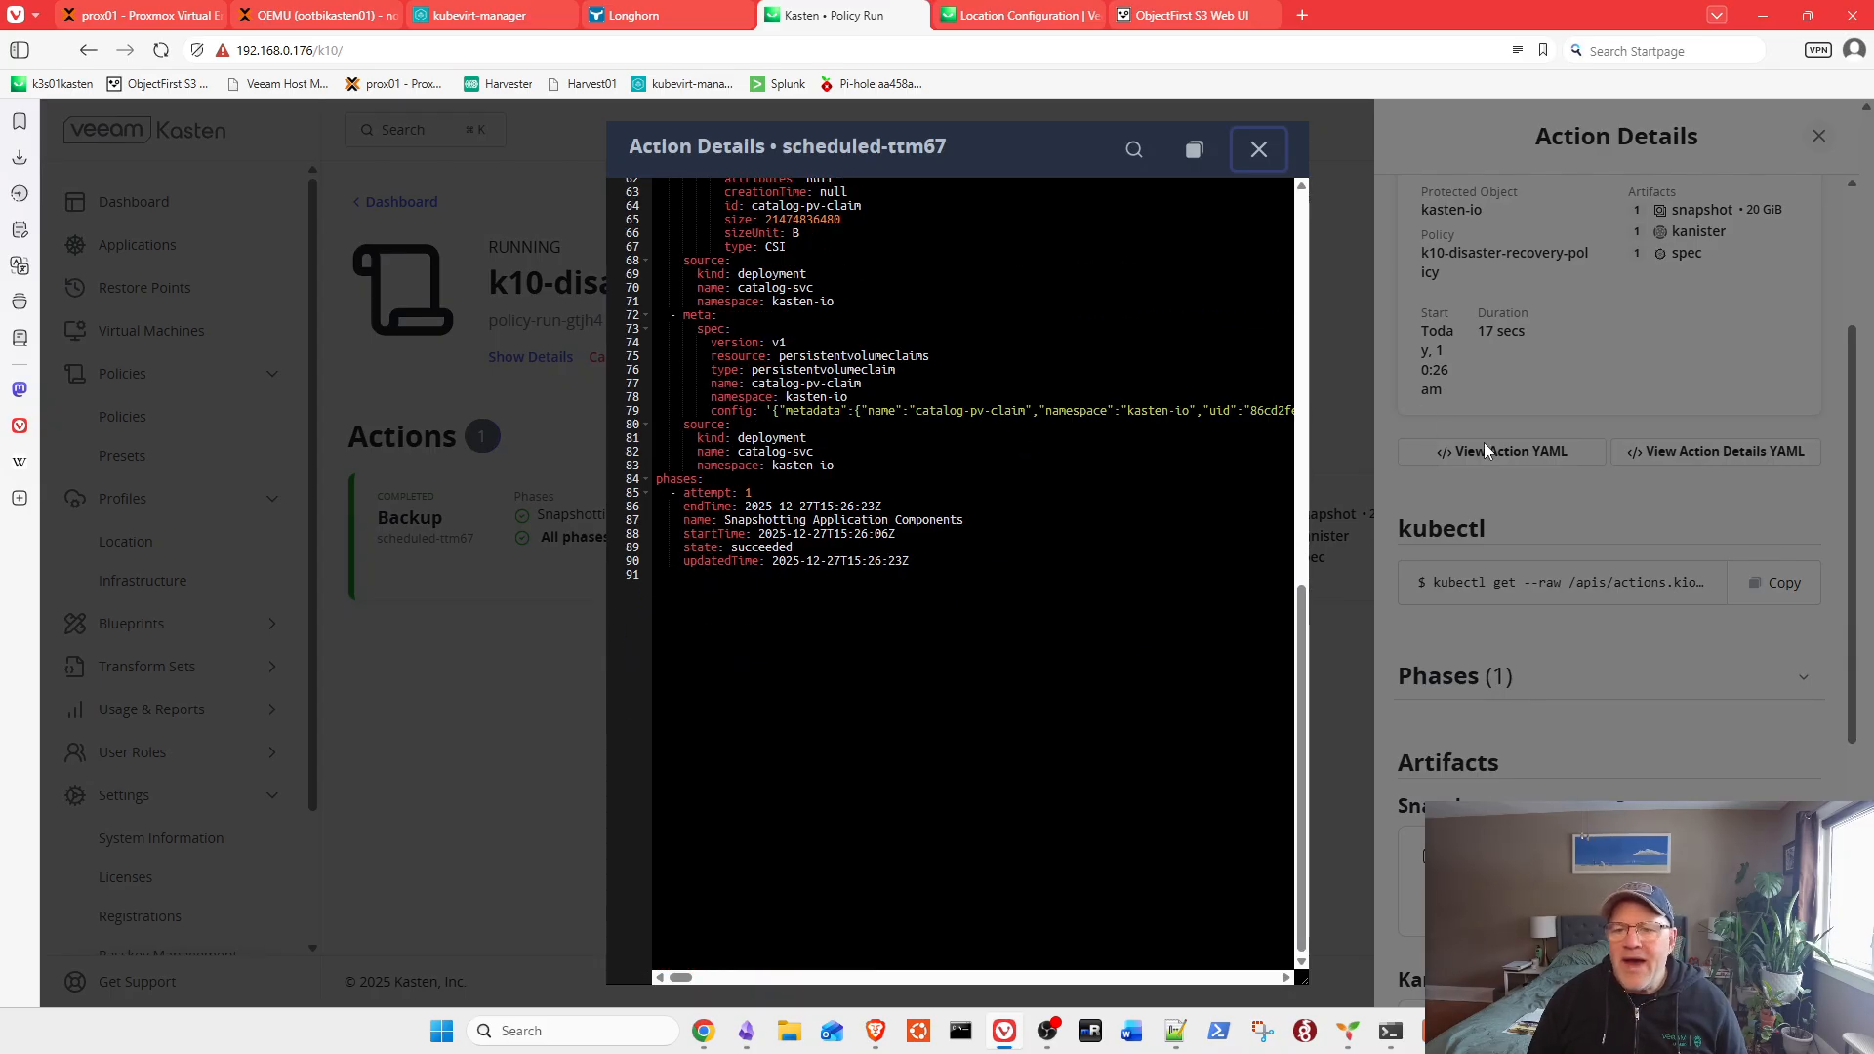
pyautogui.click(1259, 148)
pyautogui.scroll(2, 1615, 491)
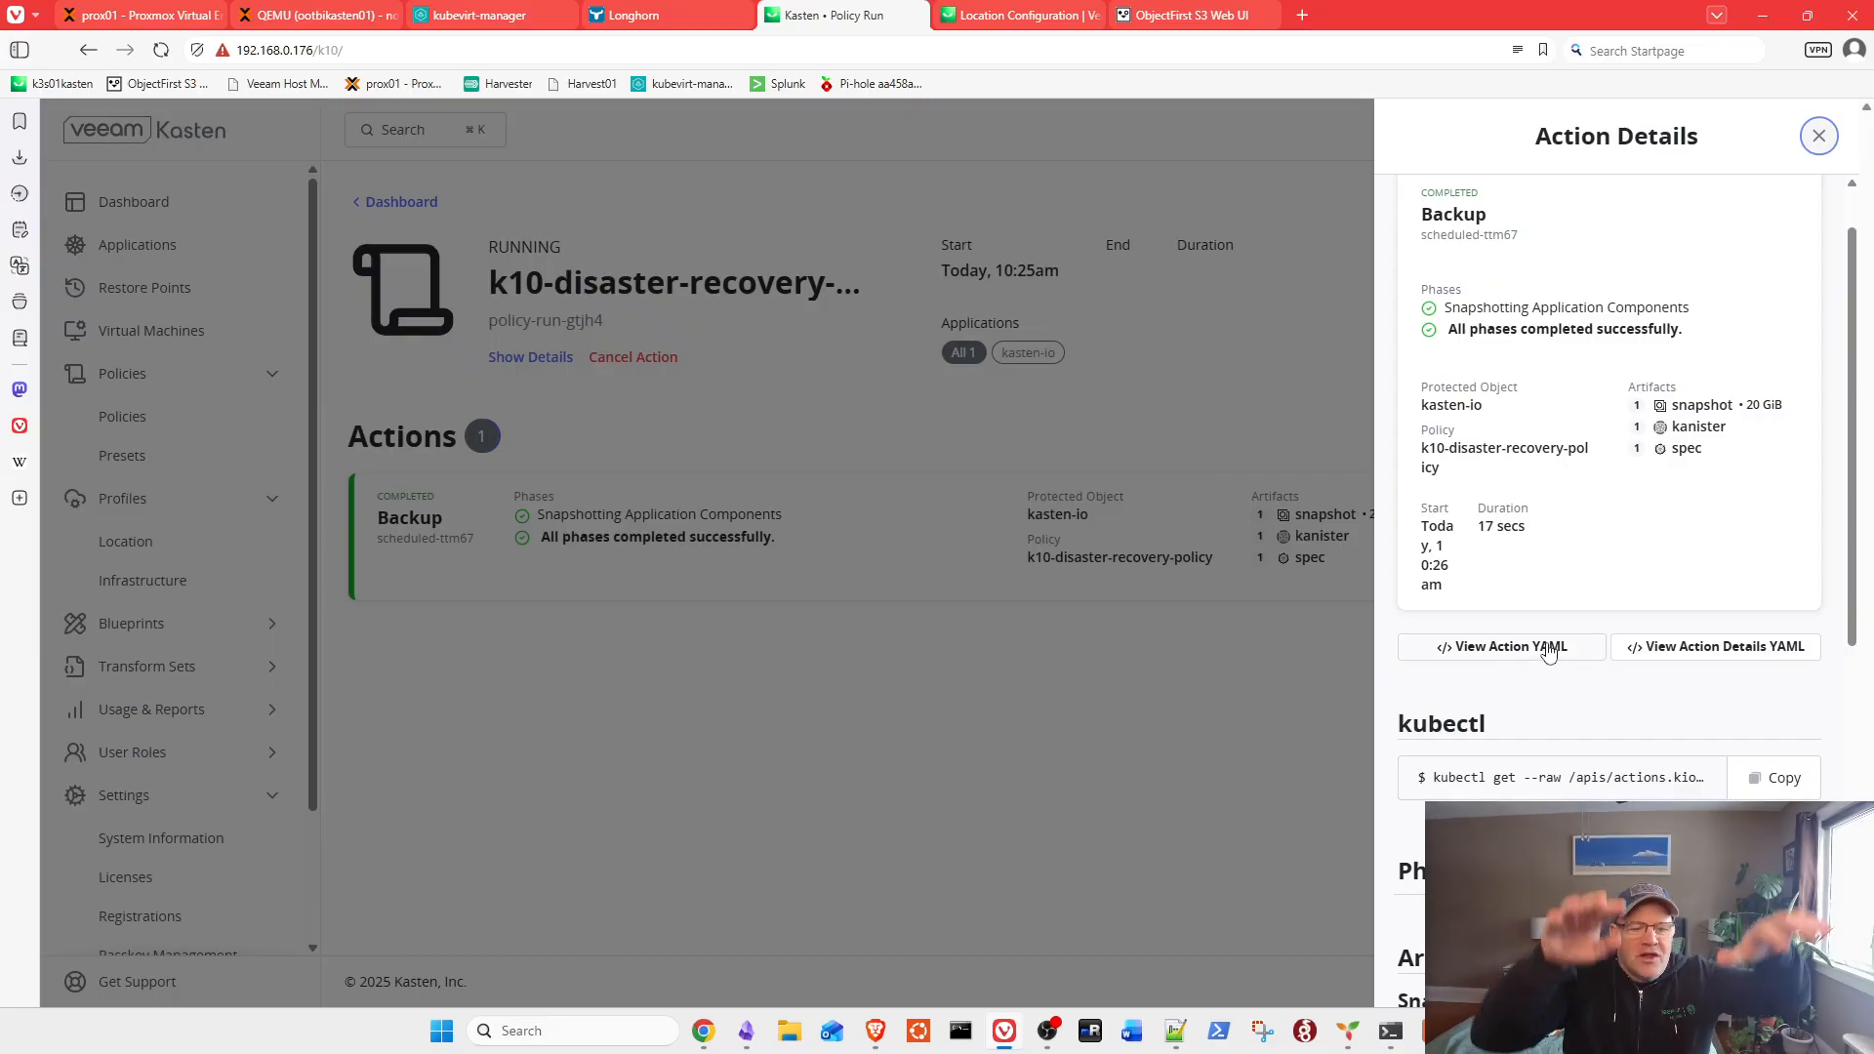
pyautogui.click(1818, 136)
pyautogui.scroll(-2, 181, 539)
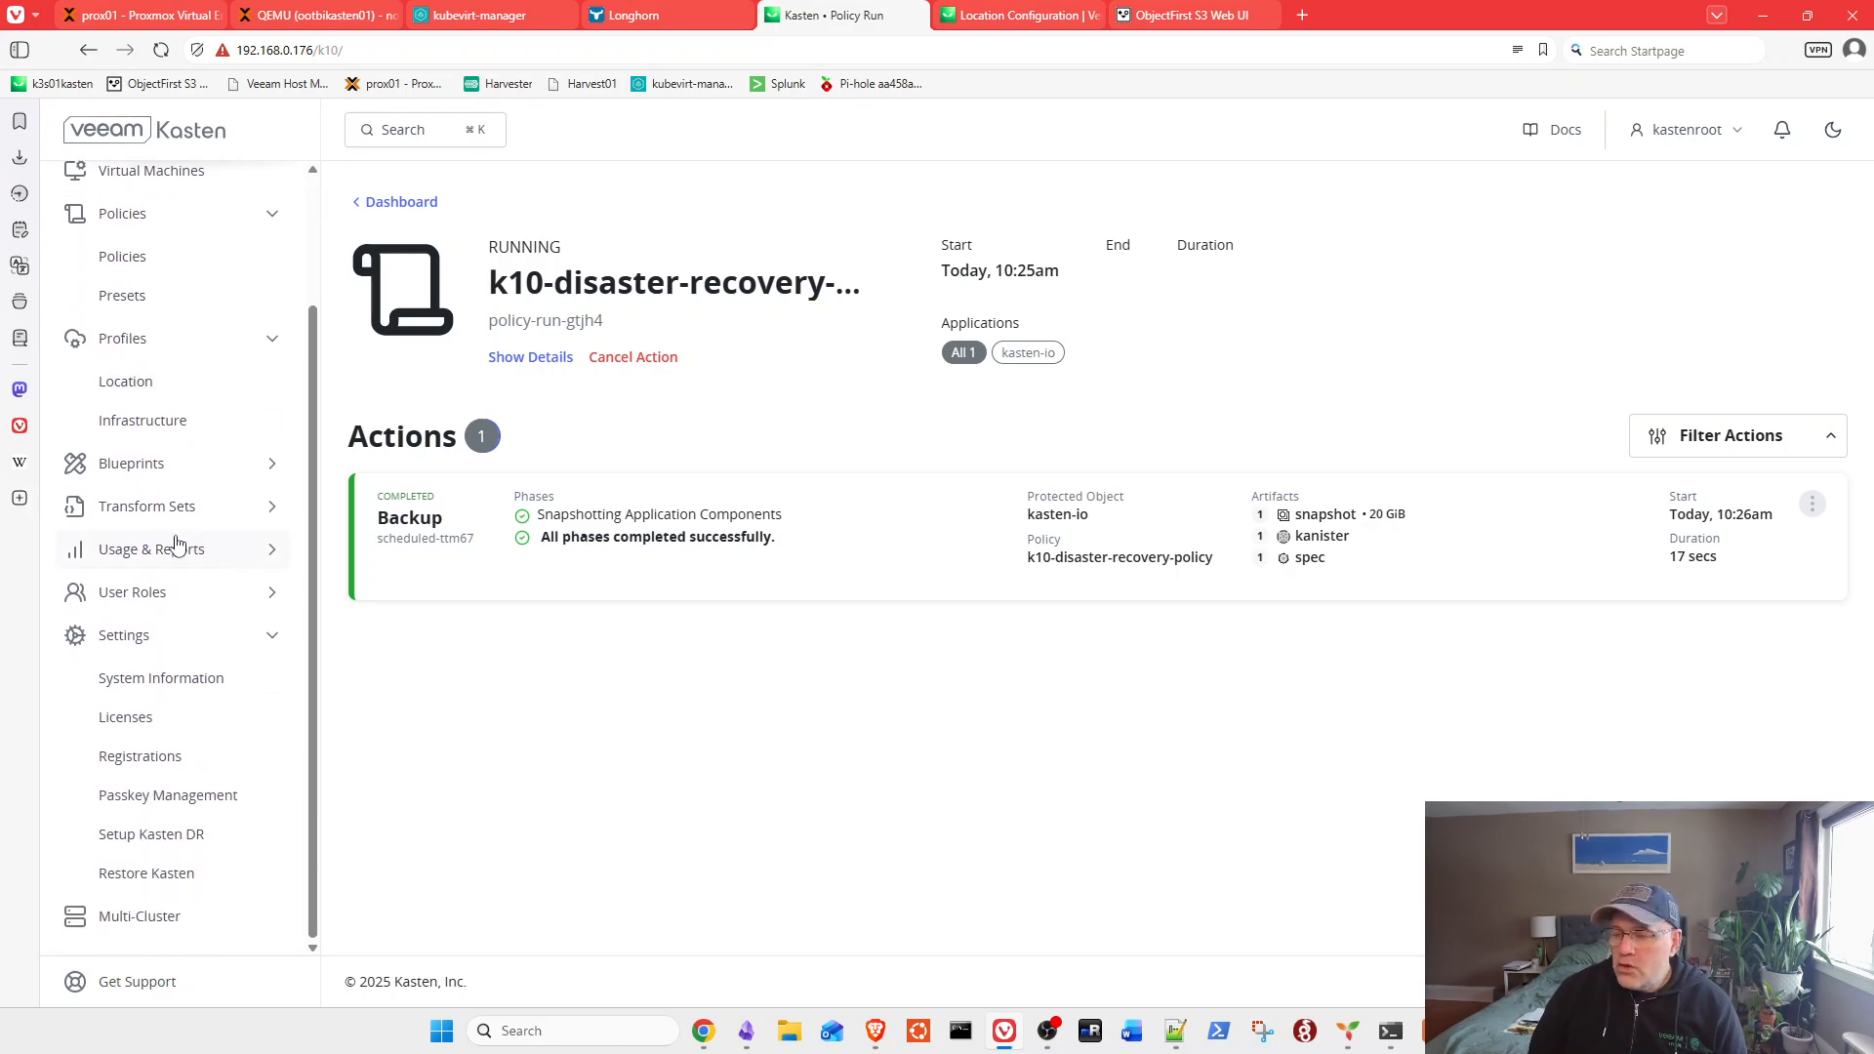
# Step: Open Settings > Restore Kasten to reach the Configure Restore step
pyautogui.click(151, 883)
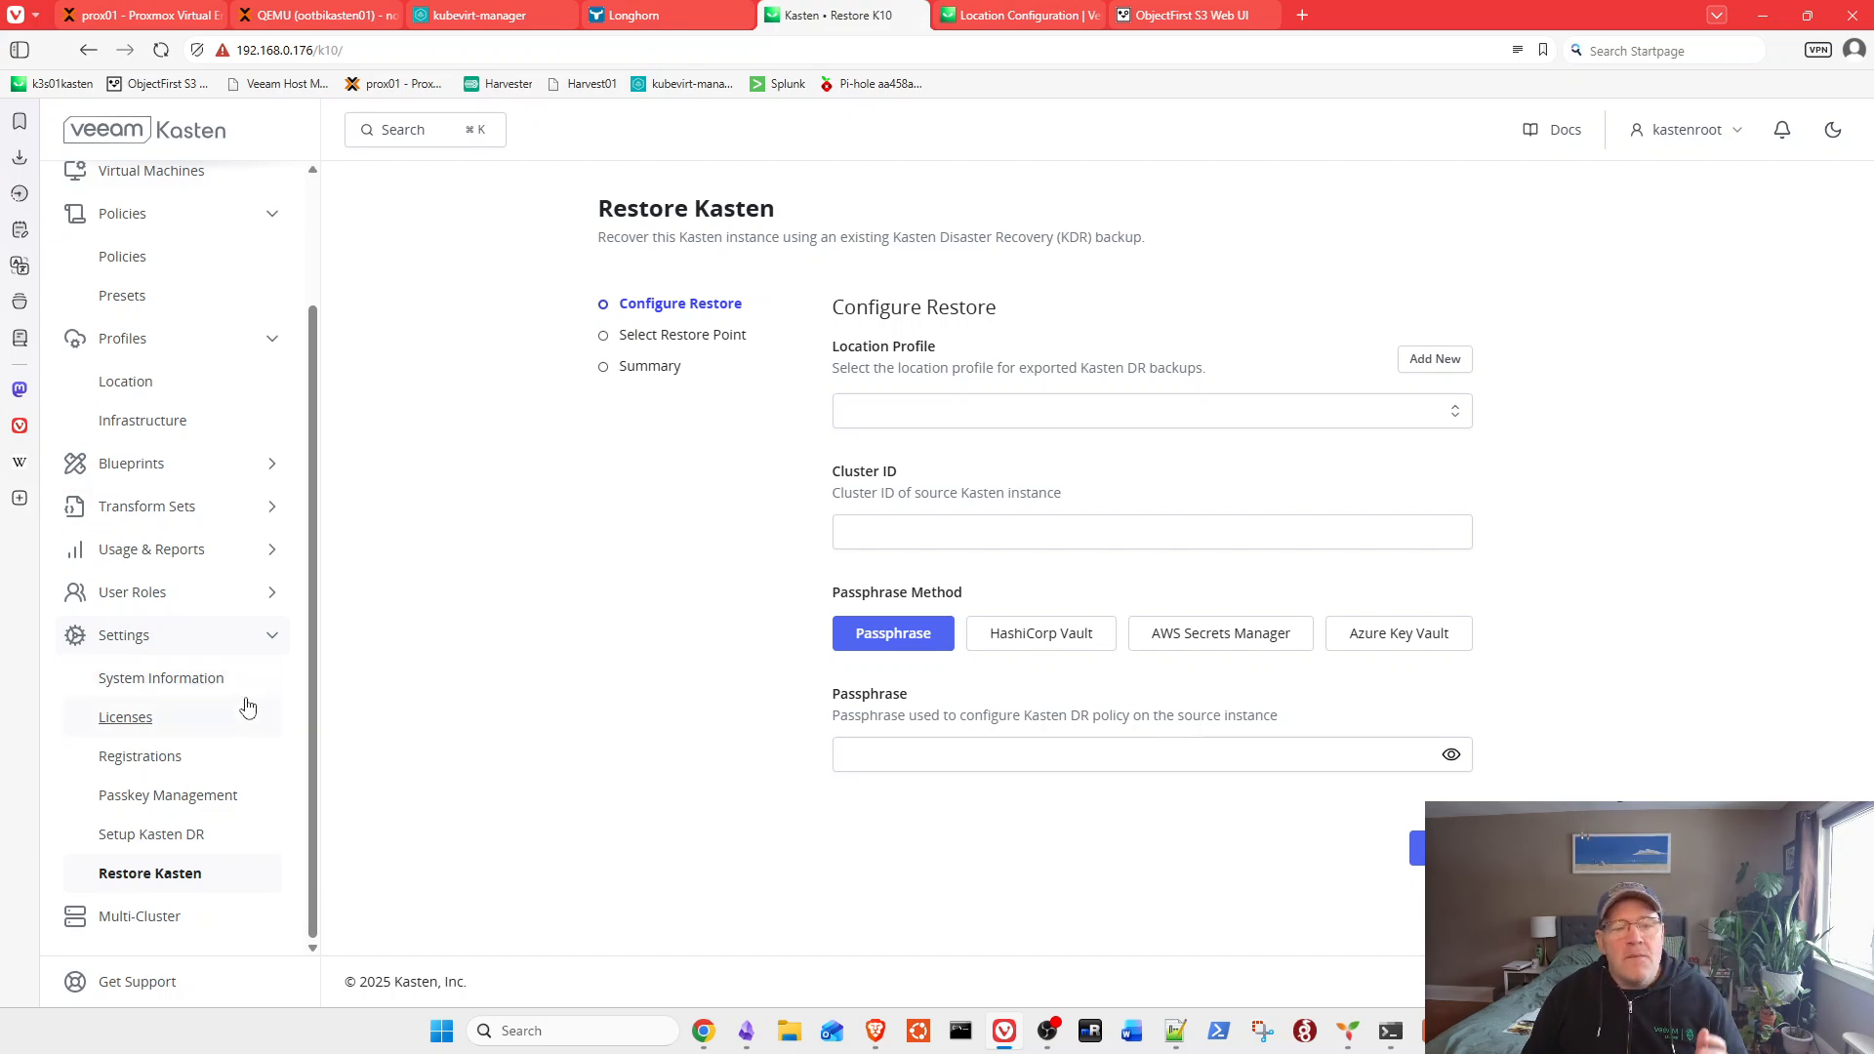
# Step: Run k10-disaster-recovery-policy once with snapshot expiration 12/29/2025 at 12:30 AM
pyautogui.scroll(2, 139, 175)
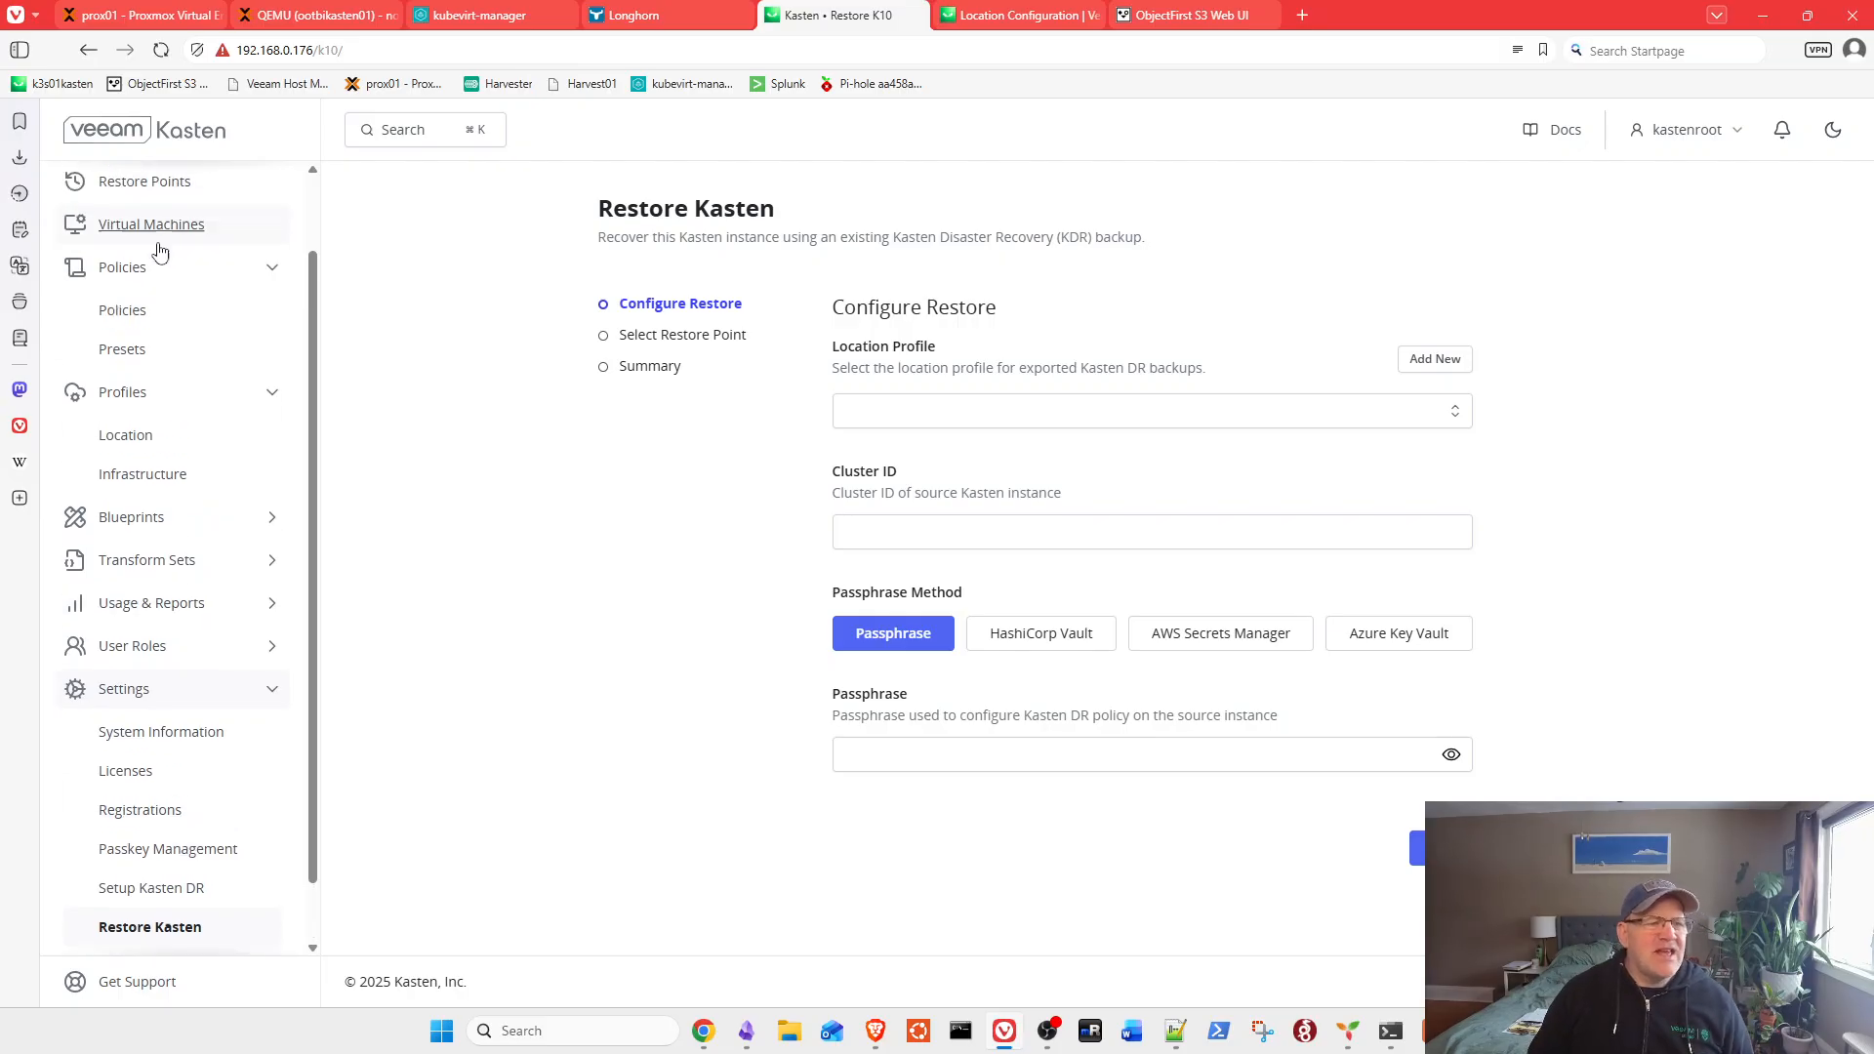
pyautogui.click(142, 359)
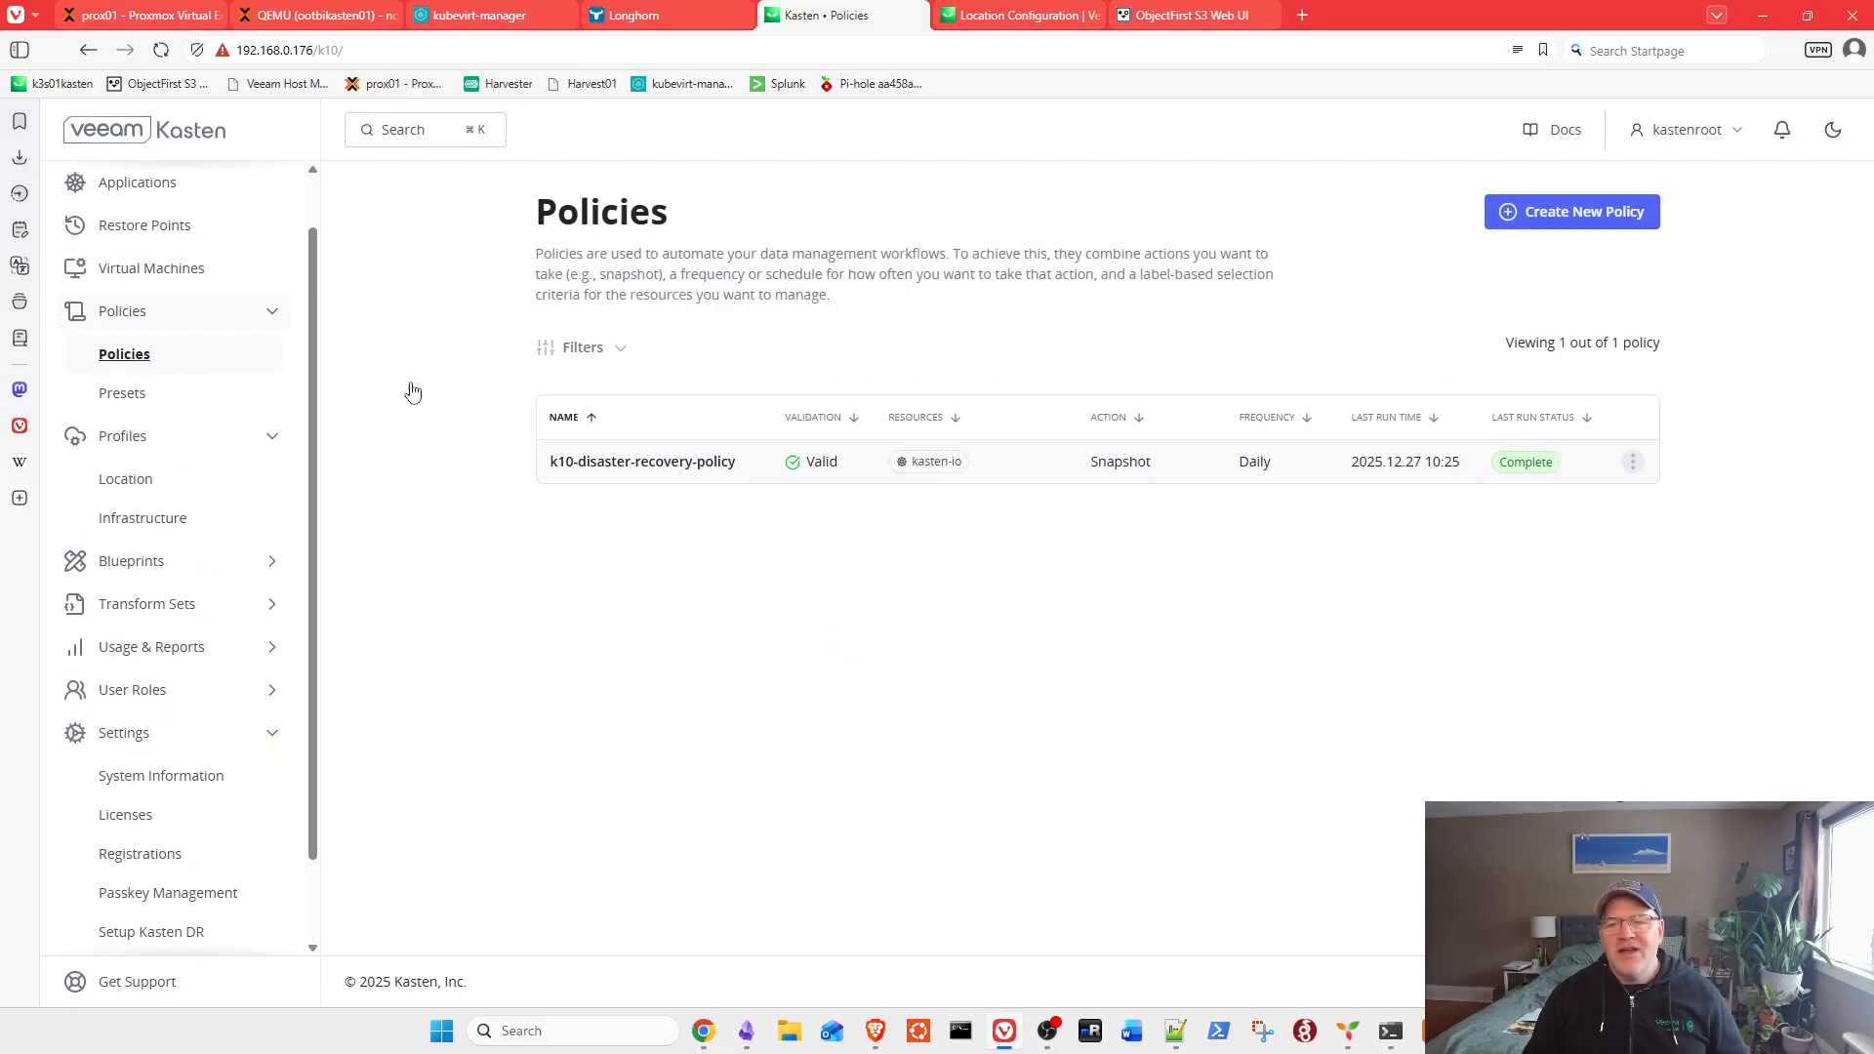
pyautogui.click(1633, 464)
pyautogui.click(1593, 660)
pyautogui.click(858, 588)
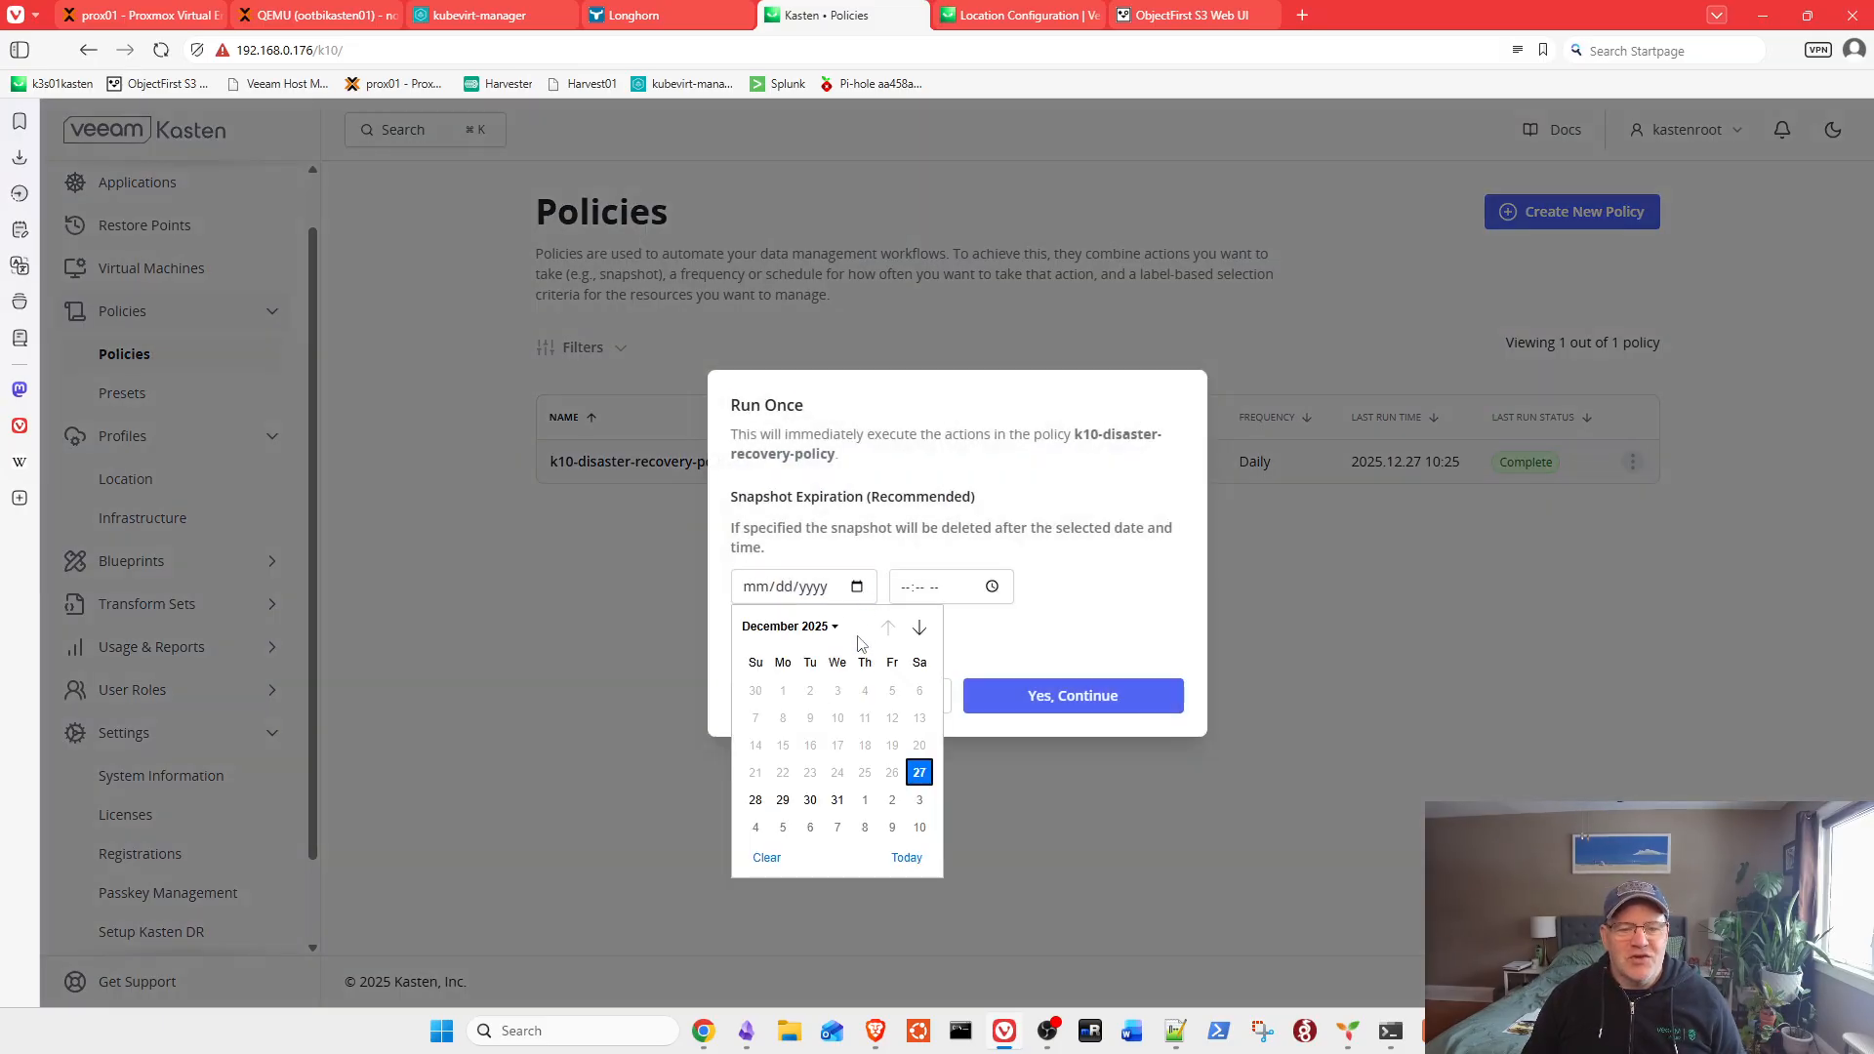
pyautogui.click(782, 800)
pyautogui.click(987, 593)
pyautogui.click(918, 696)
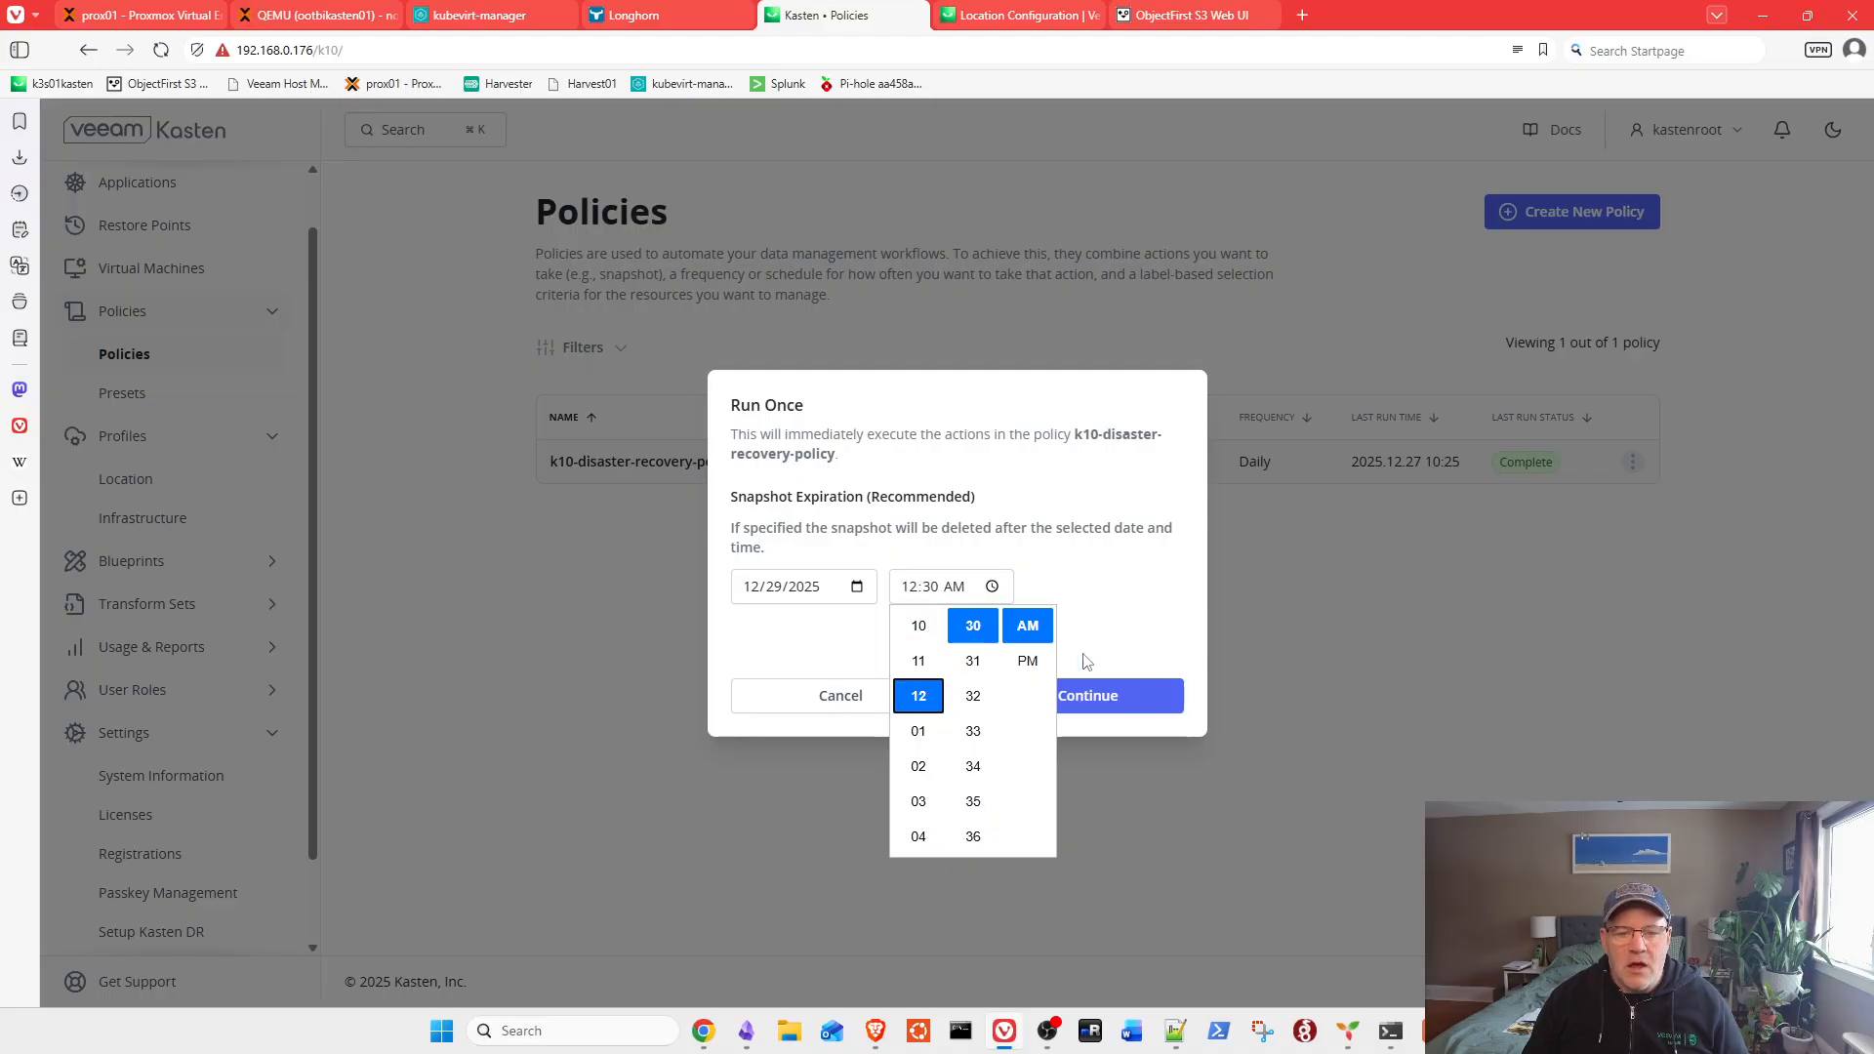
pyautogui.click(1084, 657)
pyautogui.click(1078, 693)
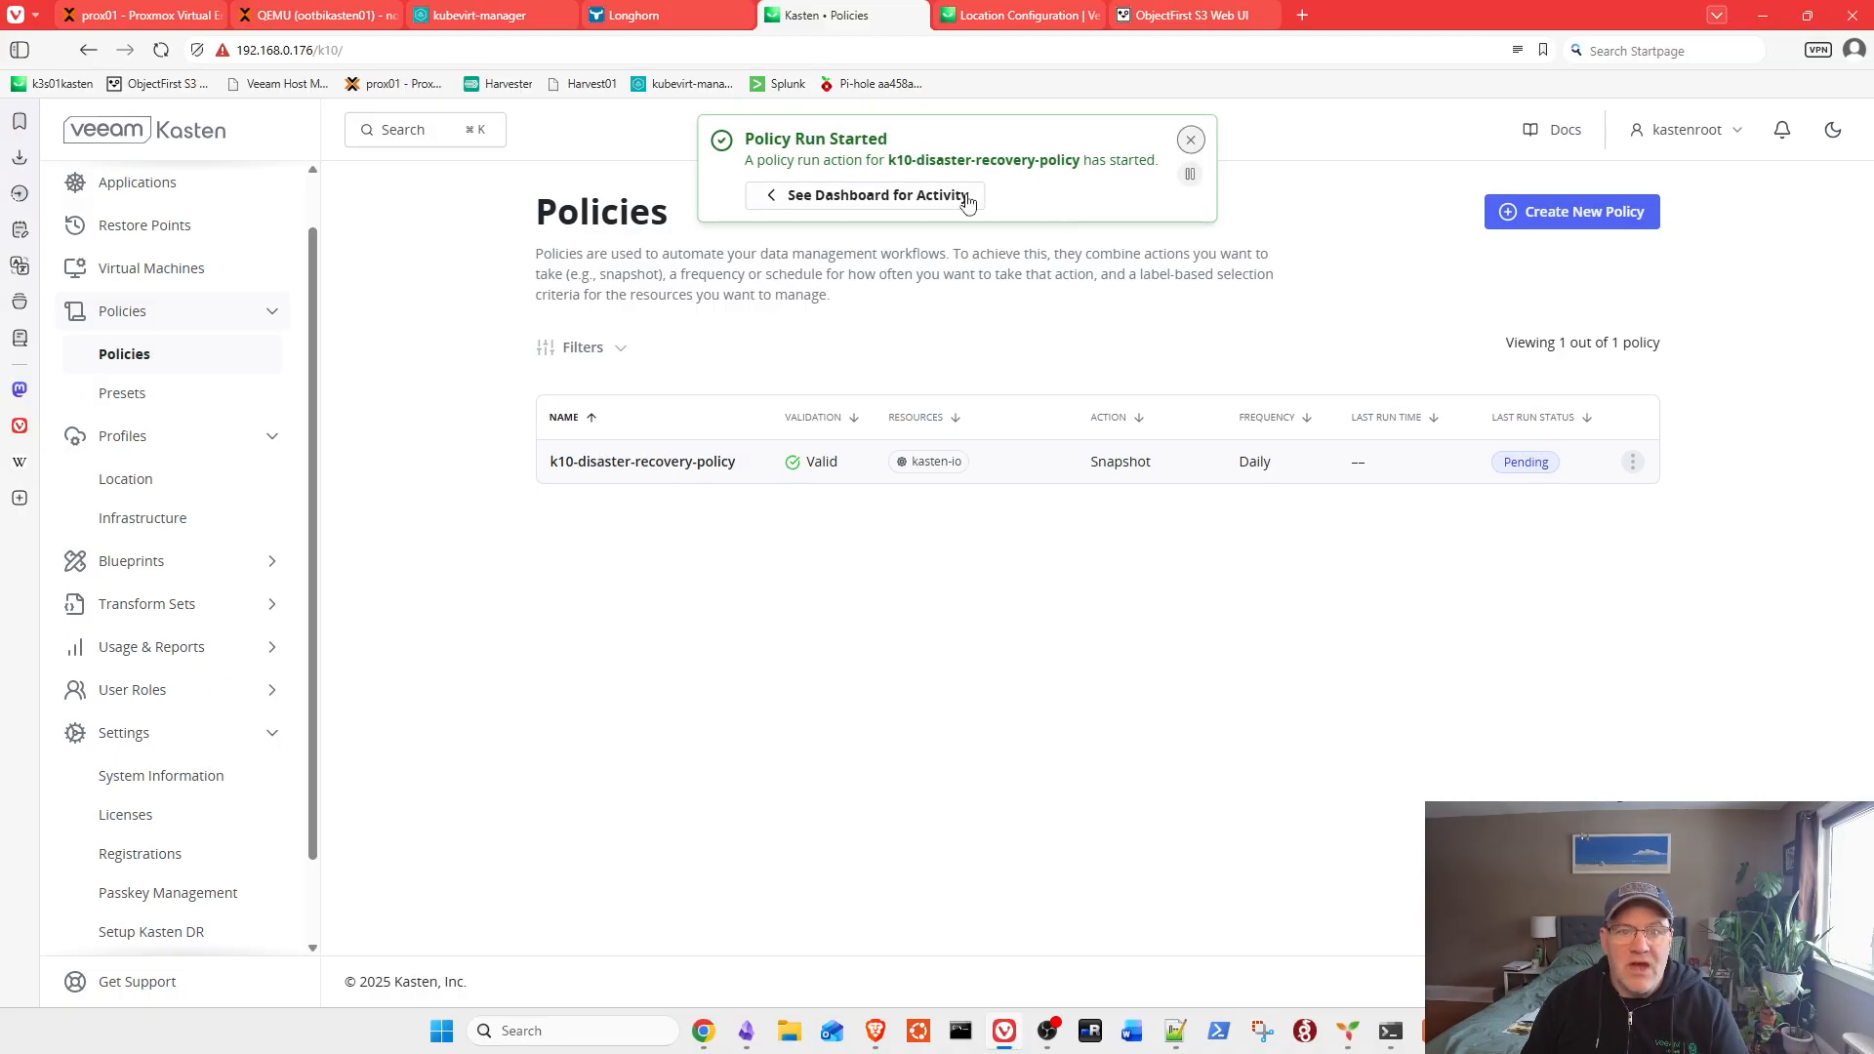
# Step: From the dashboard's Actions list, open the running k10-disaster-recovery-policy run to follow its Backup
pyautogui.click(908, 200)
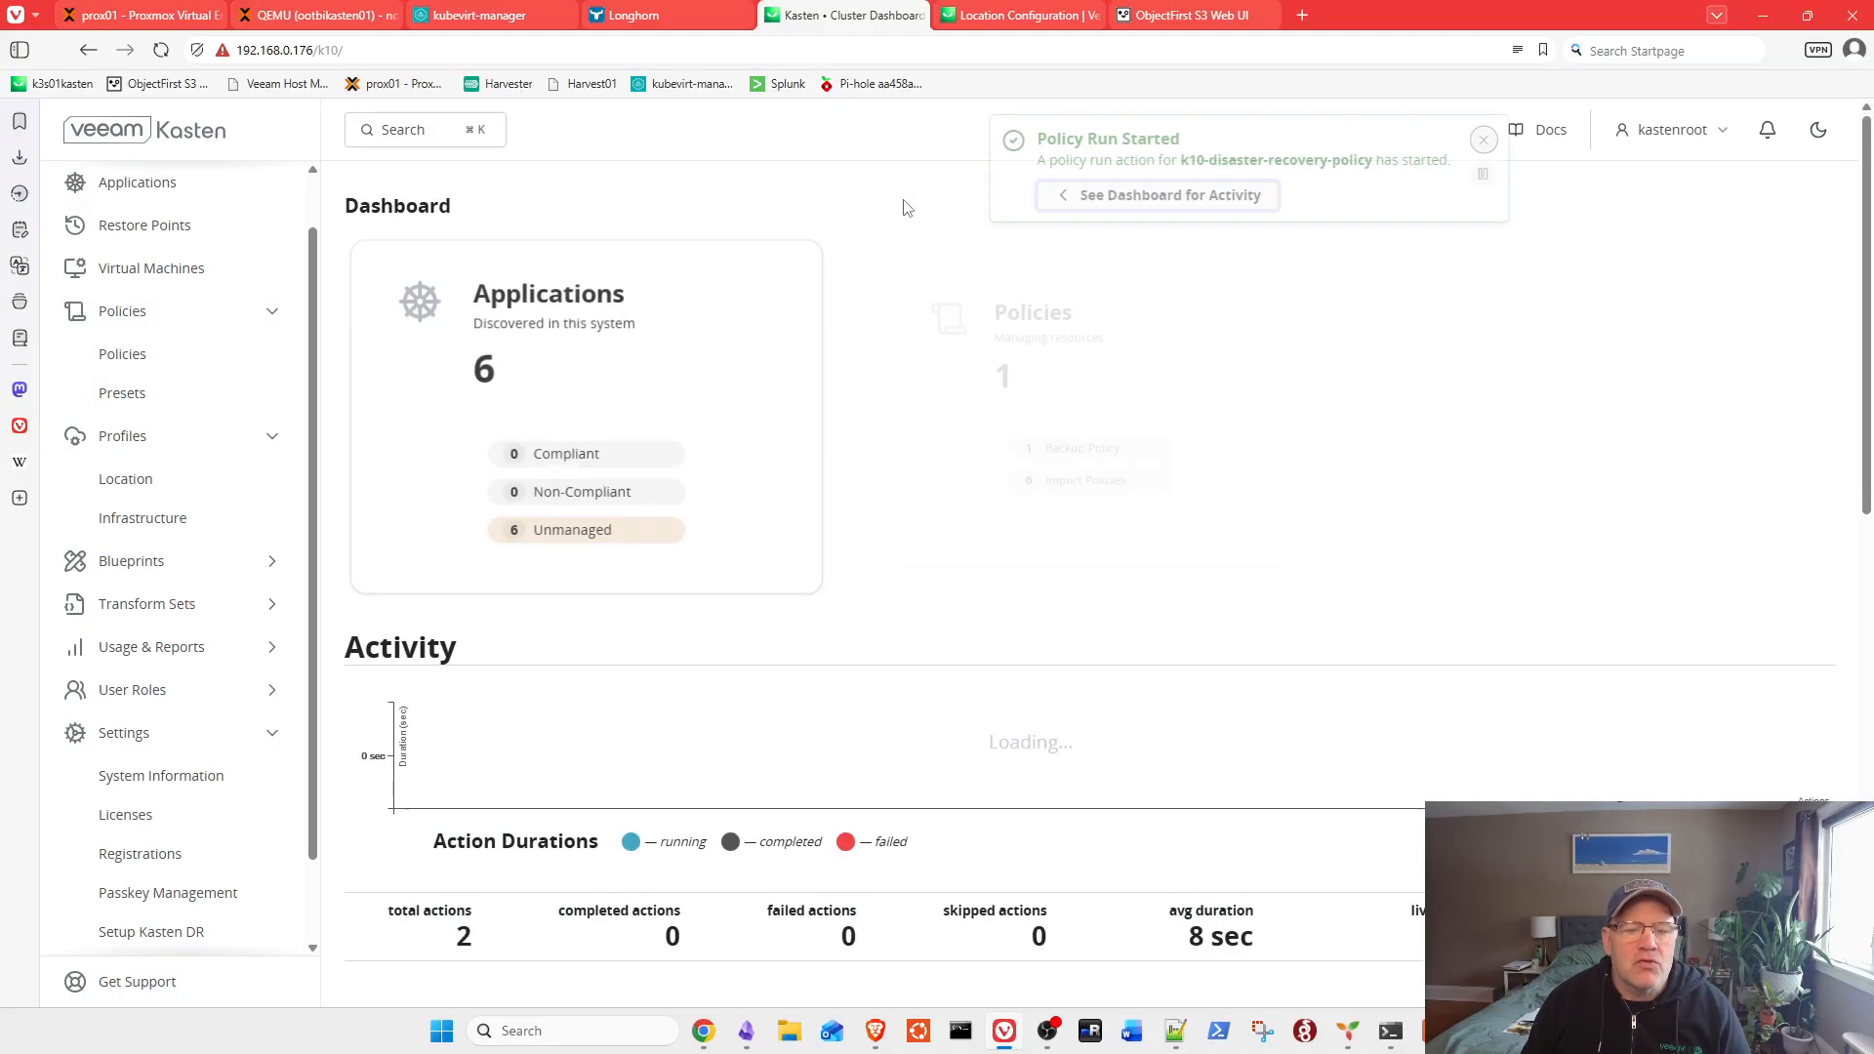
pyautogui.scroll(-4, 886, 349)
pyautogui.scroll(-2, 888, 371)
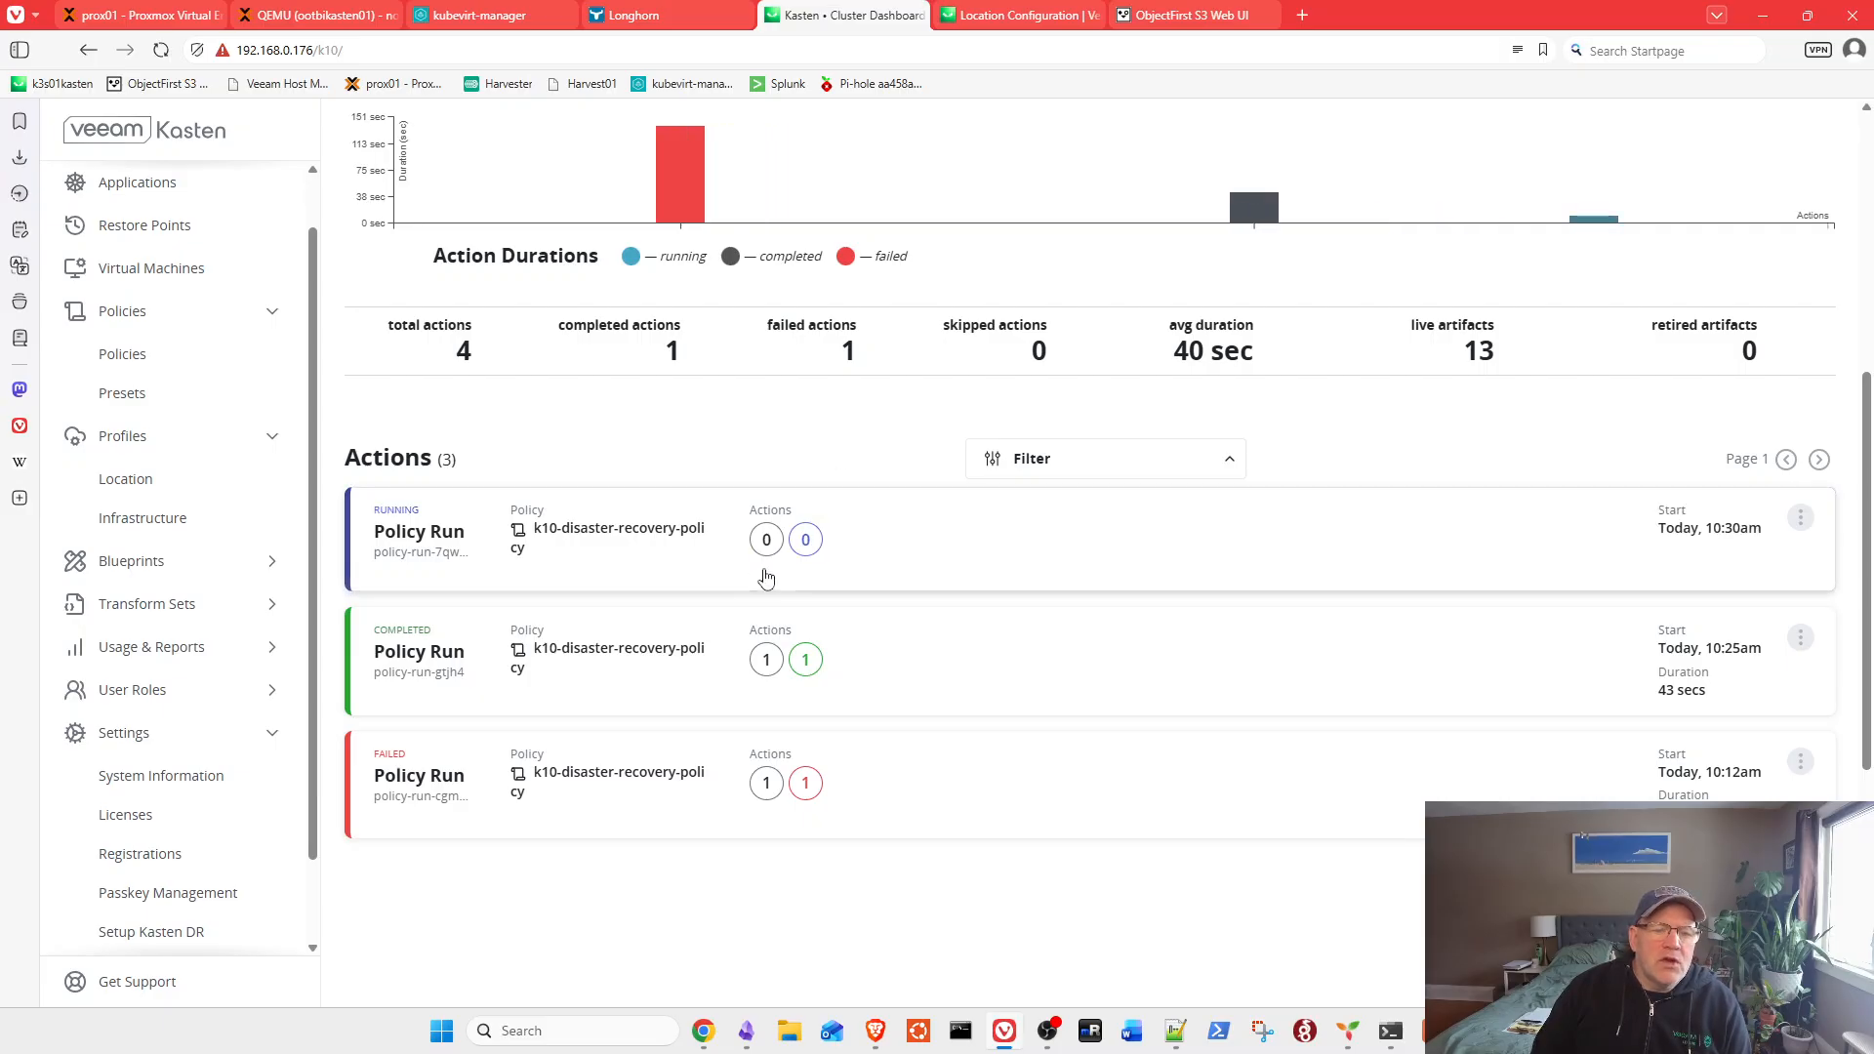
pyautogui.click(648, 536)
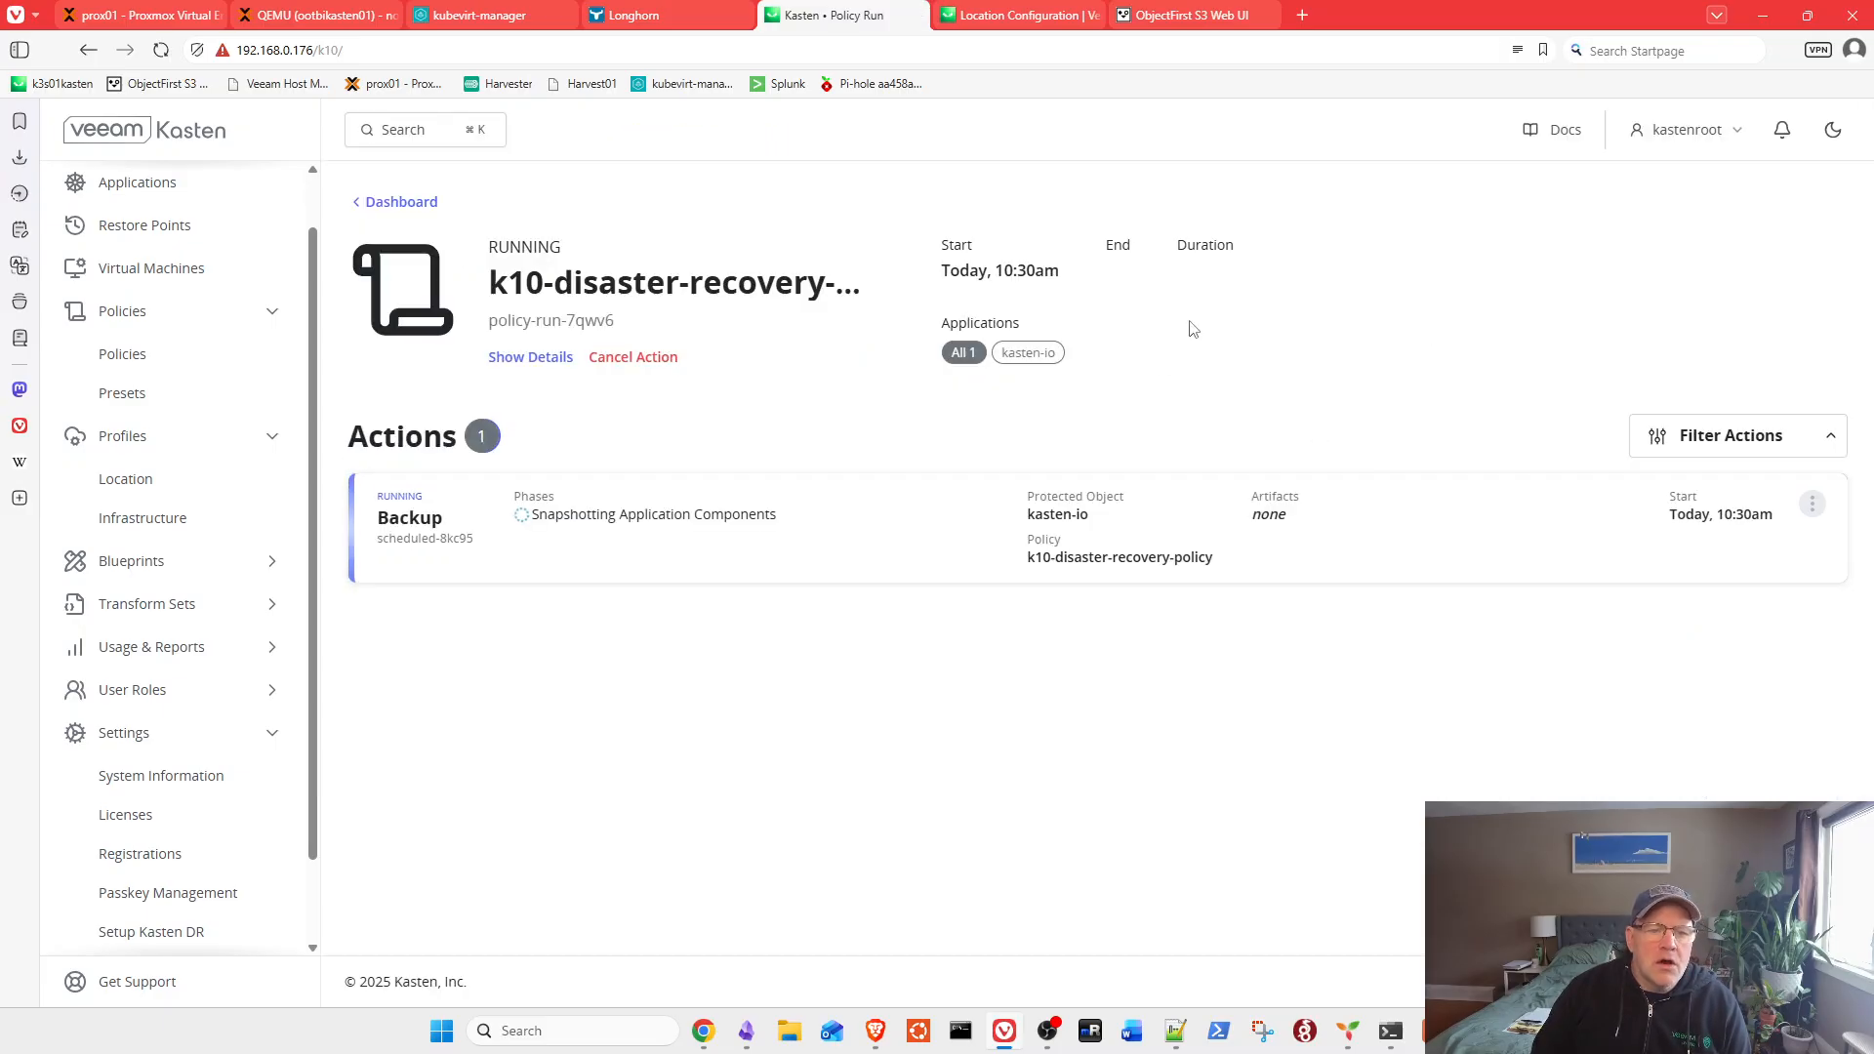